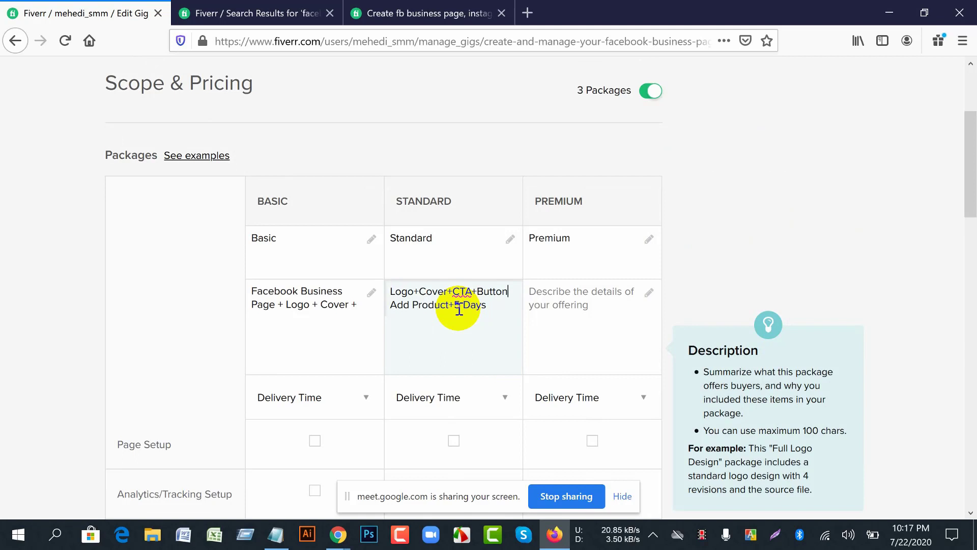
Edit the Standard package description so that it ends with "CTA Button+ Add Product+5 Days Manage"
{"action": "key", "text": "Left"}
{"action": "key", "text": "Left"}
{"action": "key", "text": "BackSpace"}
{"action": "key", "text": "Right"}
{"action": "key", "text": "Right"}
{"action": "key", "text": "Right"}
{"action": "key", "text": "Right"}
{"action": "key", "text": "Right"}
{"action": "type", "text": "+5 Days Manage"}
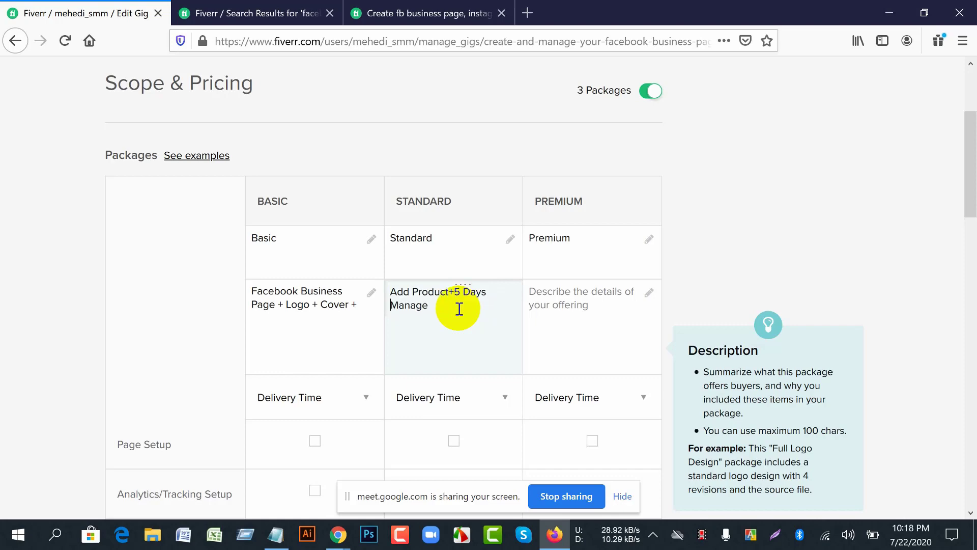
Switch to Chrome and look through the Digital Marketing Free Course group on Facebook
{"action": "left_click", "coordinate": [337, 534]}
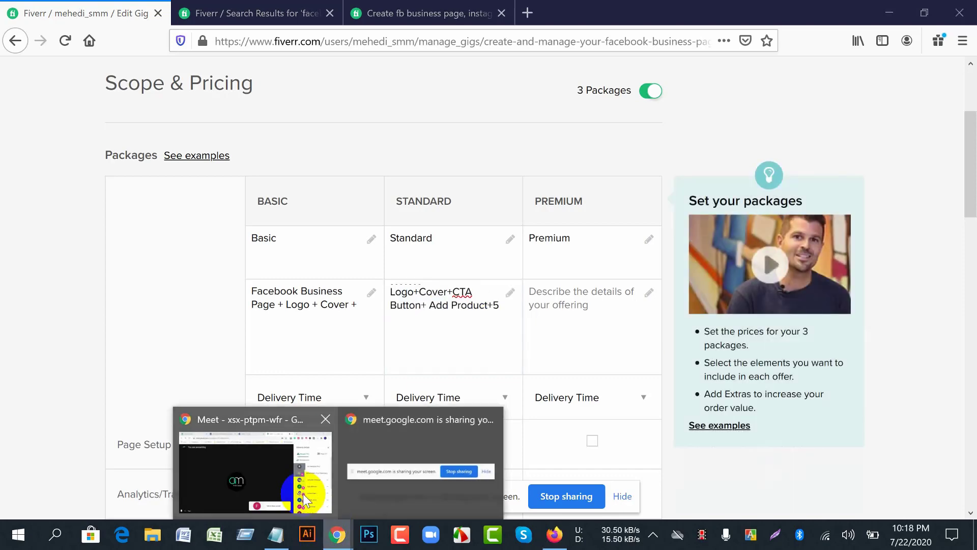
{"action": "left_click", "coordinate": [303, 493]}
{"action": "left_click", "coordinate": [280, 31]}
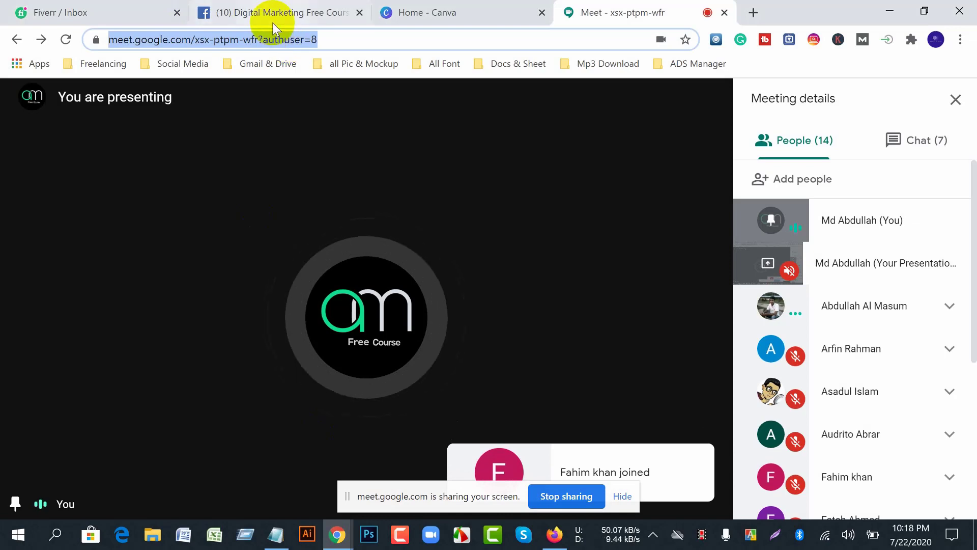
{"action": "left_click", "coordinate": [272, 22]}
{"action": "scroll", "coordinate": [217, 316], "scroll_direction": "up", "scroll_amount": 15}
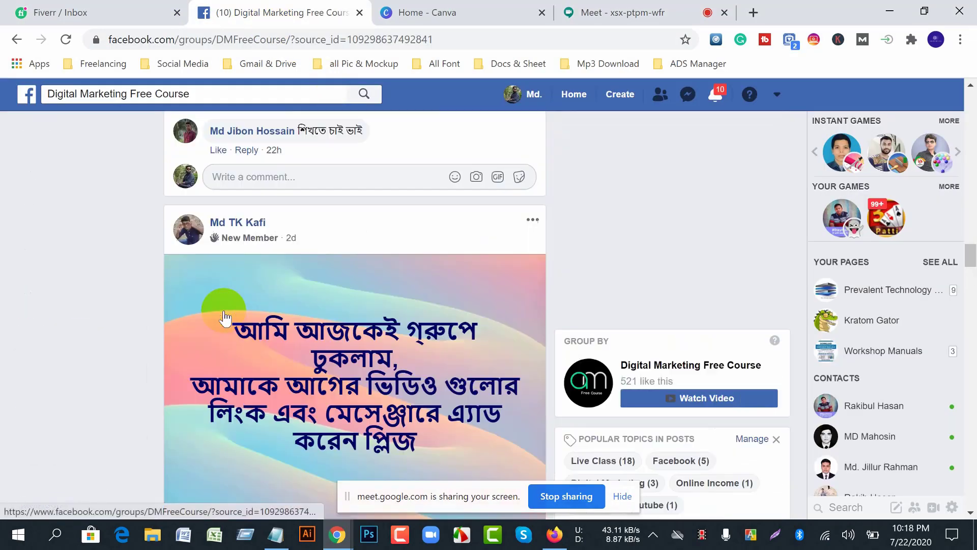
{"action": "scroll", "coordinate": [600, 336], "scroll_direction": "up", "scroll_amount": 20}
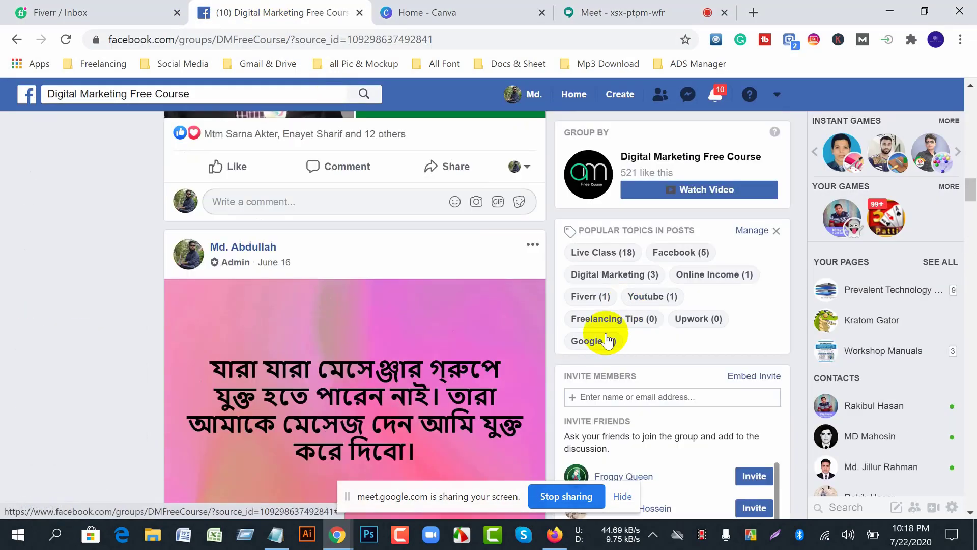
{"action": "scroll", "coordinate": [604, 333], "scroll_direction": "up", "scroll_amount": 20}
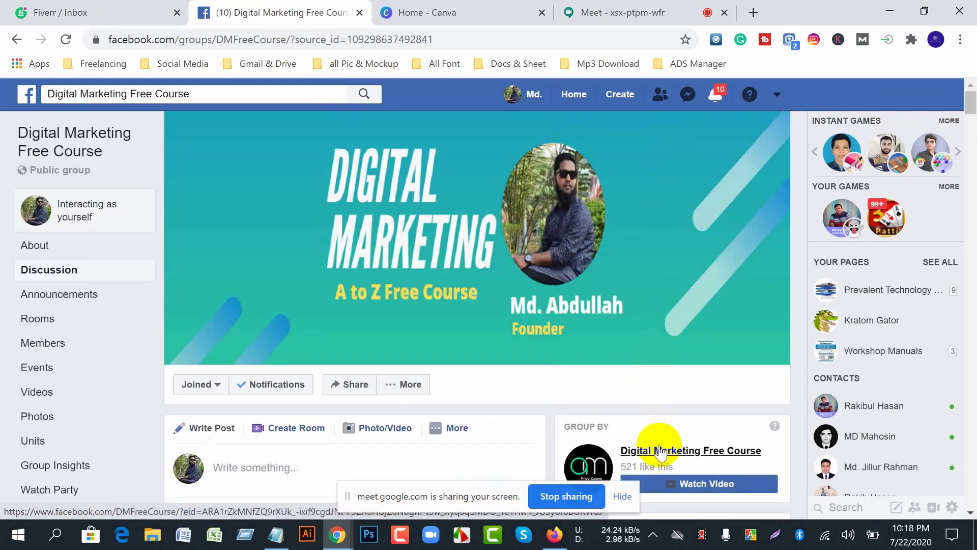
{"action": "scroll", "coordinate": [651, 447], "scroll_direction": "down", "scroll_amount": 5}
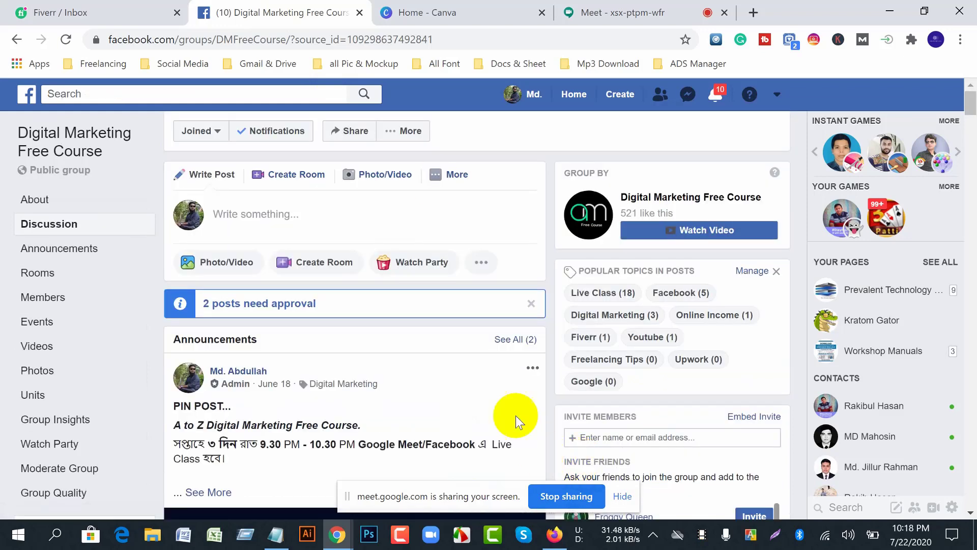
Check the Google Meet call, and examine the call-to-action button on the Digital Marketing Free Course Facebook page
{"action": "left_click", "coordinate": [607, 15]}
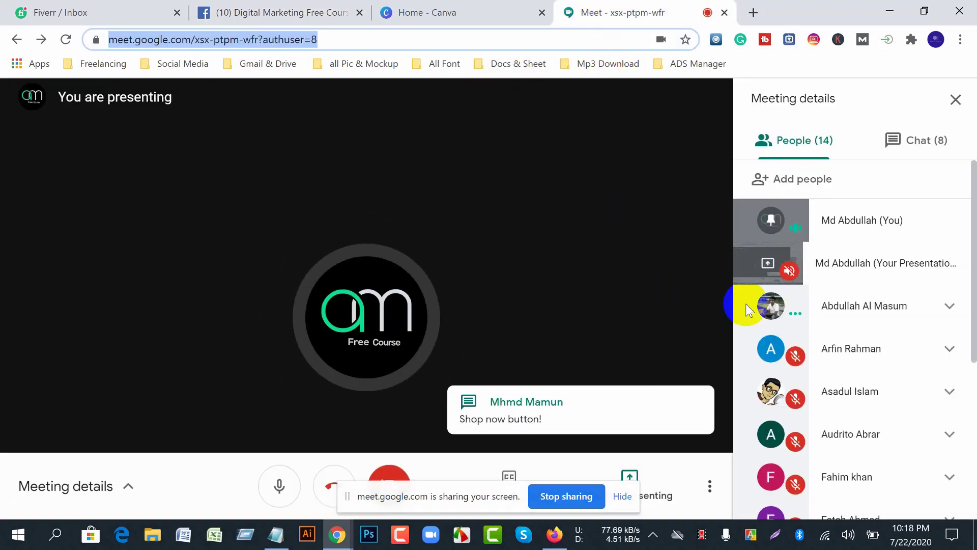
{"action": "left_click", "coordinate": [273, 14]}
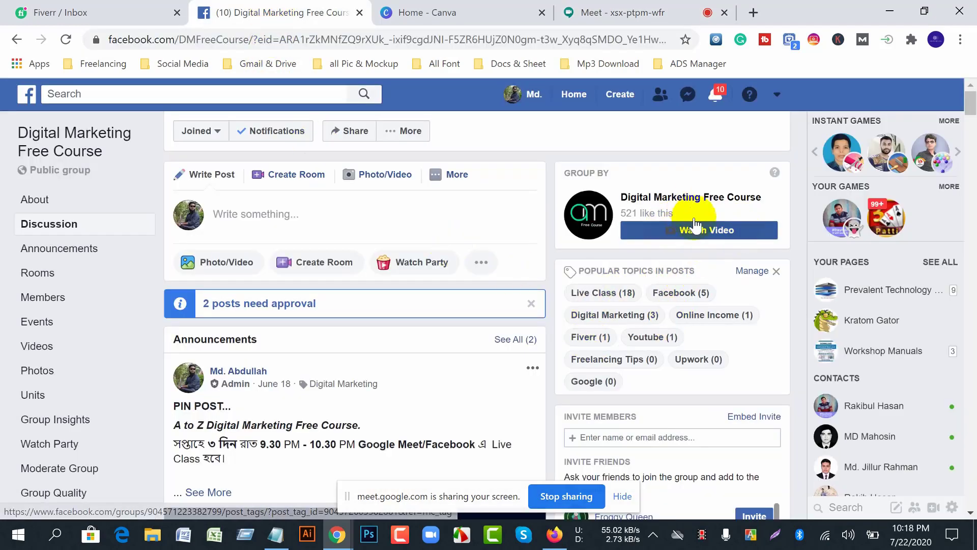
{"action": "left_click", "coordinate": [721, 229]}
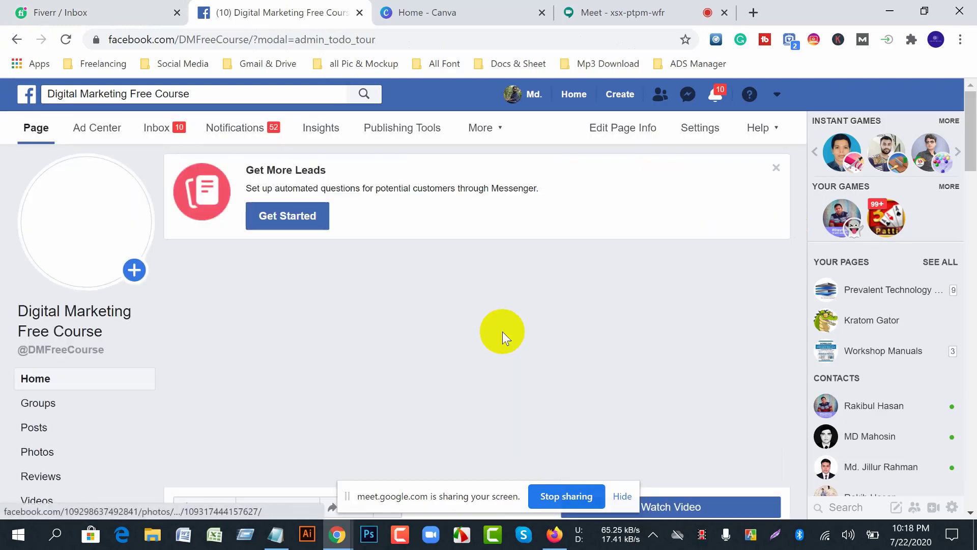
{"action": "scroll", "coordinate": [487, 326], "scroll_direction": "down", "scroll_amount": 5}
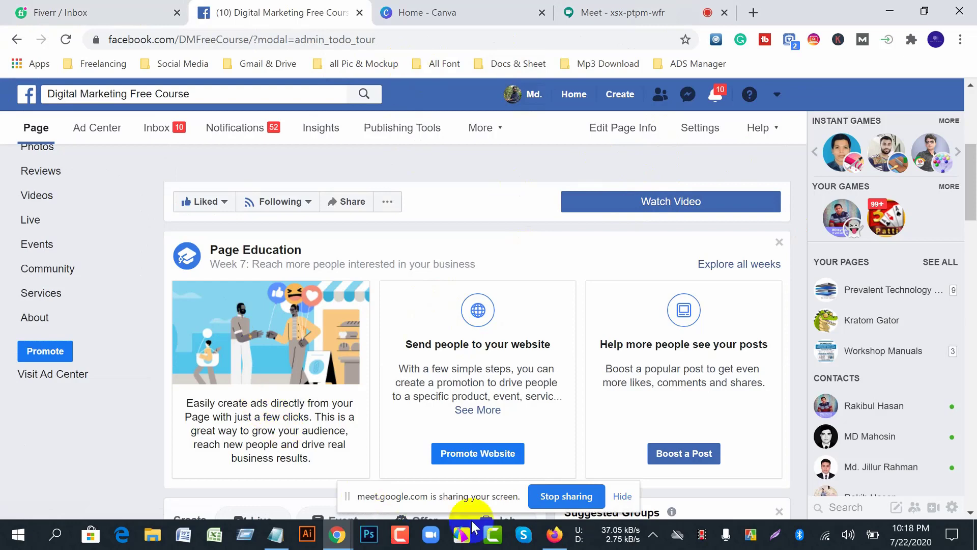
Switch back to the Fiverr gig editor in Firefox and remove the spaces around the plus before "4 Social Media" in the Standard description
{"action": "left_click", "coordinate": [554, 534]}
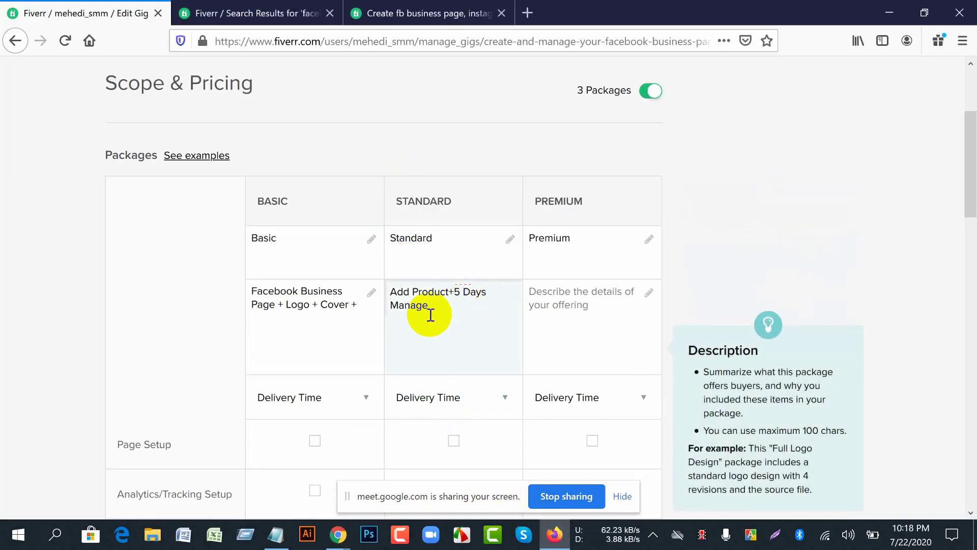
{"action": "scroll", "coordinate": [430, 315], "scroll_direction": "up", "scroll_amount": 3}
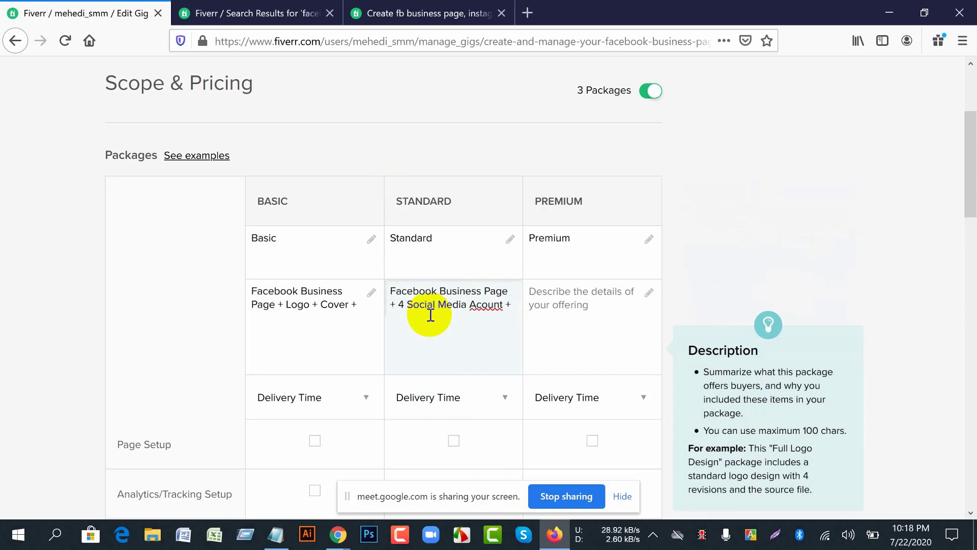
{"action": "key", "text": "BackSpace"}
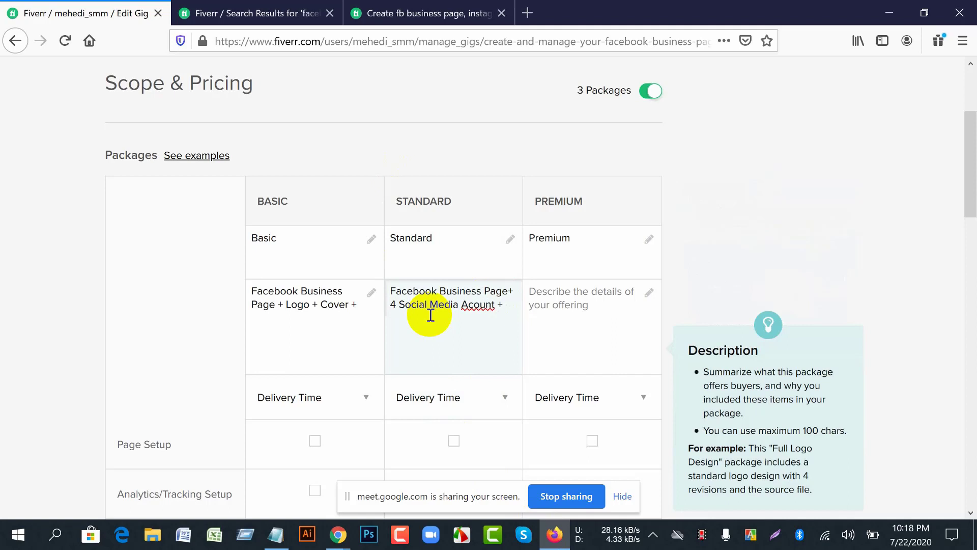
{"action": "key", "text": "ctrl+z"}
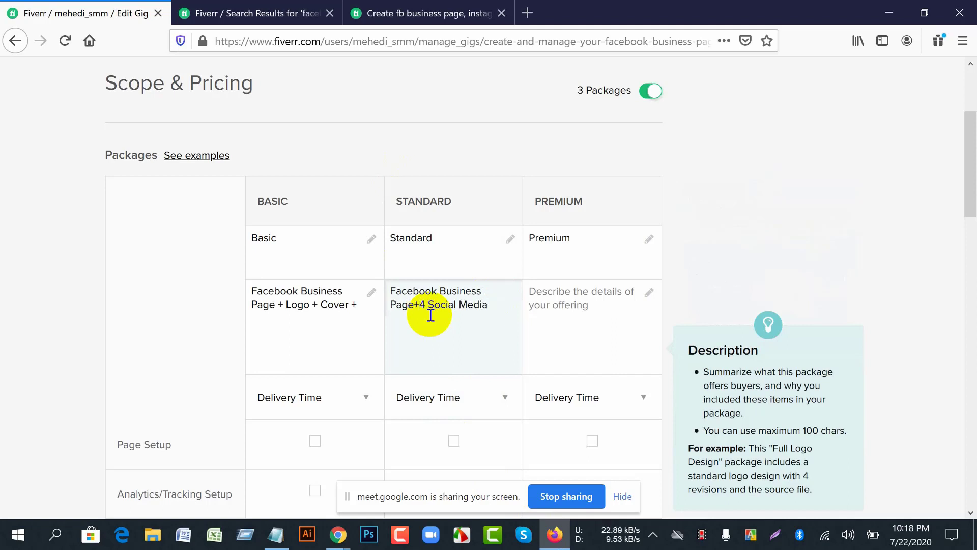
{"action": "key", "text": "Right"}
{"action": "type", "text": "Acount +"}
{"action": "key", "text": "Right"}
{"action": "key", "text": "Right"}
{"action": "key", "text": "Right"}
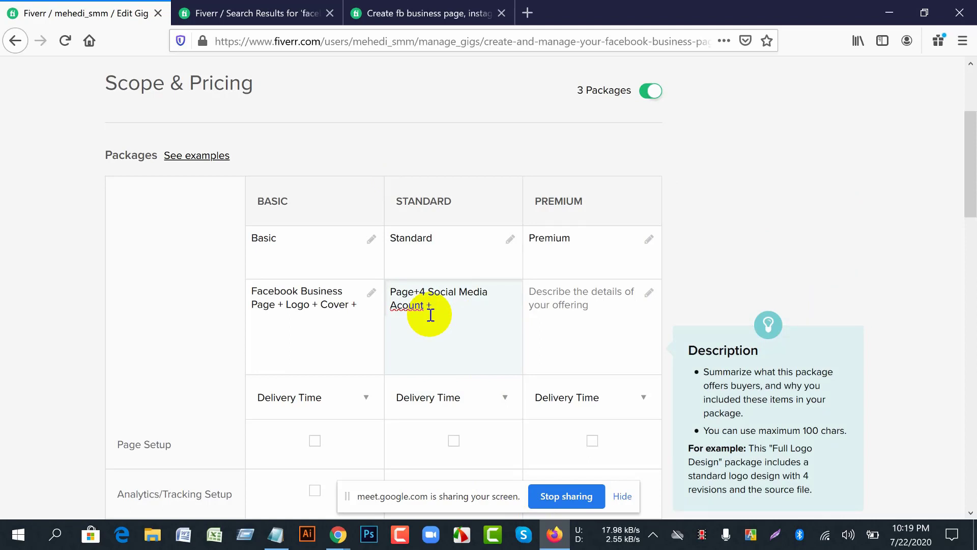
Correct "Acount" to "Account" in the Standard description and remove the spaces around the plus between "Account" and "Logo"
{"action": "left_click", "coordinate": [402, 305]}
{"action": "type", "text": "c"}
{"action": "key", "text": "Right"}
{"action": "key", "text": "Right"}
{"action": "key", "text": "Right"}
{"action": "key", "text": "Right"}
{"action": "key", "text": "Right"}
{"action": "key", "text": "BackSpace"}
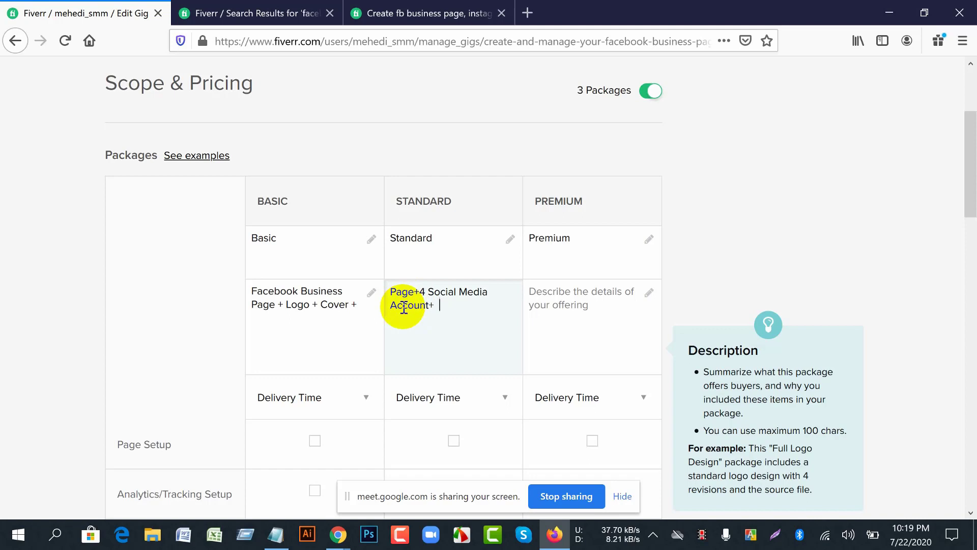
{"action": "type", "text": "Logo+Cover+CTA Button+"}
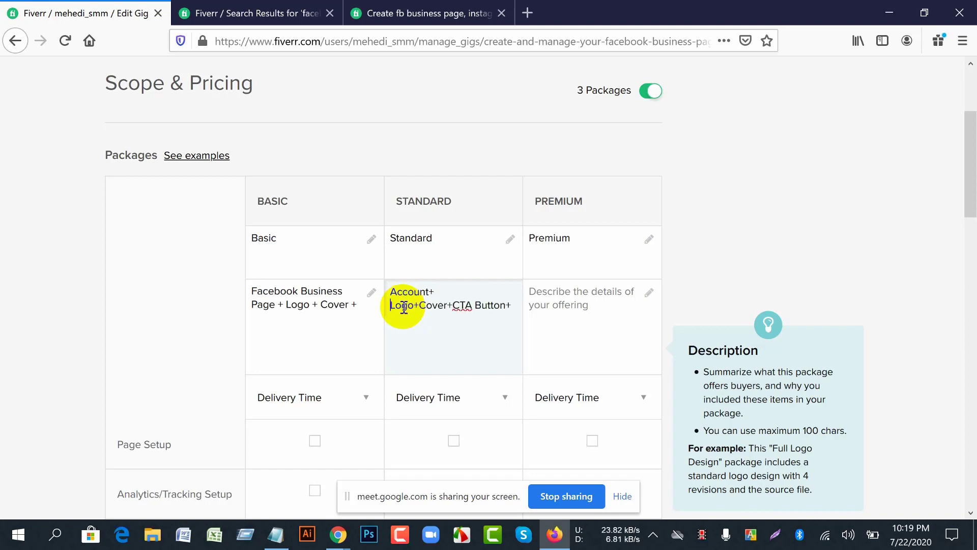
{"action": "key", "text": "BackSpace"}
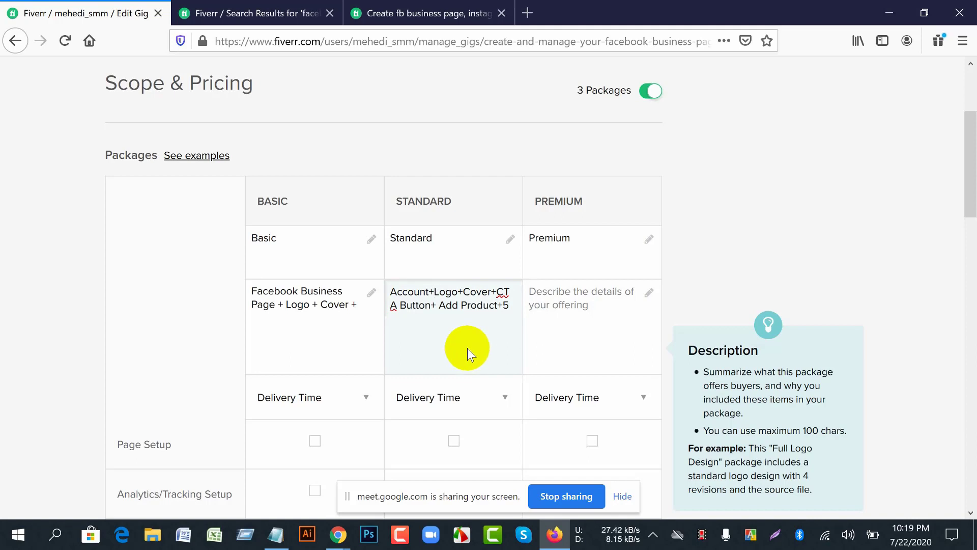
Copy the whole Standard package description into the Premium package description
{"action": "triple_click", "coordinate": [512, 307]}
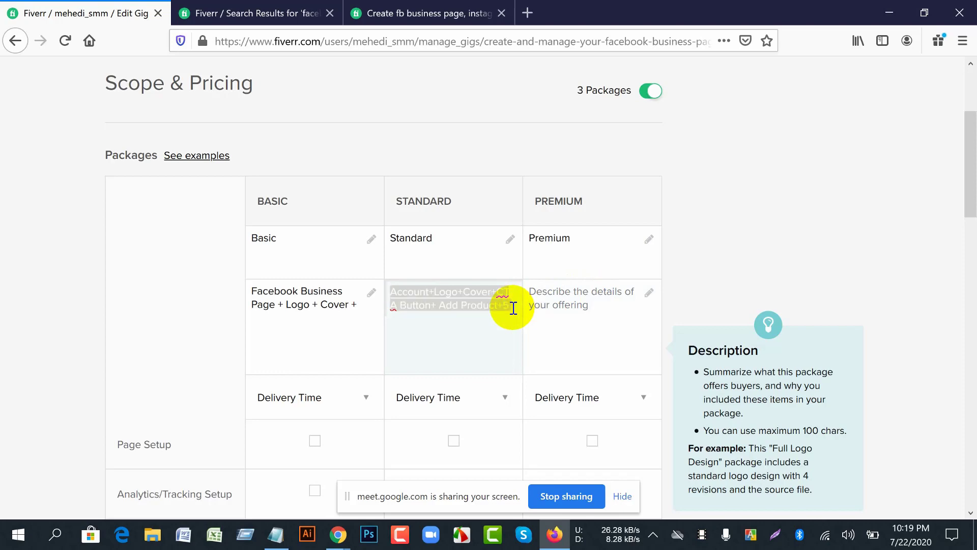
{"action": "right_click", "coordinate": [444, 303]}
{"action": "left_click", "coordinate": [471, 342]}
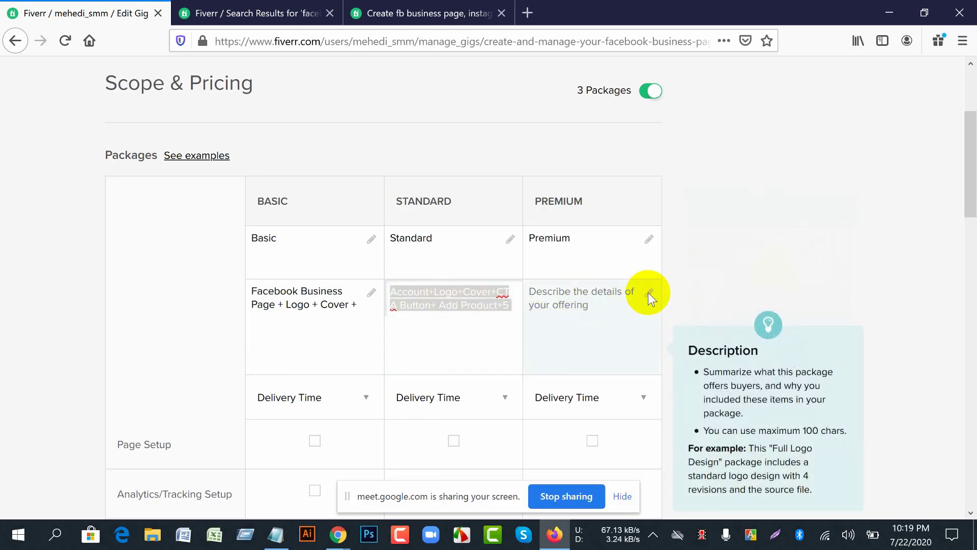
{"action": "left_click", "coordinate": [649, 294]}
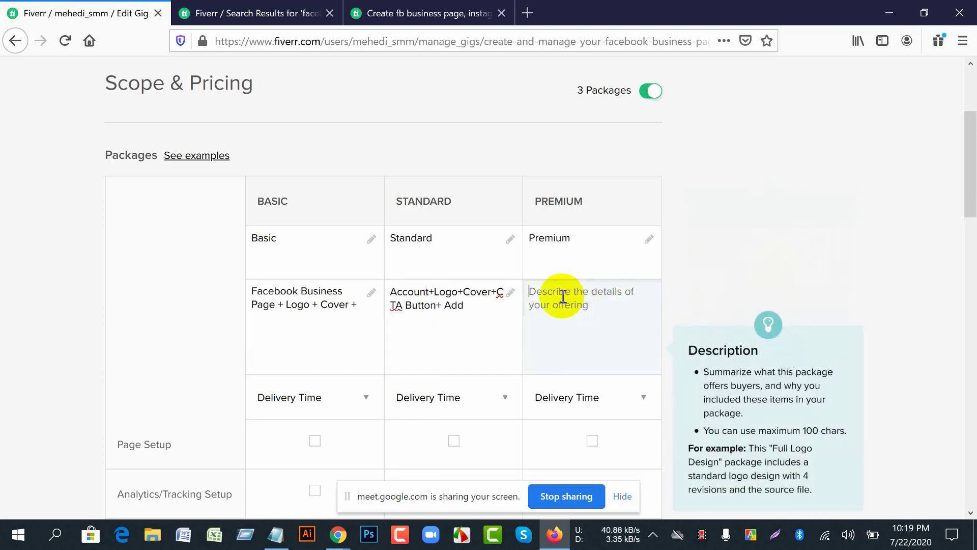
{"action": "key", "text": "ctrl+v"}
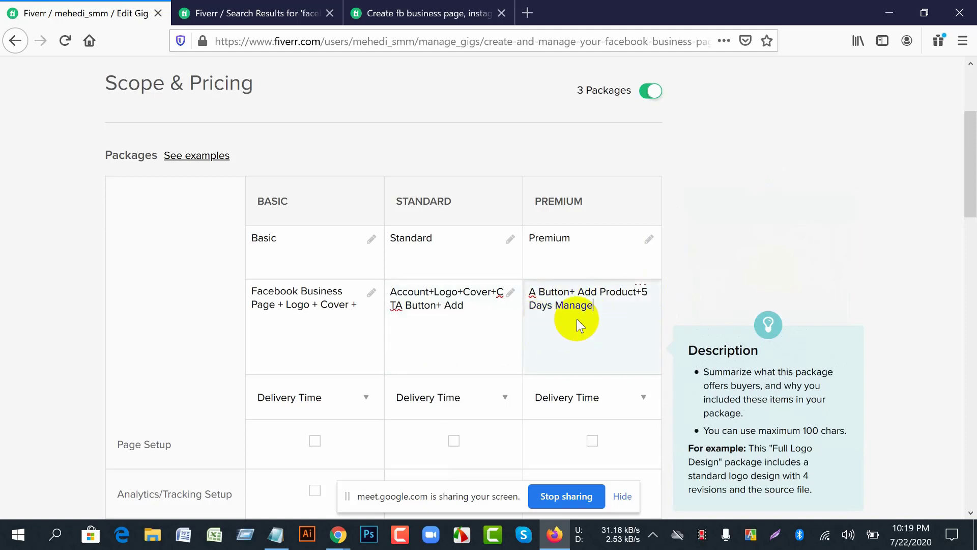
Change the management period in the Premium description to 7 days
{"action": "scroll", "coordinate": [576, 318], "scroll_direction": "up", "scroll_amount": 1}
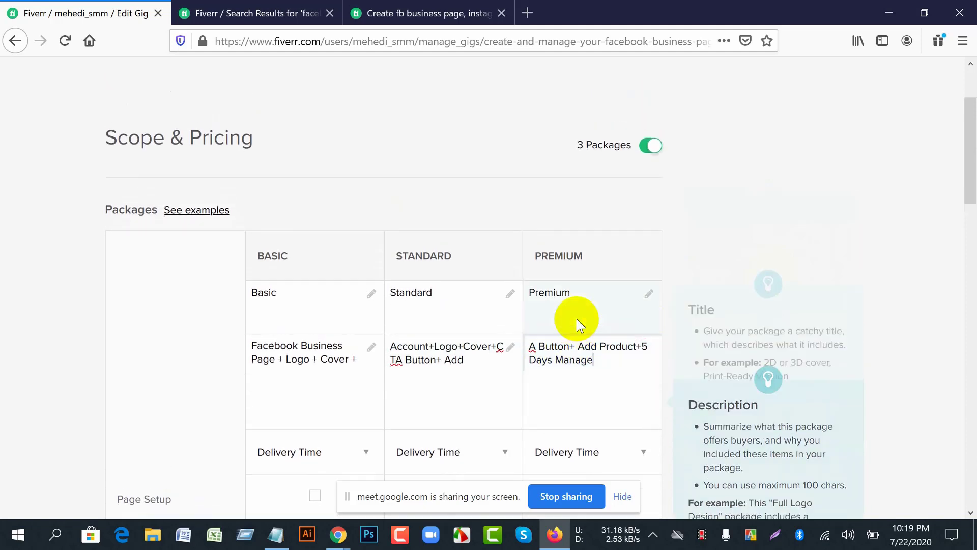
{"action": "left_click", "coordinate": [647, 346]}
{"action": "key", "text": "BackSpace"}
{"action": "type", "text": "7"}
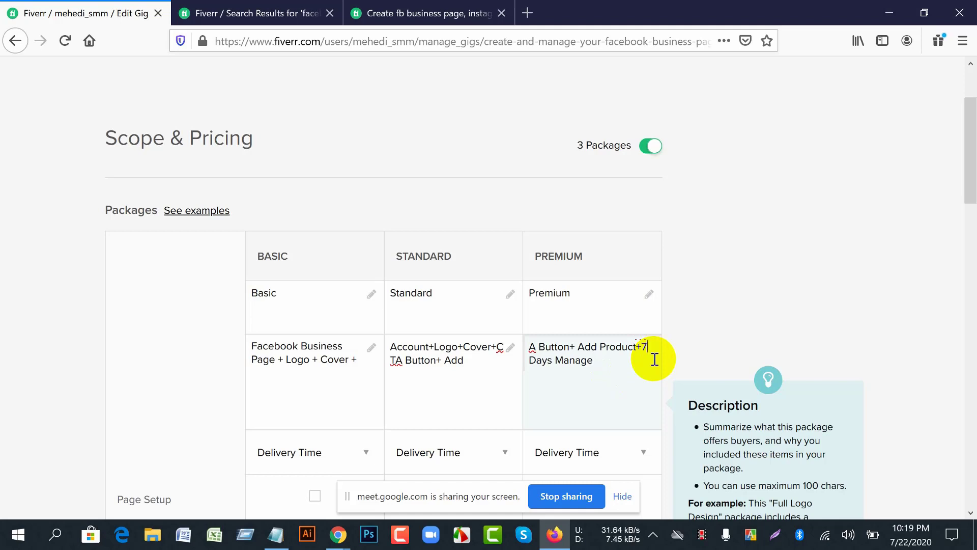
Change the number of social media accounts in the Premium description to 8 and review the full text
{"action": "key", "text": "Up"}
{"action": "key", "text": "Up"}
{"action": "key", "text": "Up"}
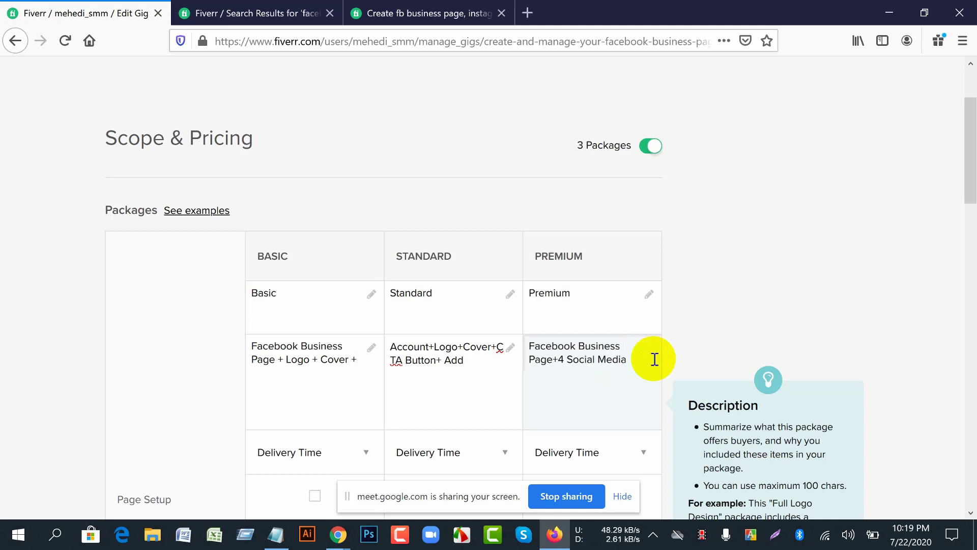
{"action": "key", "text": "Left"}
{"action": "key", "text": "Left"}
{"action": "key", "text": "Left"}
{"action": "key", "text": "Left"}
{"action": "key", "text": "BackSpace"}
{"action": "type", "text": "8"}
{"action": "key", "text": "Down"}
{"action": "key", "text": "Down"}
{"action": "key", "text": "Down"}
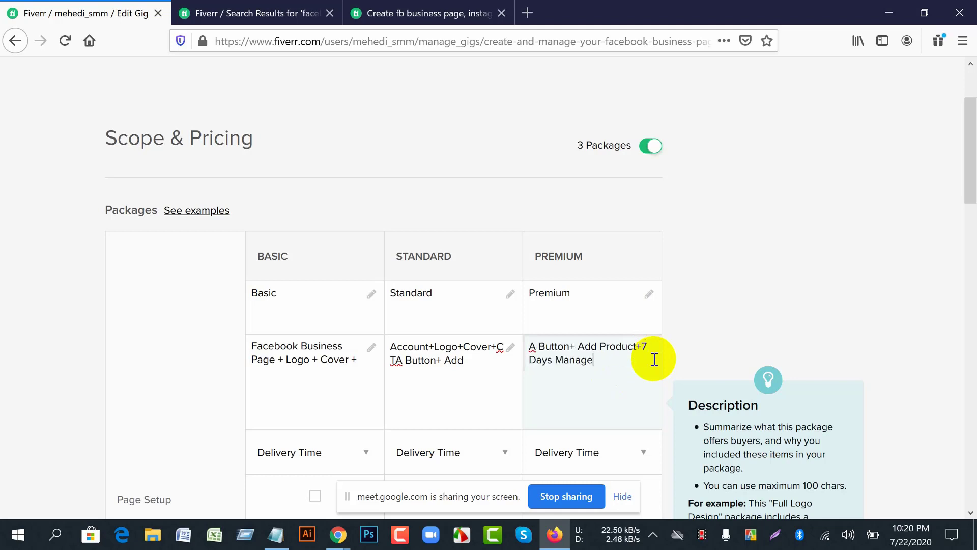
{"action": "key", "text": "Up"}
{"action": "key", "text": "Up"}
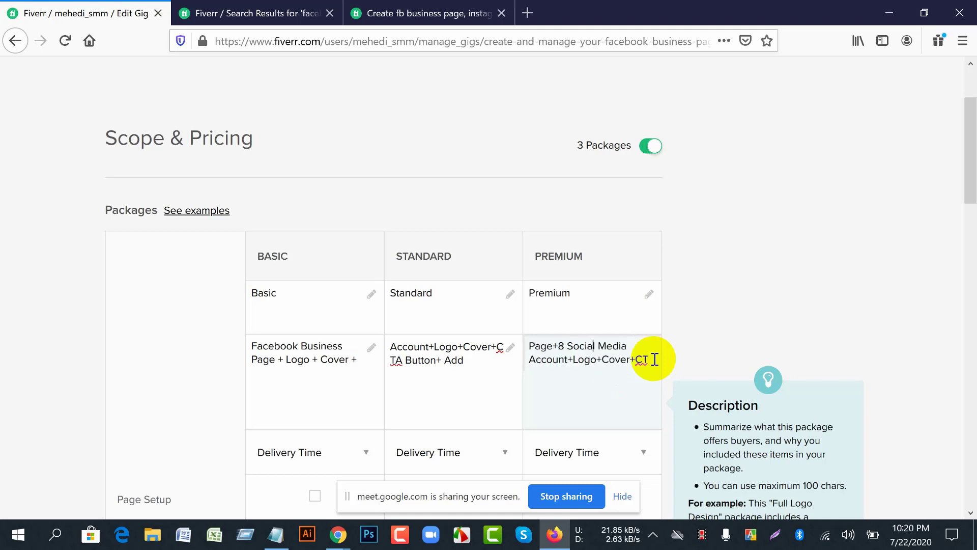
{"action": "key", "text": "Up"}
{"action": "key", "text": "Up"}
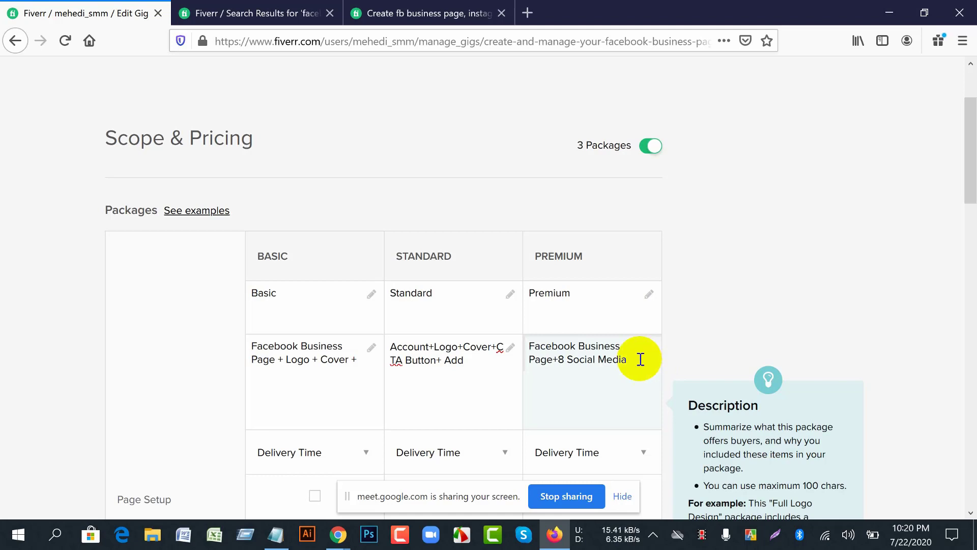
Remove the spaces around the plus signs in the Basic description so it reads "Facebook Business Page+Logo+Cover+3 Days"
{"action": "left_click", "coordinate": [306, 310]}
{"action": "left_click", "coordinate": [341, 362]}
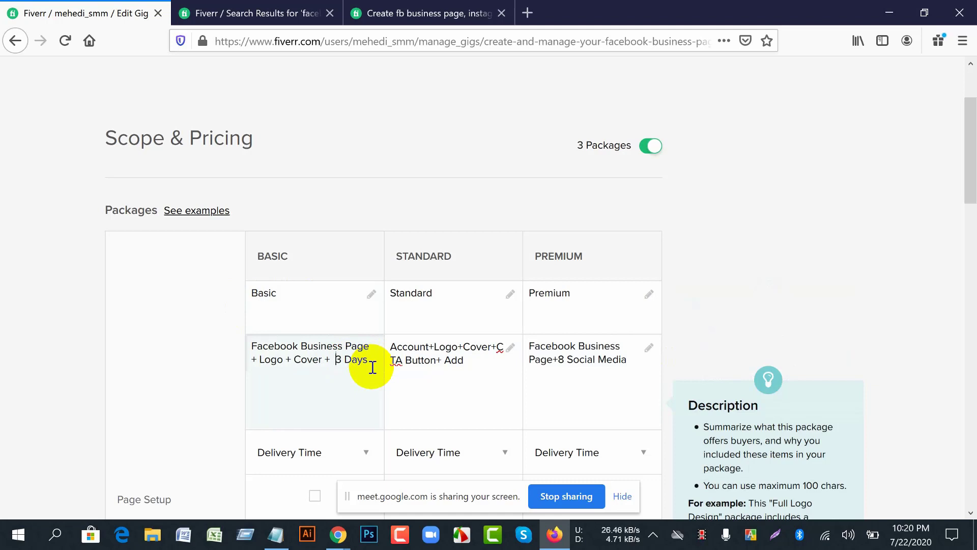
{"action": "key", "text": "BackSpace"}
{"action": "key", "text": "BackSpace"}
{"action": "key", "text": "BackSpace"}
{"action": "key", "text": "BackSpace"}
{"action": "key", "text": "Left"}
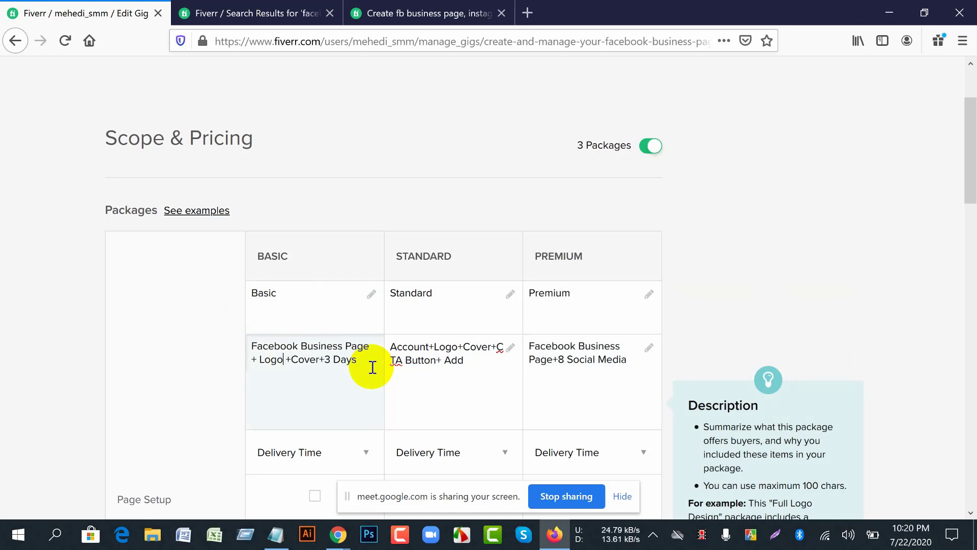
{"action": "key", "text": "BackSpace"}
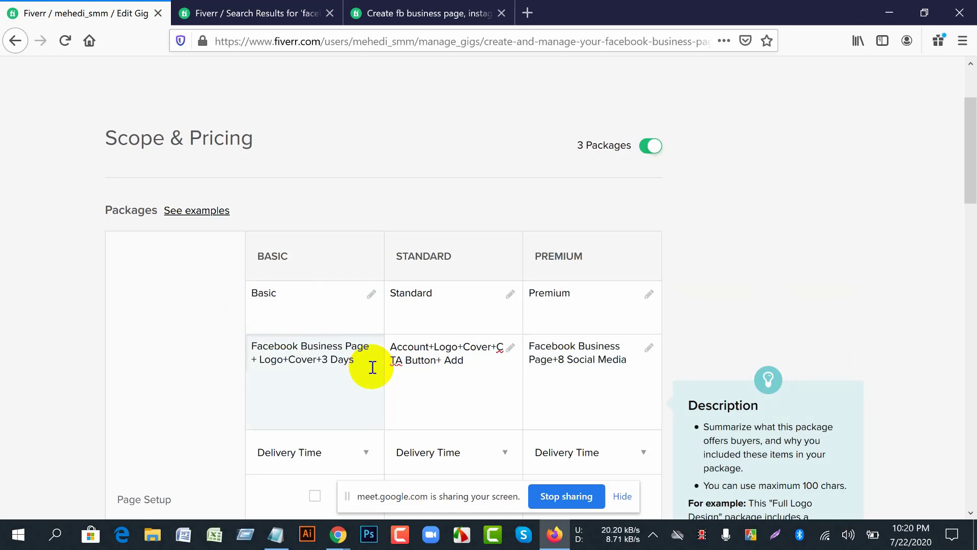
{"action": "key", "text": "Left"}
{"action": "key", "text": "BackSpace"}
{"action": "key", "text": "Left"}
{"action": "key", "text": "BackSpace"}
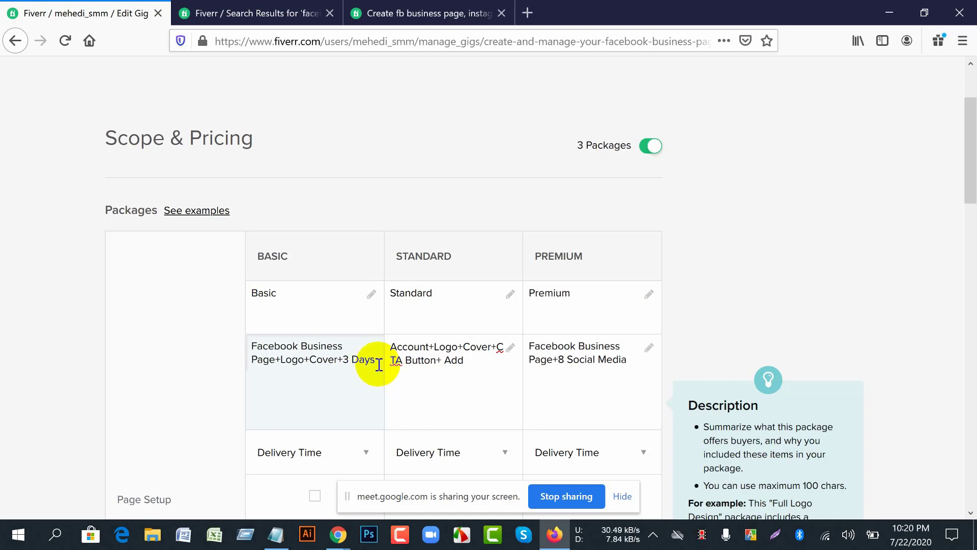
Insert "Add Product" between "Cover" and "3 Days Manage" in the Basic package description
{"action": "left_click", "coordinate": [337, 364]}
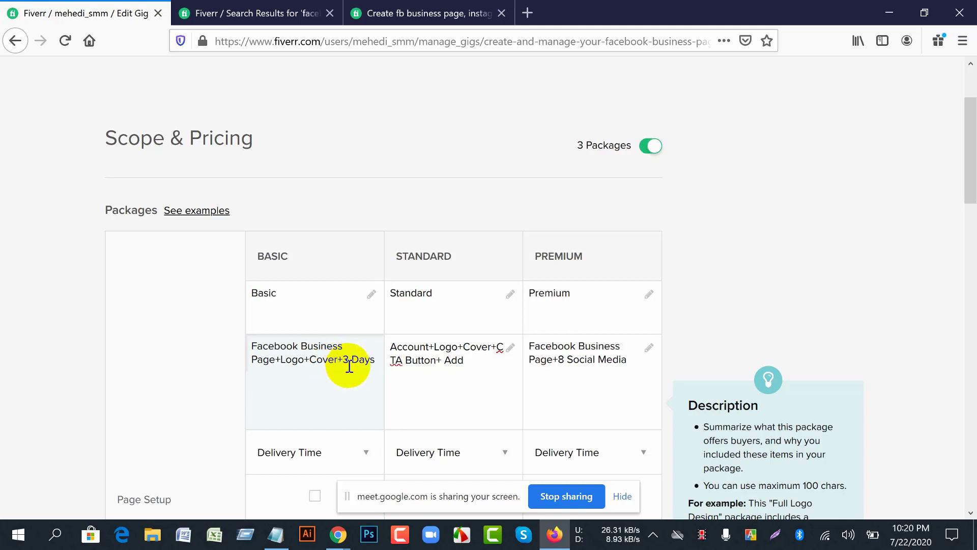
{"action": "key", "text": "BackSpace"}
{"action": "key", "text": "BackSpace"}
{"action": "key", "text": "BackSpace"}
{"action": "key", "text": "BackSpace"}
{"action": "key", "text": "BackSpace"}
{"action": "type", "text": "+Add Product+"}
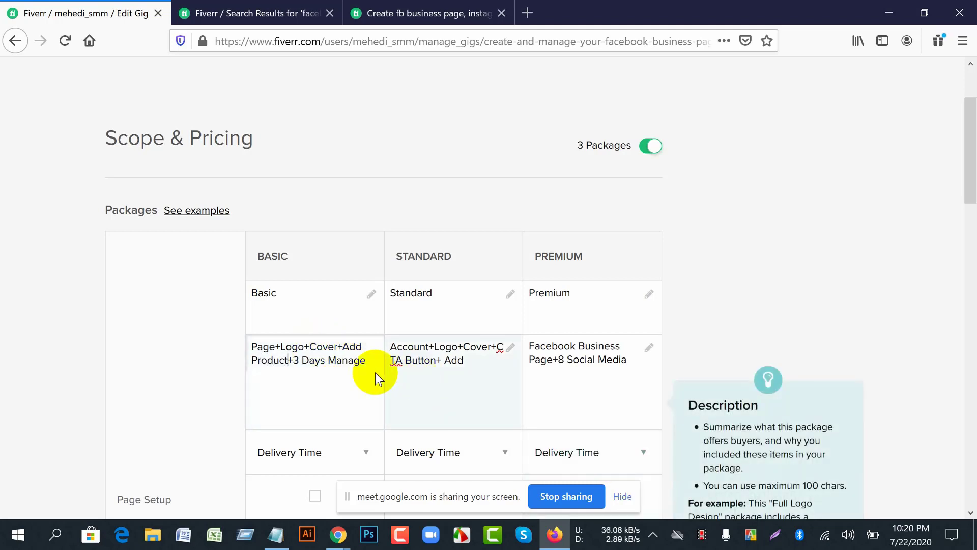
Review the full text of the Basic package description, from its opening words to the management period
{"action": "left_click", "coordinate": [325, 390]}
{"action": "key", "text": "ctrl+BackSpace"}
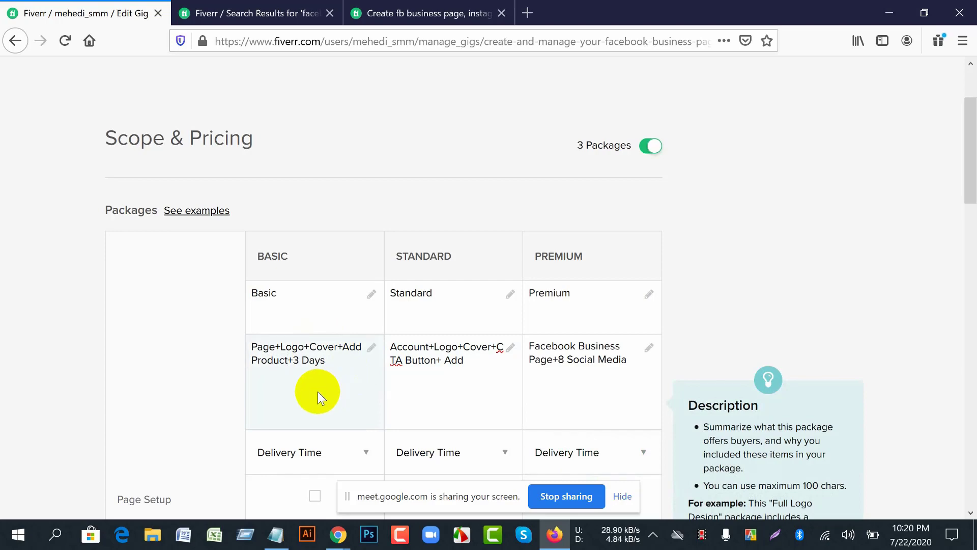
{"action": "scroll", "coordinate": [317, 392], "scroll_direction": "up", "scroll_amount": 1}
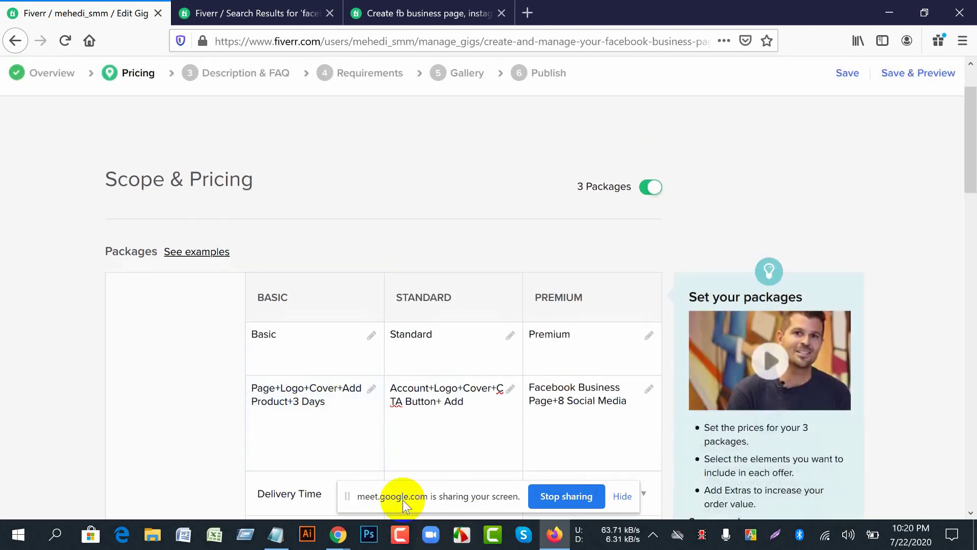
{"action": "left_click", "coordinate": [372, 391]}
{"action": "key", "text": "ctrl+z"}
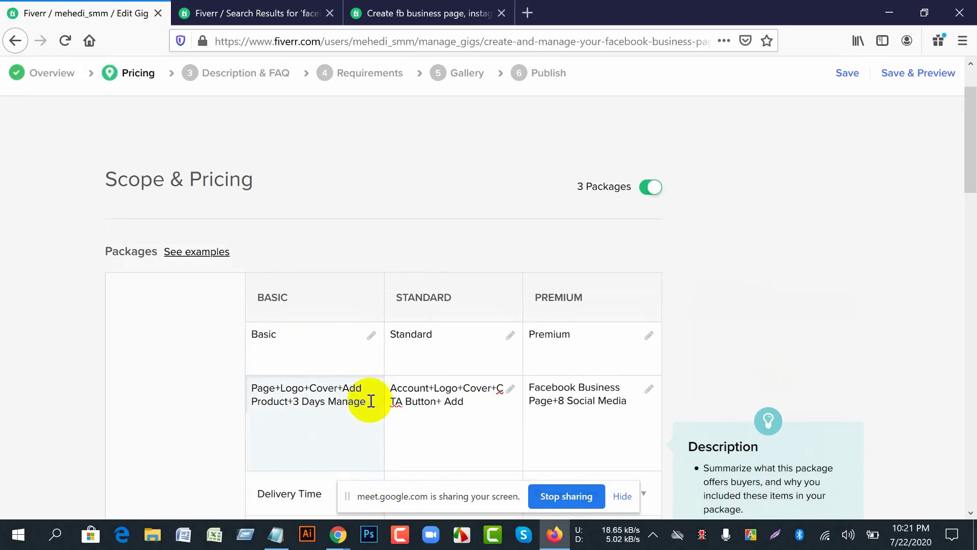
{"action": "key", "text": "ctrl+z"}
{"action": "key", "text": "ctrl+z"}
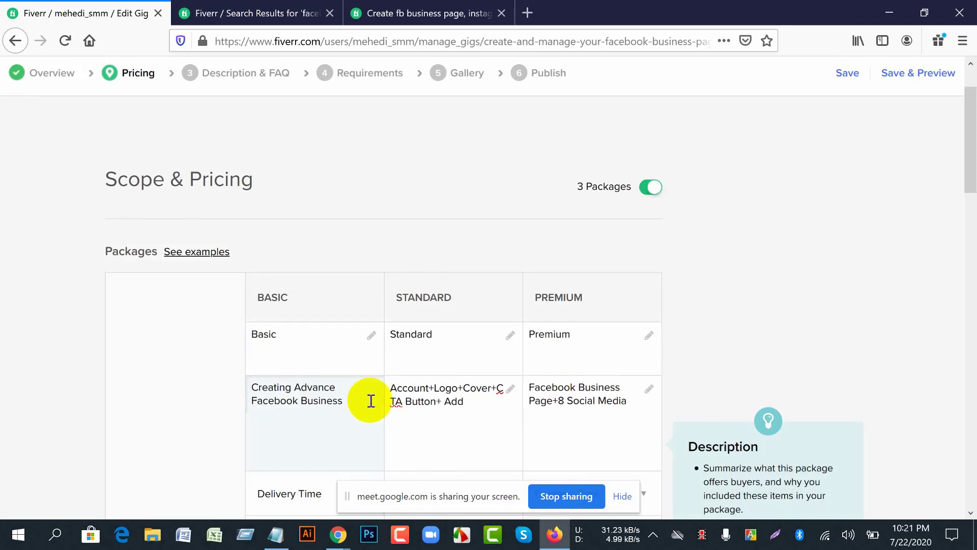
{"action": "key", "text": "ctrl+z"}
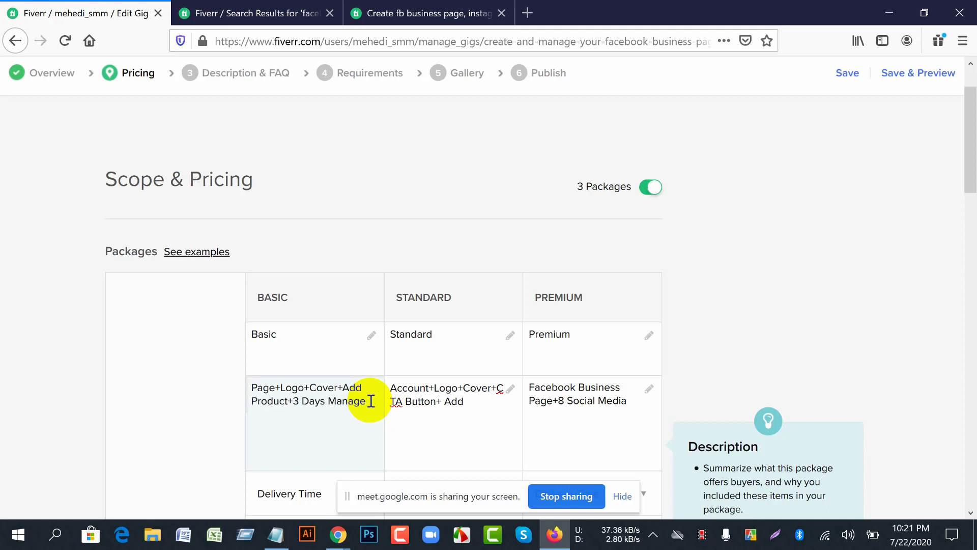
{"action": "key", "text": "ctrl+z"}
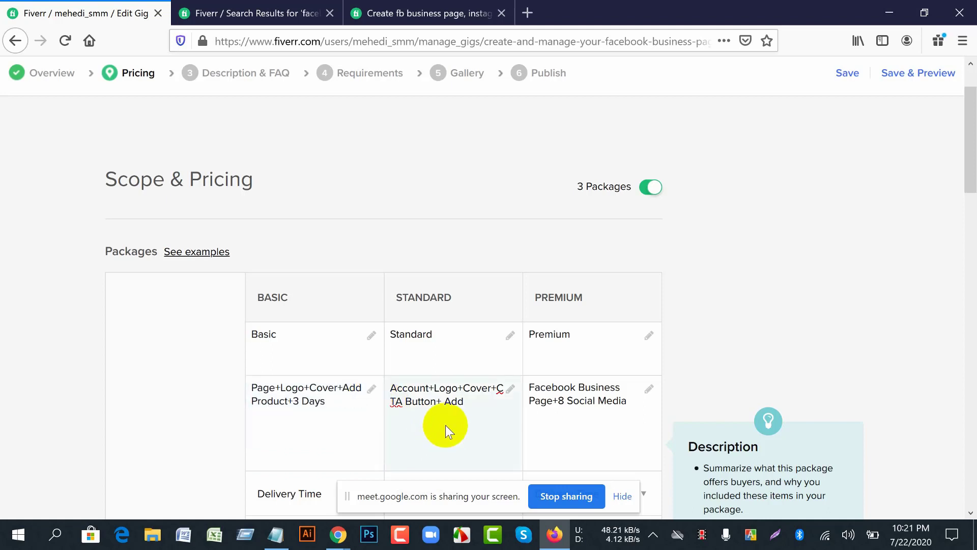
Read through the whole Standard package description, from the social media accounts to the management period
{"action": "left_click", "coordinate": [509, 388]}
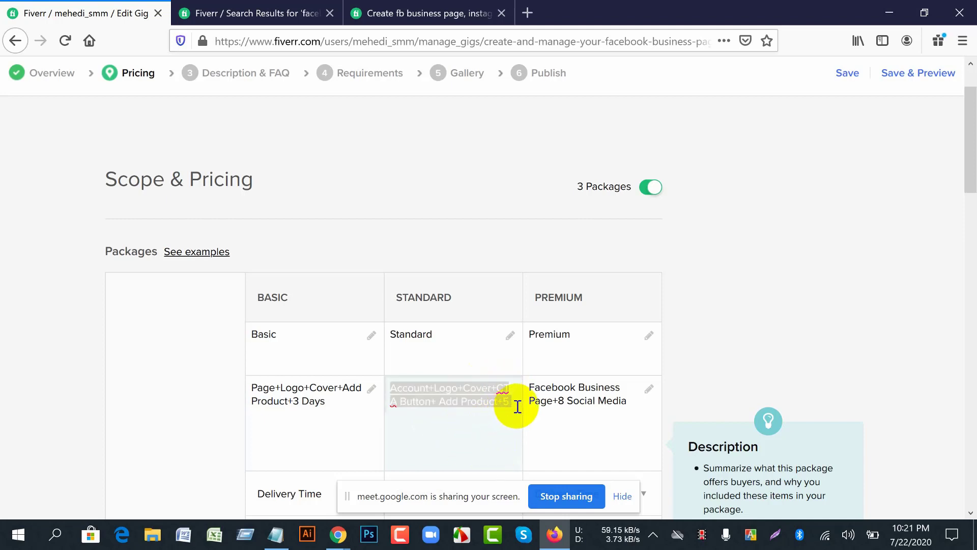
{"action": "left_click", "coordinate": [483, 441]}
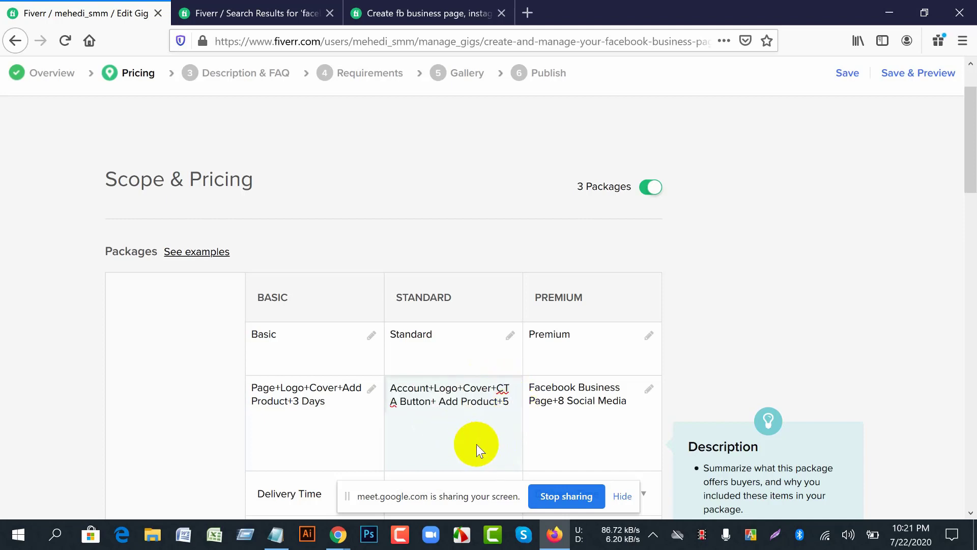
{"action": "key", "text": "ctrl+a"}
{"action": "type", "text": "Facebook Business Page+4 Social Media"}
{"action": "key", "text": "Return"}
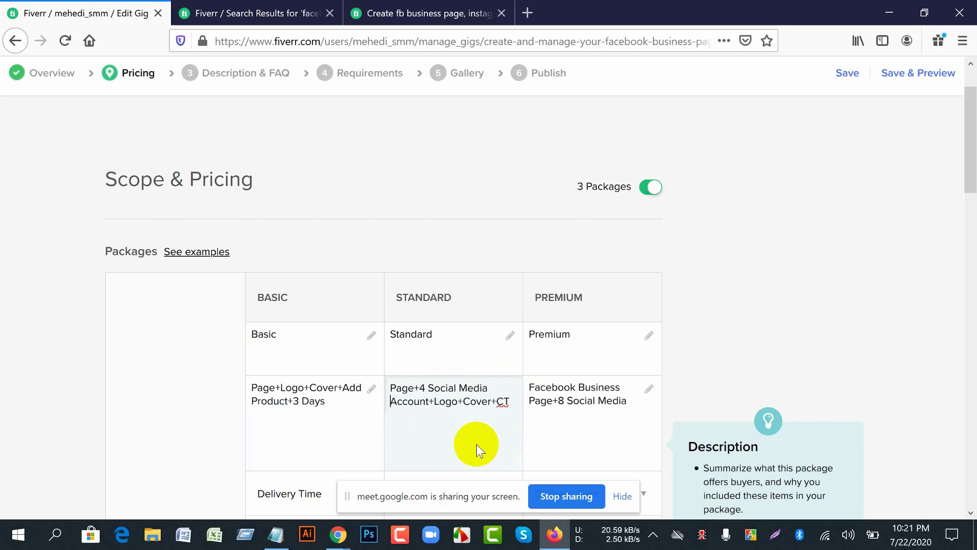
{"action": "key", "text": "Down"}
{"action": "key", "text": "Down"}
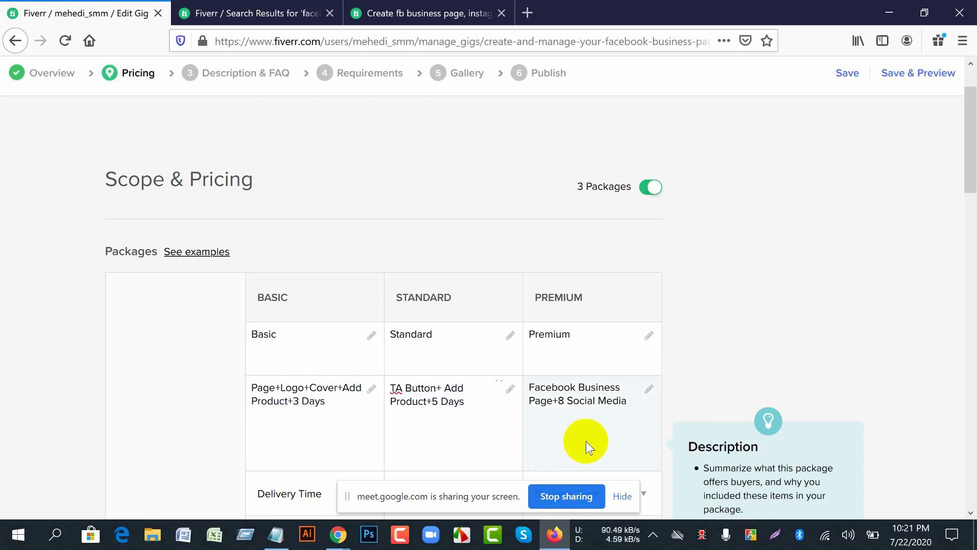
Read through the whole Premium package description to its final line
{"action": "scroll", "coordinate": [585, 441], "scroll_direction": "up", "scroll_amount": 1}
{"action": "scroll", "coordinate": [586, 442], "scroll_direction": "down", "scroll_amount": 1}
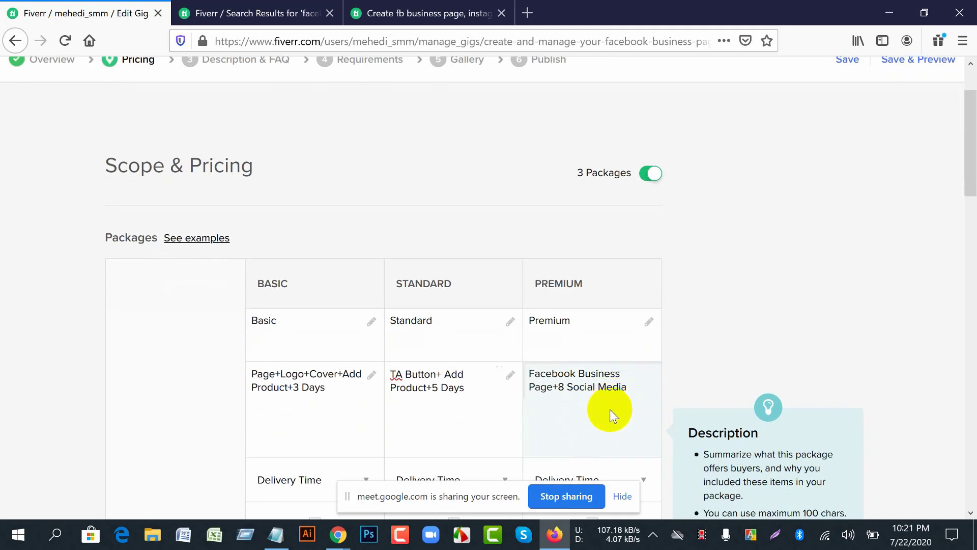
{"action": "key", "text": "ctrl+Right"}
{"action": "key", "text": "ctrl+Right"}
{"action": "key", "text": "ctrl+BackSpace"}
{"action": "key", "text": "ctrl+BackSpace"}
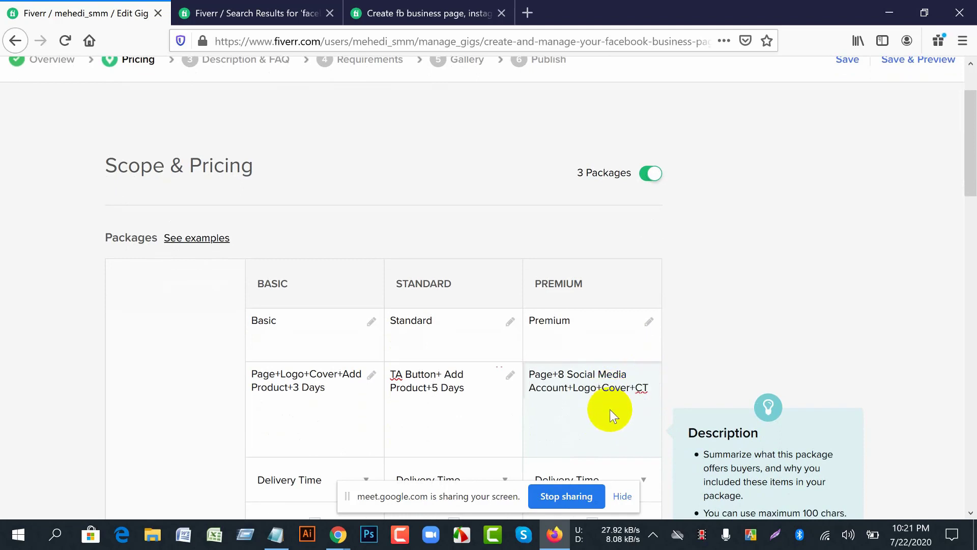
{"action": "key", "text": "Down"}
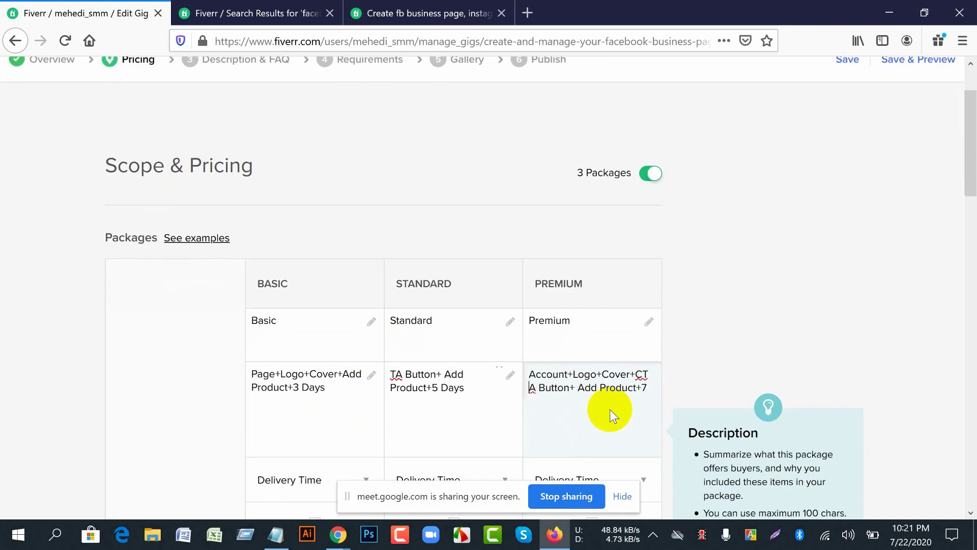
{"action": "key", "text": "Down"}
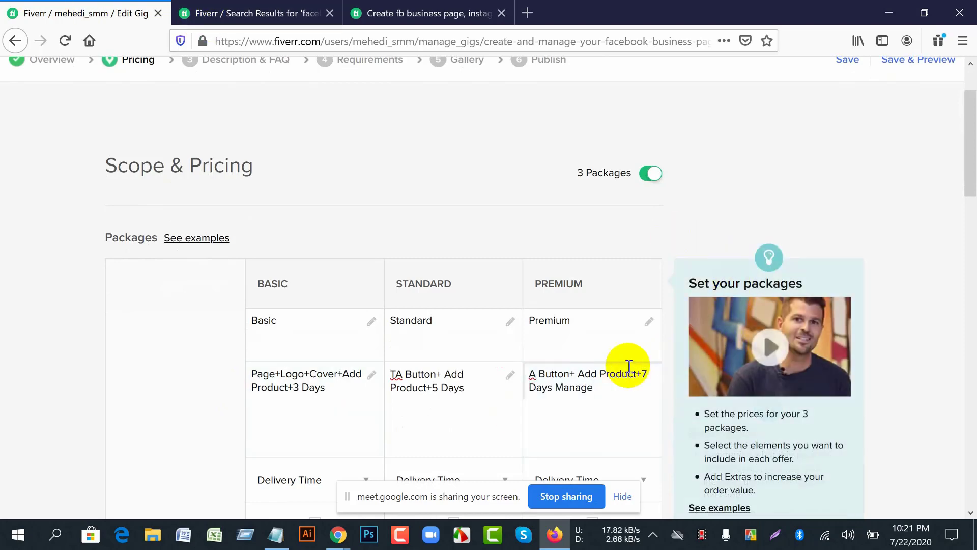
Set the delivery time to 3 days for Basic, 5 days for Standard and 7 days for Premium
{"action": "scroll", "coordinate": [661, 361], "scroll_direction": "down", "scroll_amount": 1}
{"action": "scroll", "coordinate": [575, 359], "scroll_direction": "down", "scroll_amount": 2}
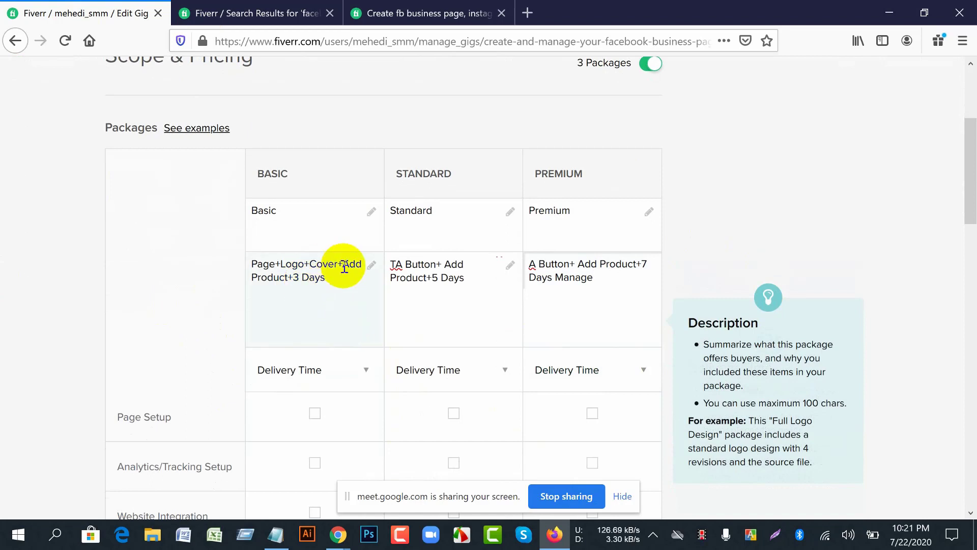
{"action": "left_click", "coordinate": [364, 371]}
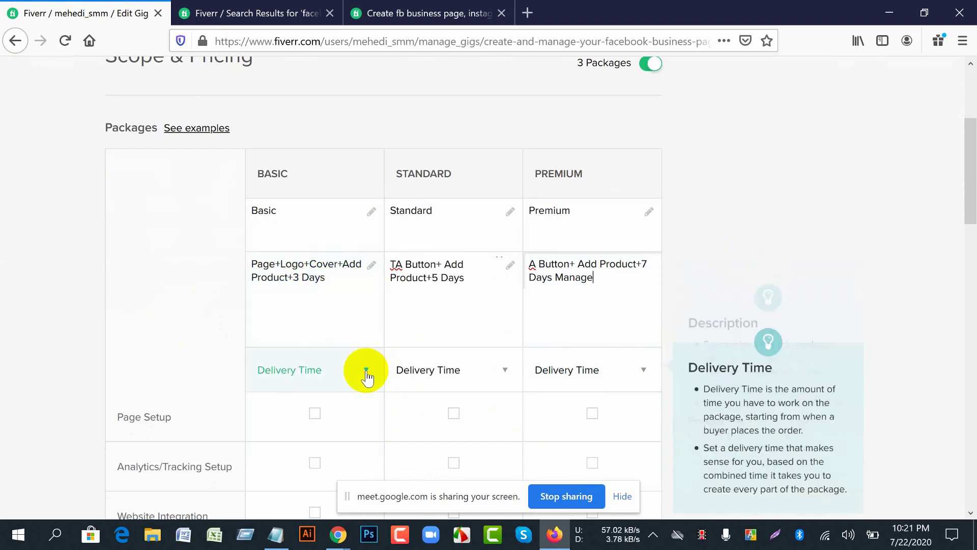
{"action": "left_click", "coordinate": [295, 459]}
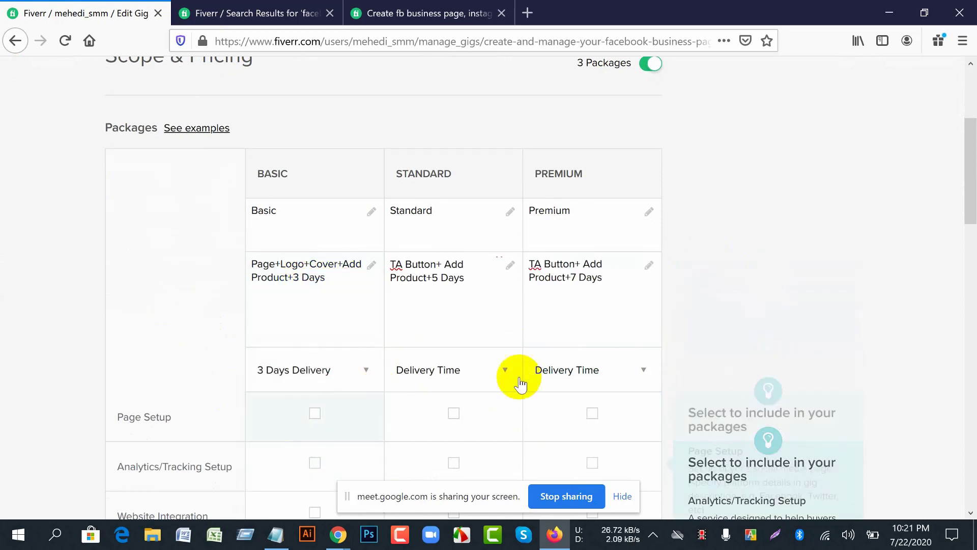
{"action": "left_click", "coordinate": [506, 370]}
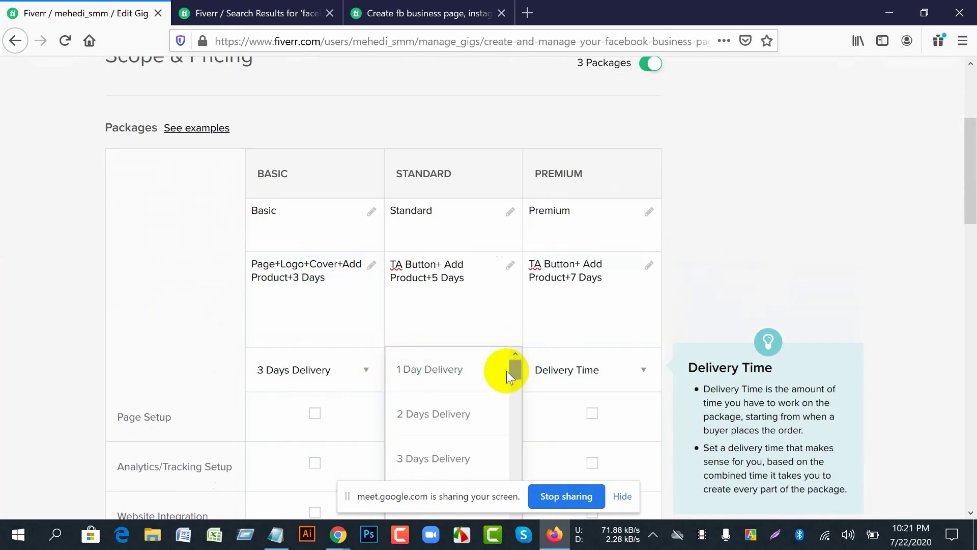
{"action": "scroll", "coordinate": [426, 450], "scroll_direction": "down", "scroll_amount": 2}
{"action": "left_click", "coordinate": [426, 451]}
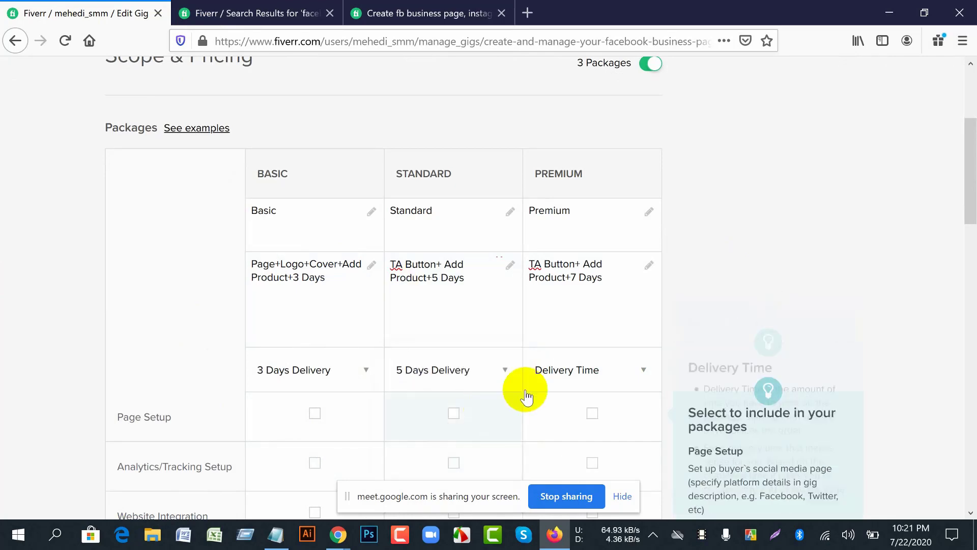
{"action": "left_click", "coordinate": [611, 371]}
{"action": "scroll", "coordinate": [567, 450], "scroll_direction": "down", "scroll_amount": 2}
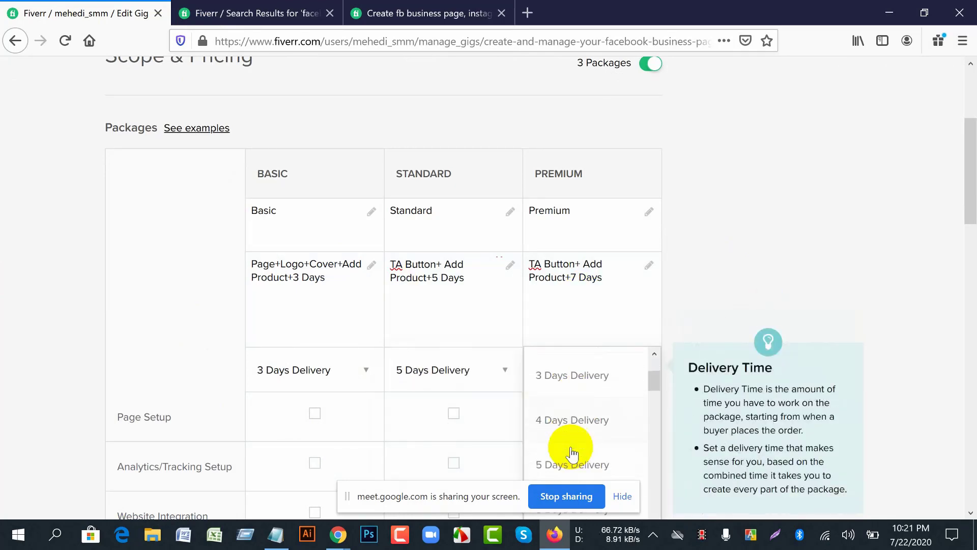
{"action": "scroll", "coordinate": [563, 454], "scroll_direction": "down", "scroll_amount": 2}
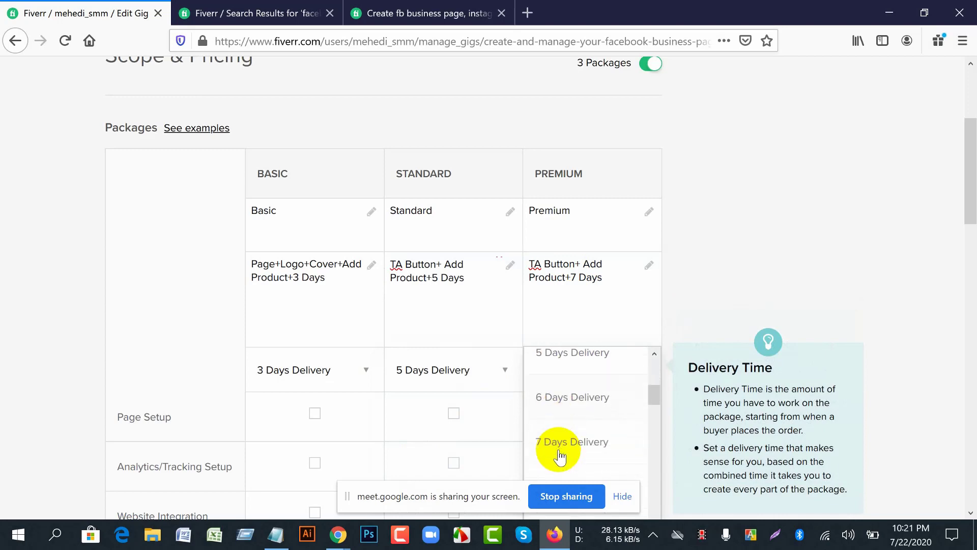
{"action": "left_click", "coordinate": [558, 441]}
Include Page Setup and Website Integration in the Basic, Standard and Premium packages
{"action": "scroll", "coordinate": [65, 363], "scroll_direction": "down", "scroll_amount": 2}
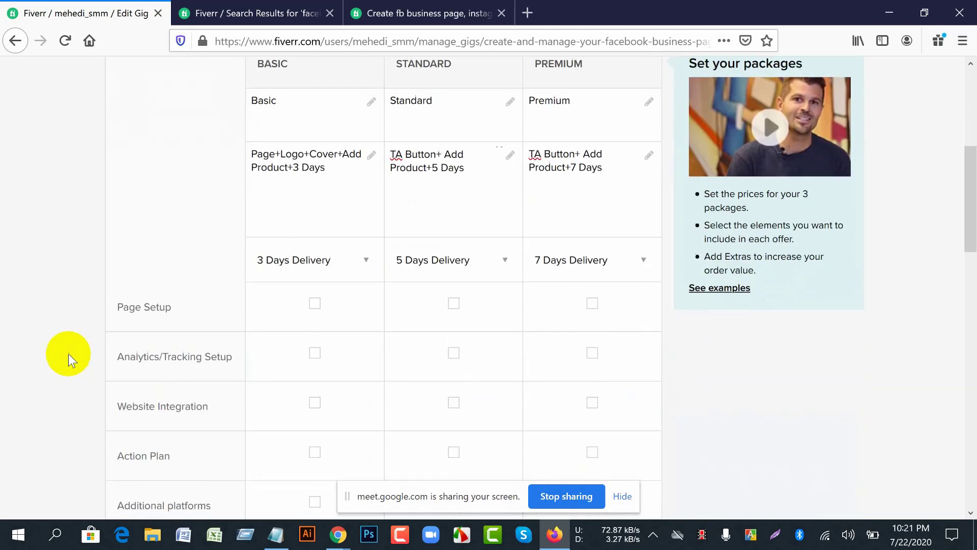
{"action": "left_click", "coordinate": [314, 307]}
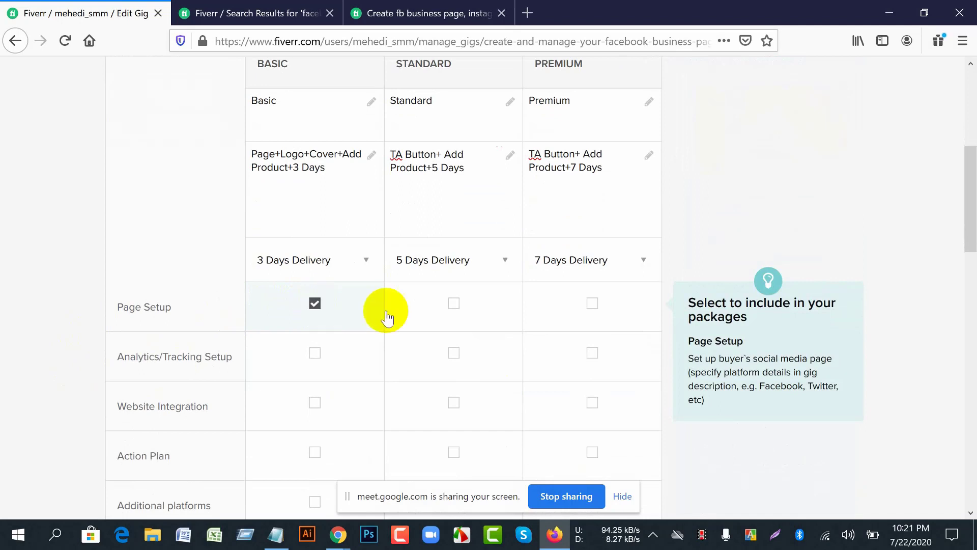
{"action": "left_click", "coordinate": [459, 315]}
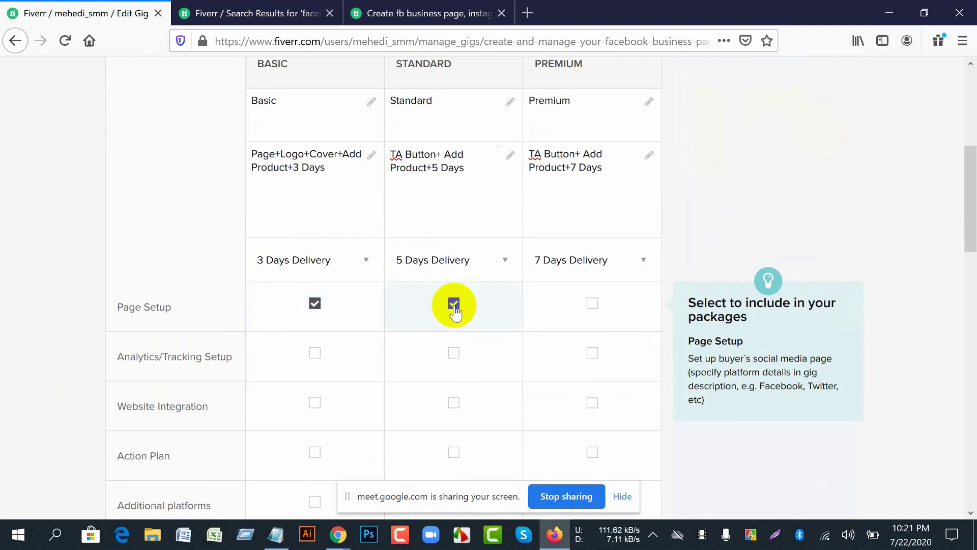
{"action": "left_click", "coordinate": [593, 308]}
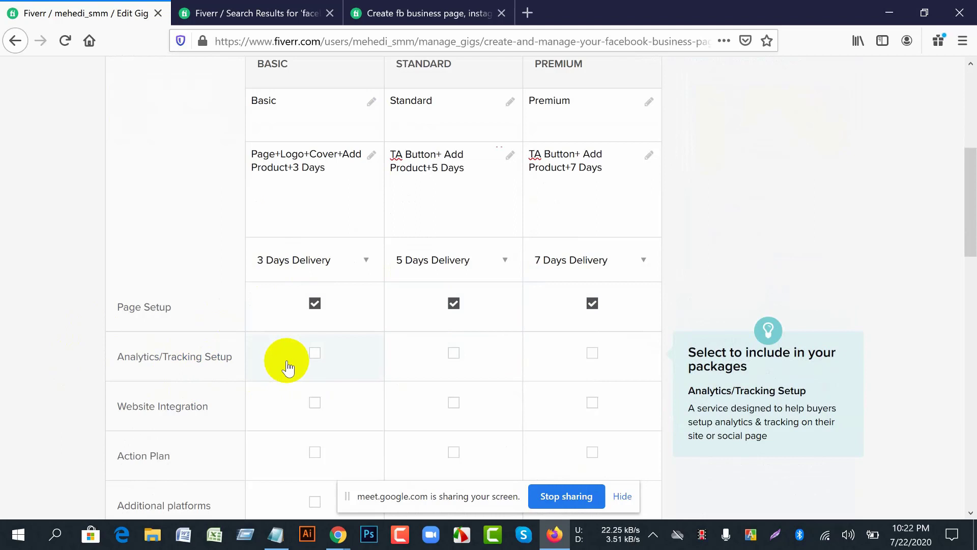
{"action": "scroll", "coordinate": [285, 367], "scroll_direction": "down", "scroll_amount": 1}
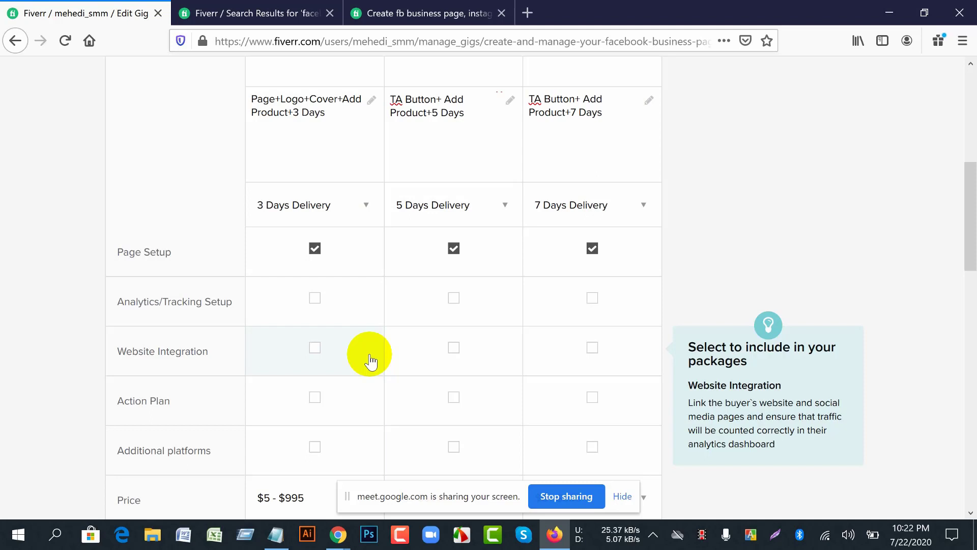
{"action": "left_click", "coordinate": [312, 348]}
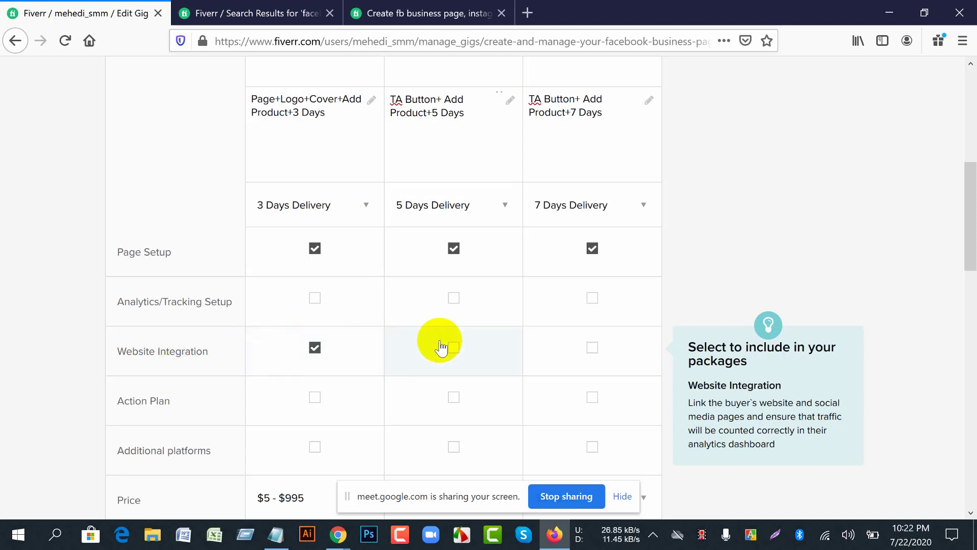
{"action": "left_click", "coordinate": [455, 349]}
{"action": "left_click", "coordinate": [600, 357]}
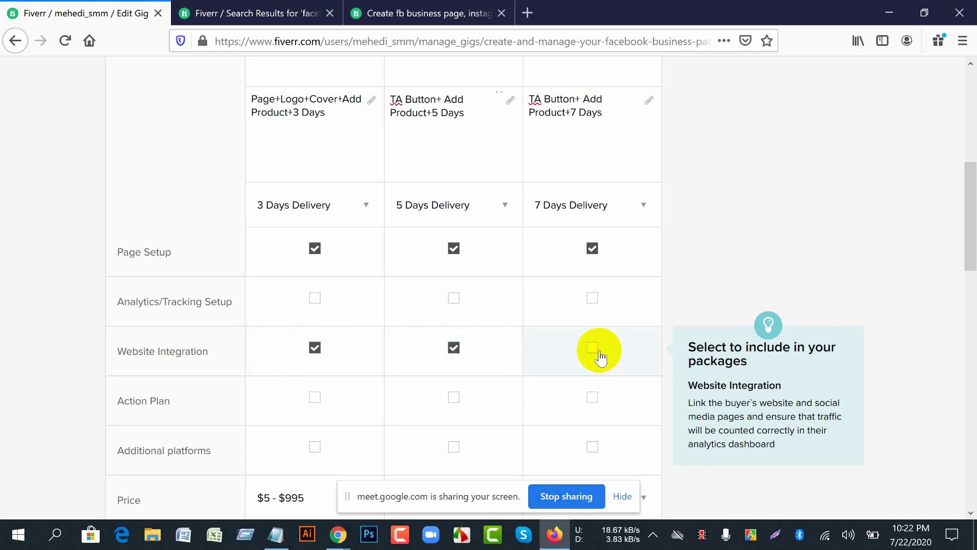
Include Action Plan and Additional platforms in the Basic, Standard and Premium packages
{"action": "left_click", "coordinate": [315, 398]}
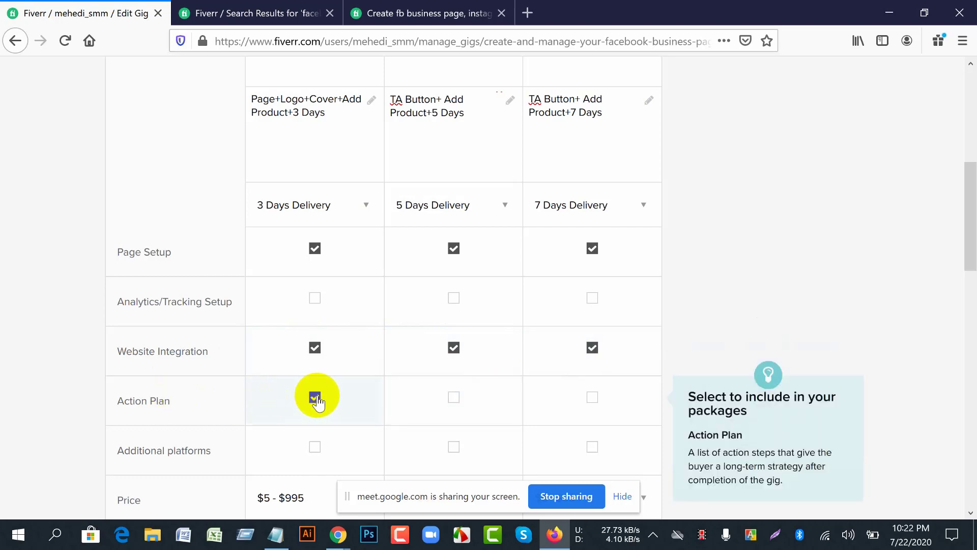
{"action": "left_click", "coordinate": [451, 398]}
{"action": "left_click", "coordinate": [591, 399]}
{"action": "scroll", "coordinate": [253, 443], "scroll_direction": "down", "scroll_amount": 2}
{"action": "left_click", "coordinate": [314, 339]}
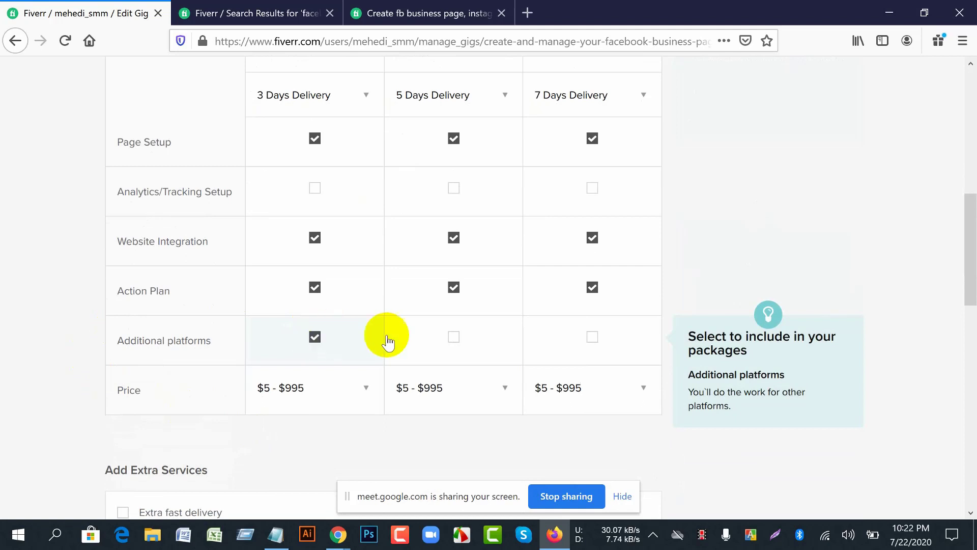
{"action": "left_click", "coordinate": [451, 338]}
{"action": "left_click", "coordinate": [585, 341]}
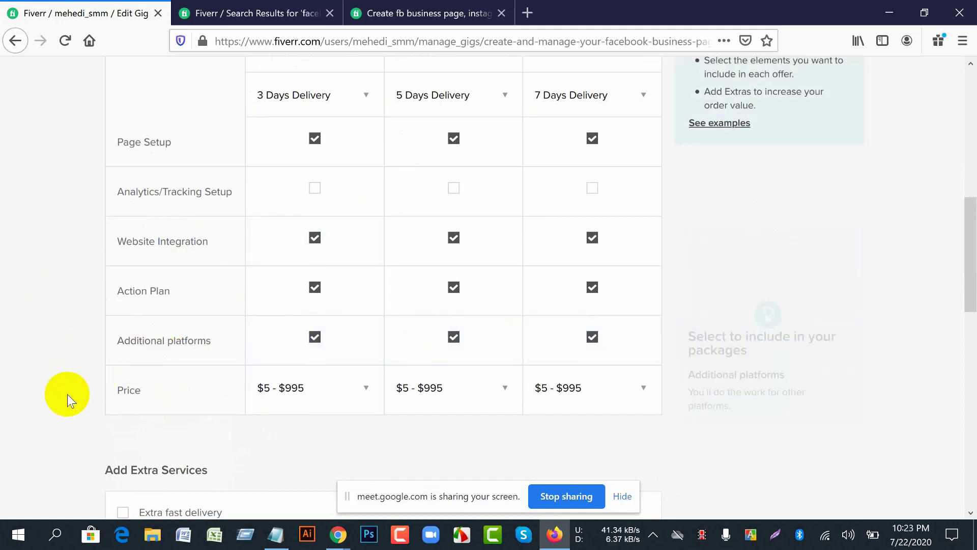
Review the package table from the descriptions and delivery times down to the included services and price row
{"action": "scroll", "coordinate": [69, 398], "scroll_direction": "up", "scroll_amount": 2}
{"action": "scroll", "coordinate": [69, 399], "scroll_direction": "up", "scroll_amount": 5}
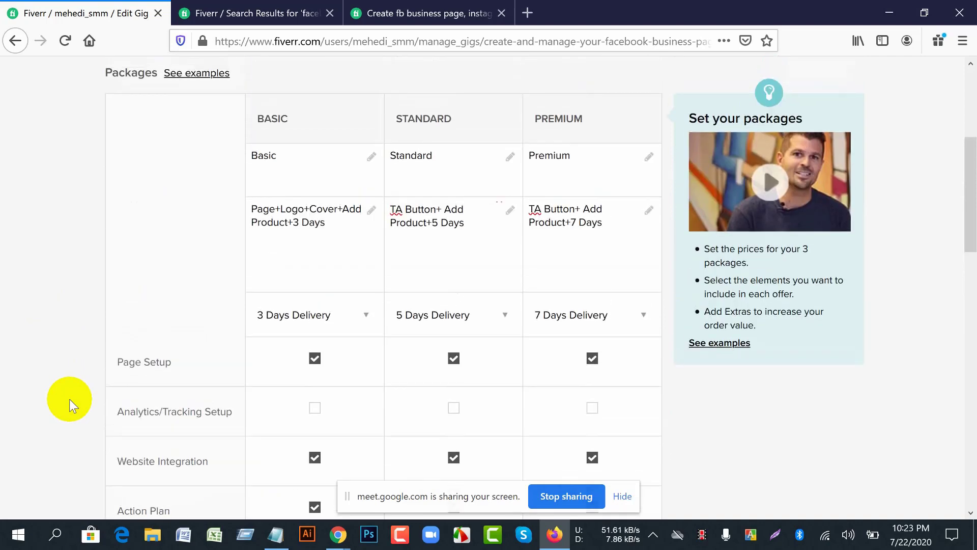
{"action": "scroll", "coordinate": [69, 399], "scroll_direction": "down", "scroll_amount": 5}
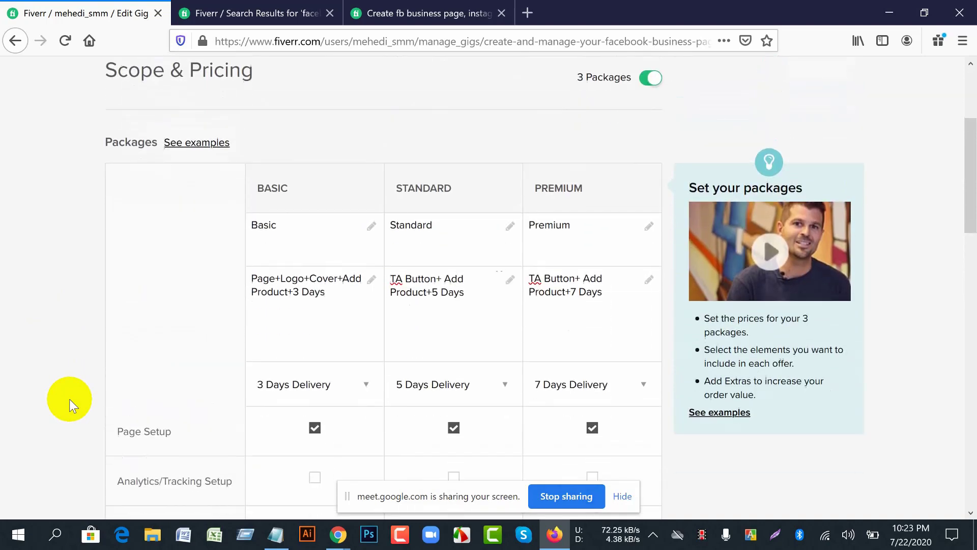
{"action": "scroll", "coordinate": [69, 398], "scroll_direction": "down", "scroll_amount": 3}
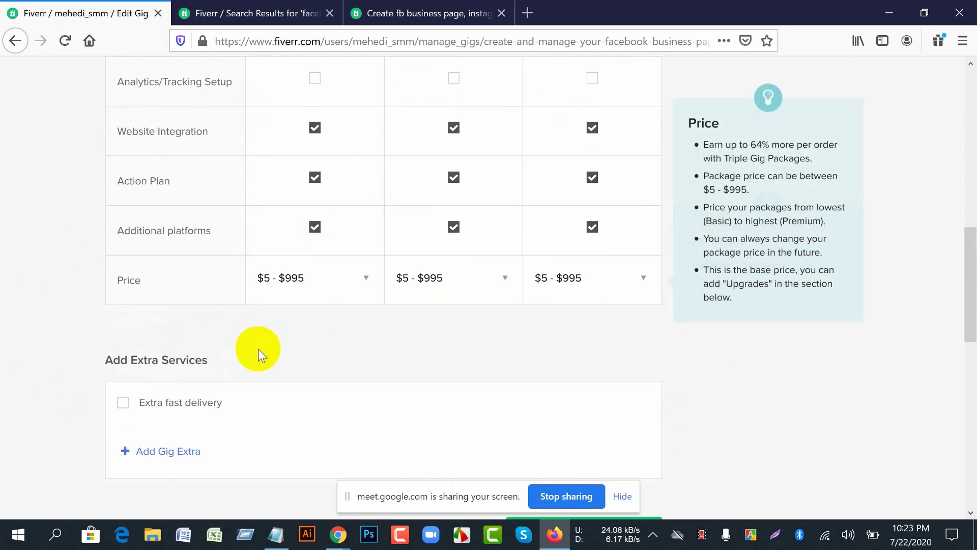
{"action": "scroll", "coordinate": [258, 349], "scroll_direction": "up", "scroll_amount": 1}
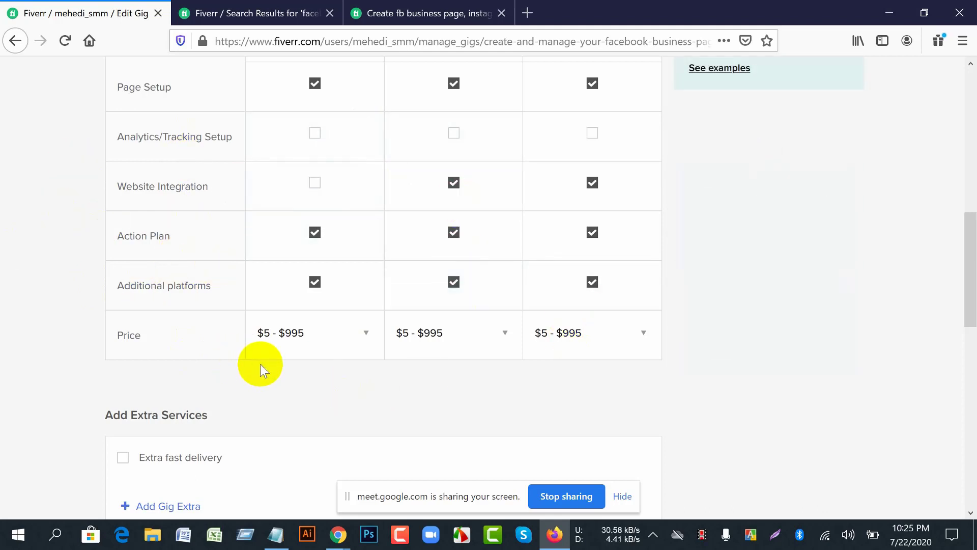
Set the Basic package price to $30
{"action": "scroll", "coordinate": [327, 225], "scroll_direction": "up", "scroll_amount": 3}
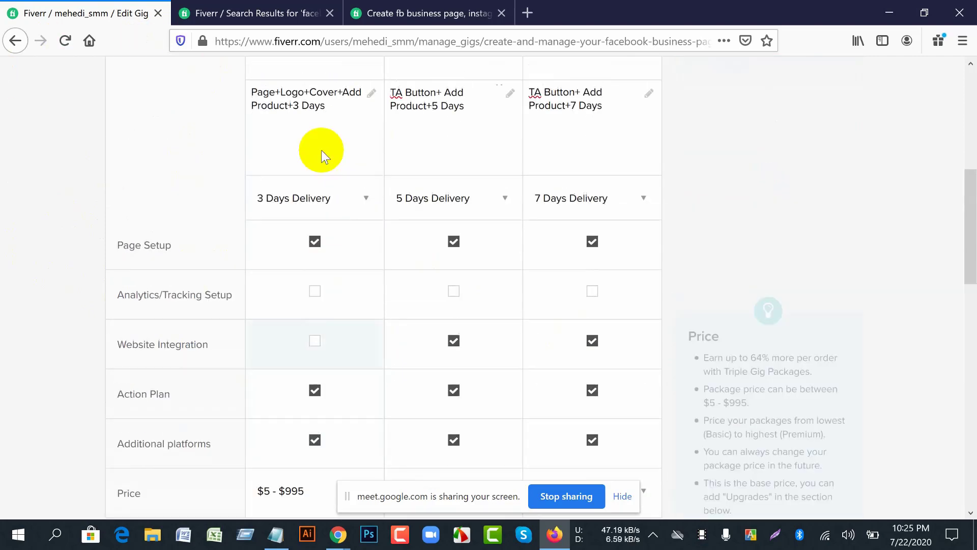
{"action": "scroll", "coordinate": [26, 272], "scroll_direction": "down", "scroll_amount": 5}
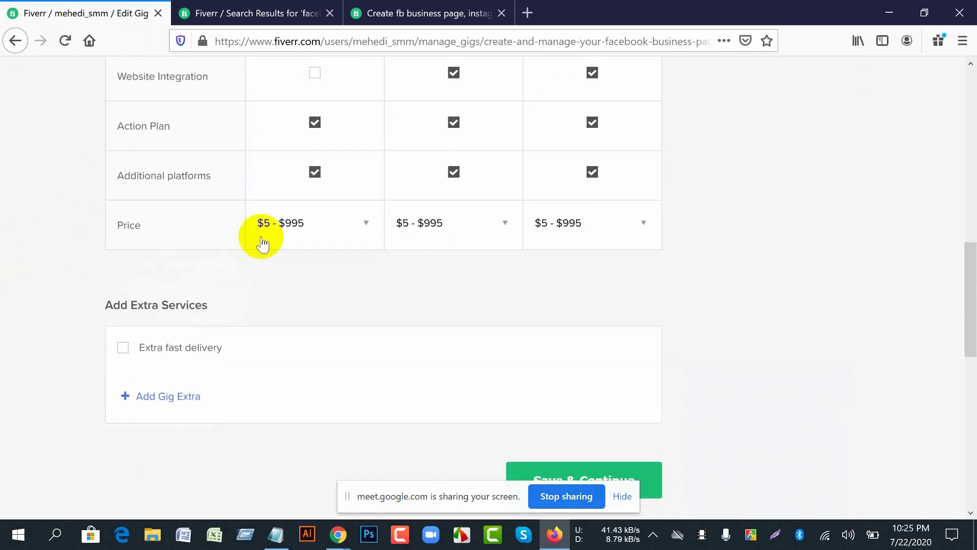
{"action": "left_click", "coordinate": [360, 224]}
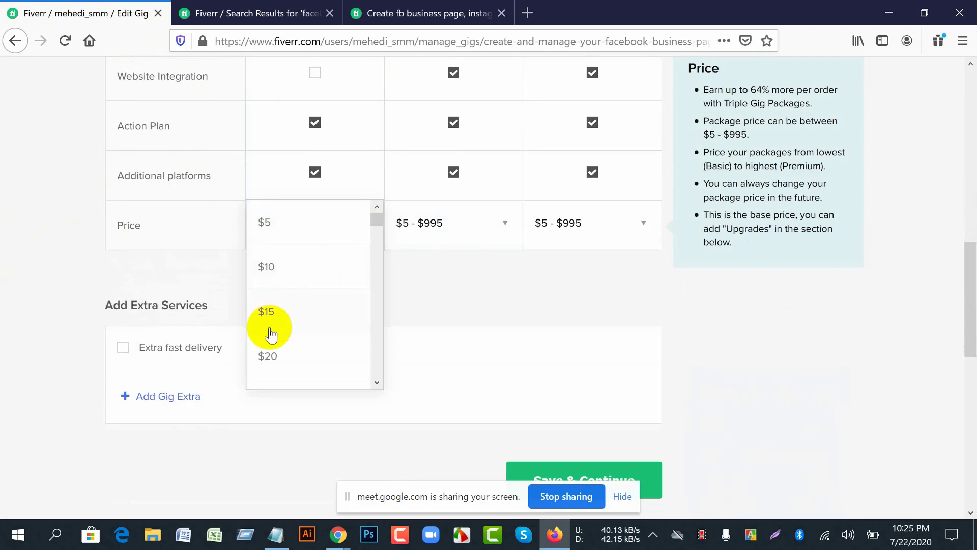
{"action": "scroll", "coordinate": [270, 334], "scroll_direction": "down", "scroll_amount": 2}
{"action": "left_click", "coordinate": [284, 340]}
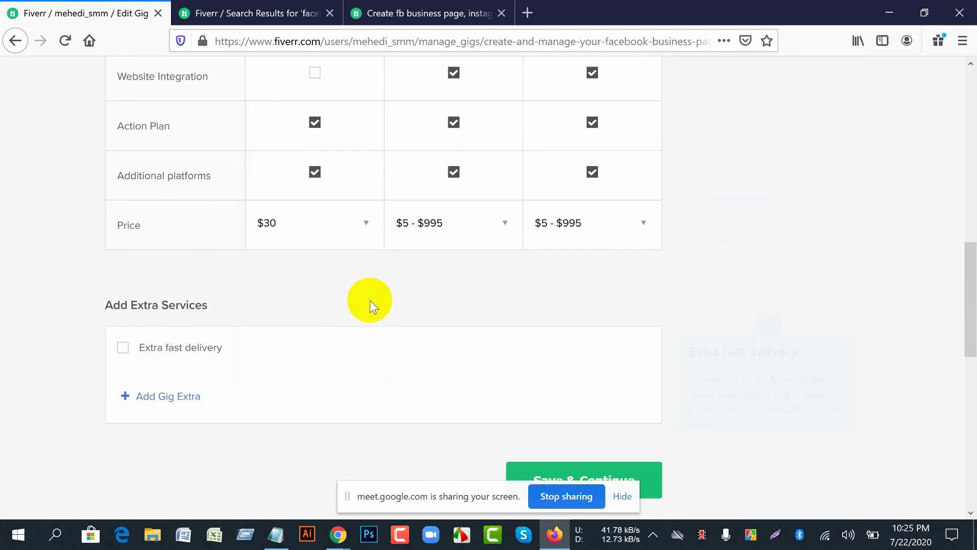
Set the Standard package price to $80
{"action": "scroll", "coordinate": [398, 312], "scroll_direction": "up", "scroll_amount": 4}
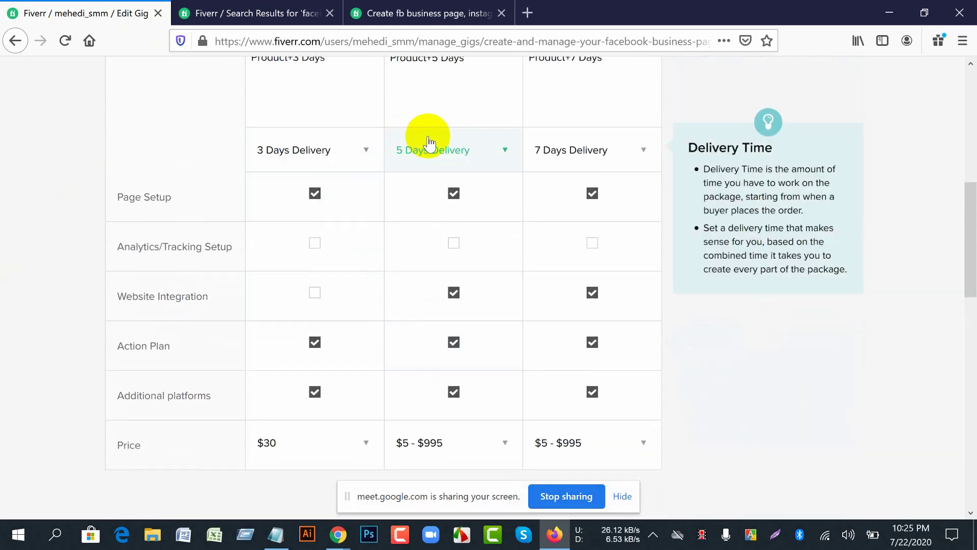
{"action": "scroll", "coordinate": [458, 292], "scroll_direction": "down", "scroll_amount": 2}
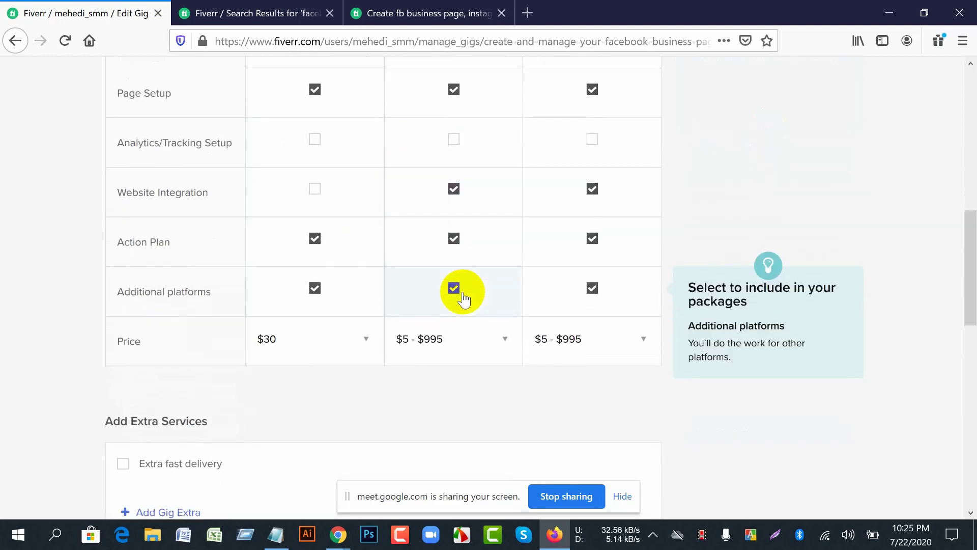
{"action": "scroll", "coordinate": [409, 131], "scroll_direction": "up", "scroll_amount": 2}
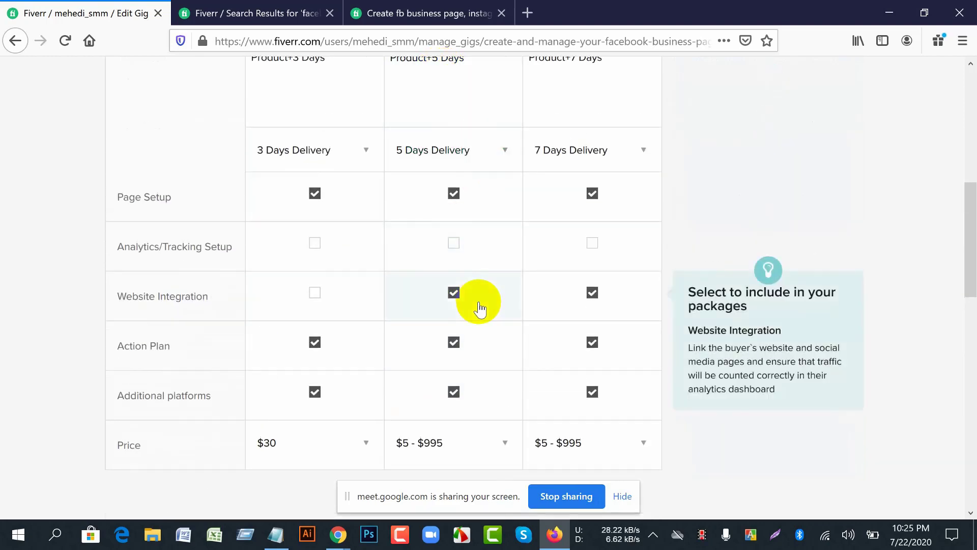
{"action": "scroll", "coordinate": [476, 306], "scroll_direction": "down", "scroll_amount": 2}
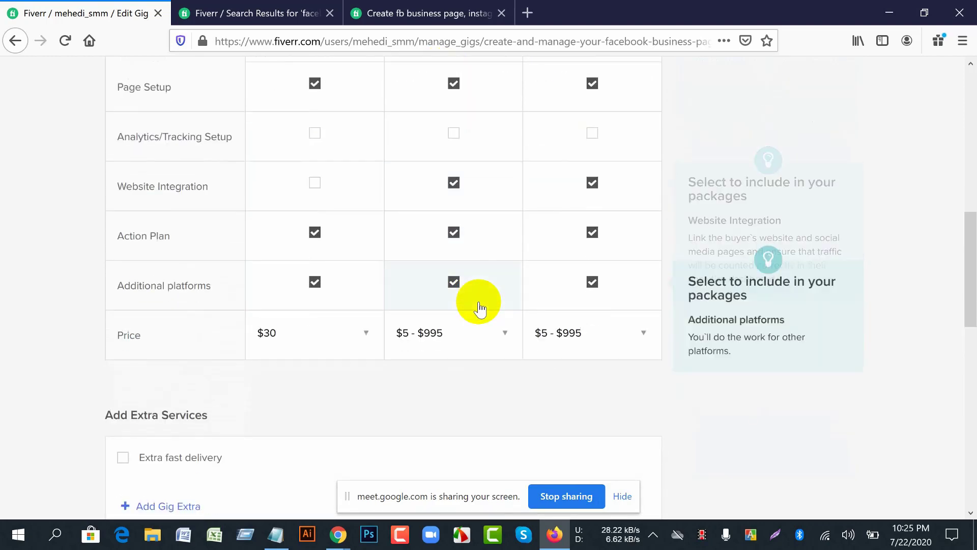
{"action": "left_click", "coordinate": [503, 339]}
{"action": "scroll", "coordinate": [466, 388], "scroll_direction": "down", "scroll_amount": 4}
{"action": "scroll", "coordinate": [459, 391], "scroll_direction": "down", "scroll_amount": 5}
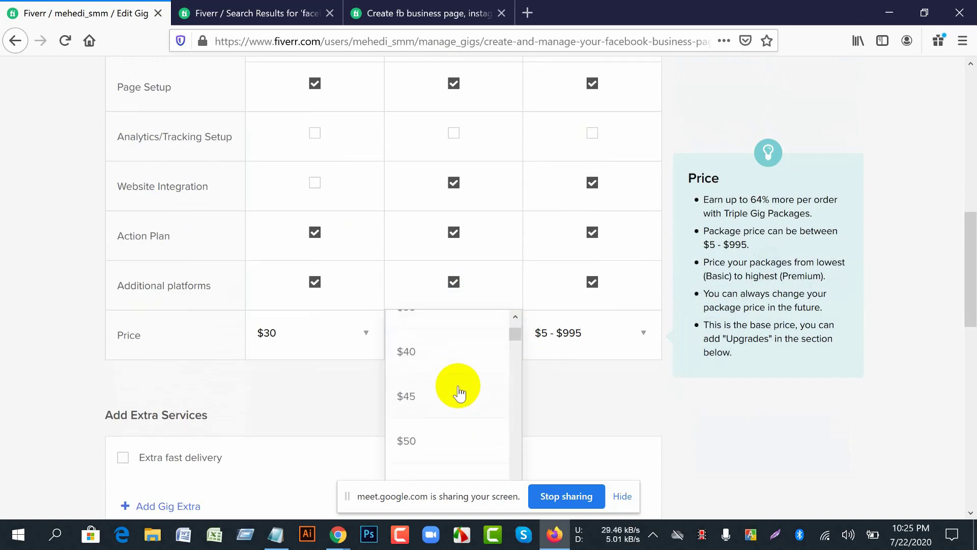
{"action": "scroll", "coordinate": [459, 392], "scroll_direction": "down", "scroll_amount": 2}
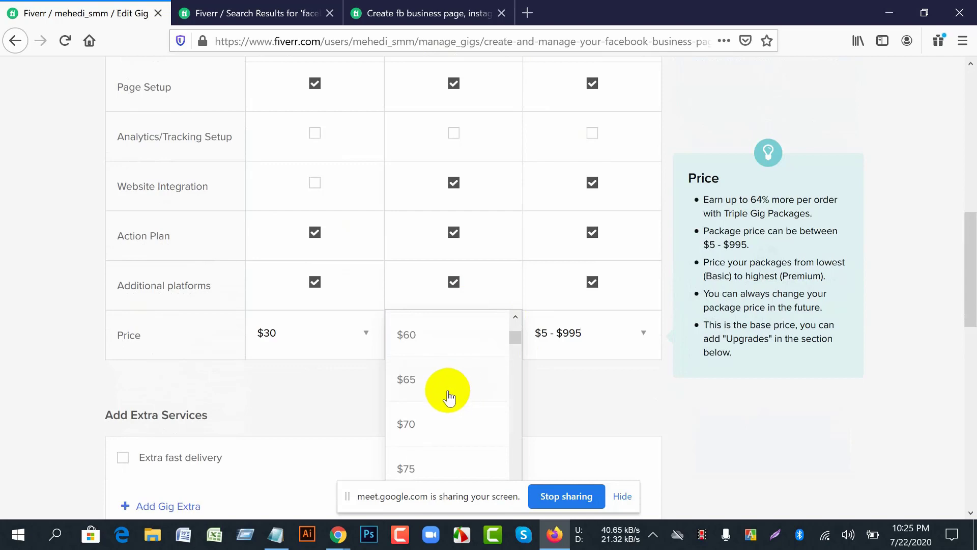
{"action": "scroll", "coordinate": [436, 429], "scroll_direction": "down", "scroll_amount": 2}
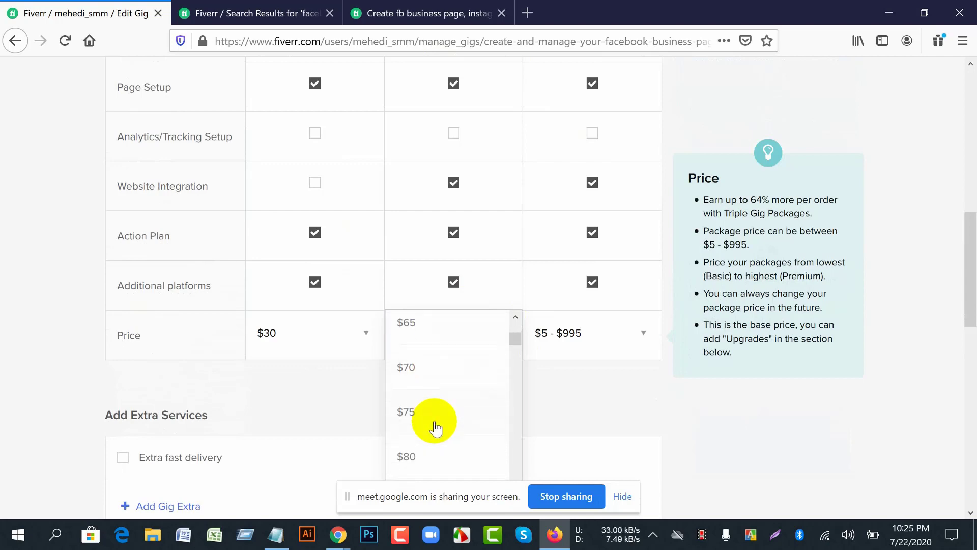
{"action": "left_click", "coordinate": [425, 415]}
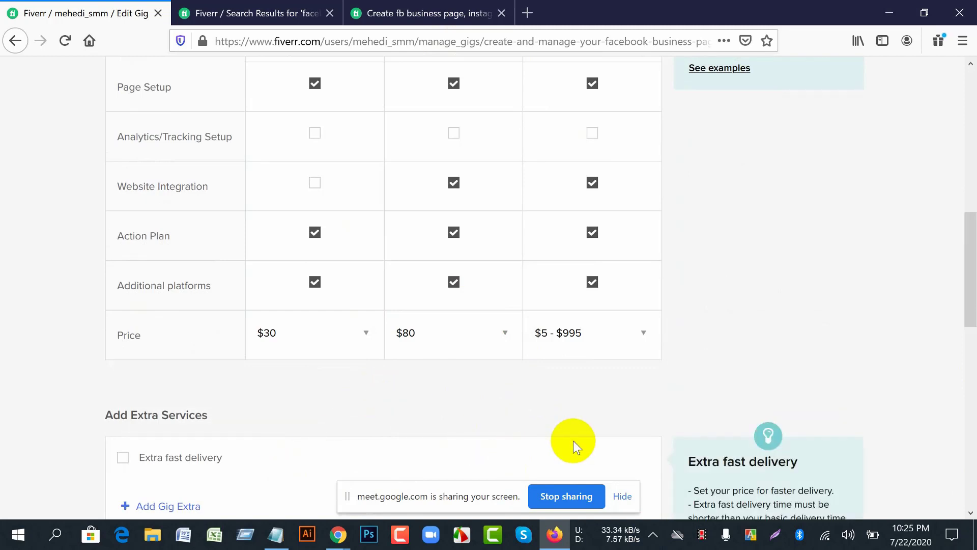
Set the Premium package price to $120
{"action": "left_click", "coordinate": [644, 336]}
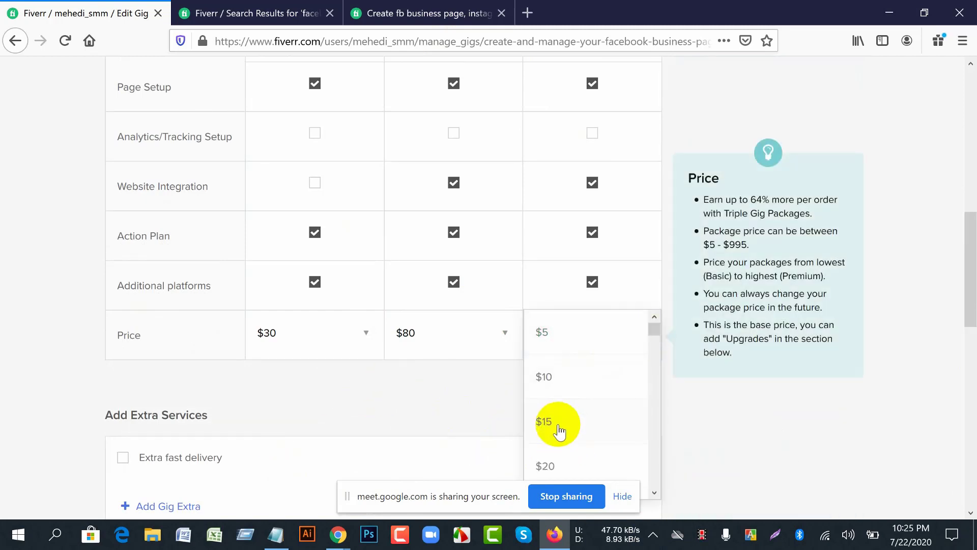
{"action": "scroll", "coordinate": [556, 422], "scroll_direction": "down", "scroll_amount": 7}
{"action": "scroll", "coordinate": [560, 431], "scroll_direction": "down", "scroll_amount": 4}
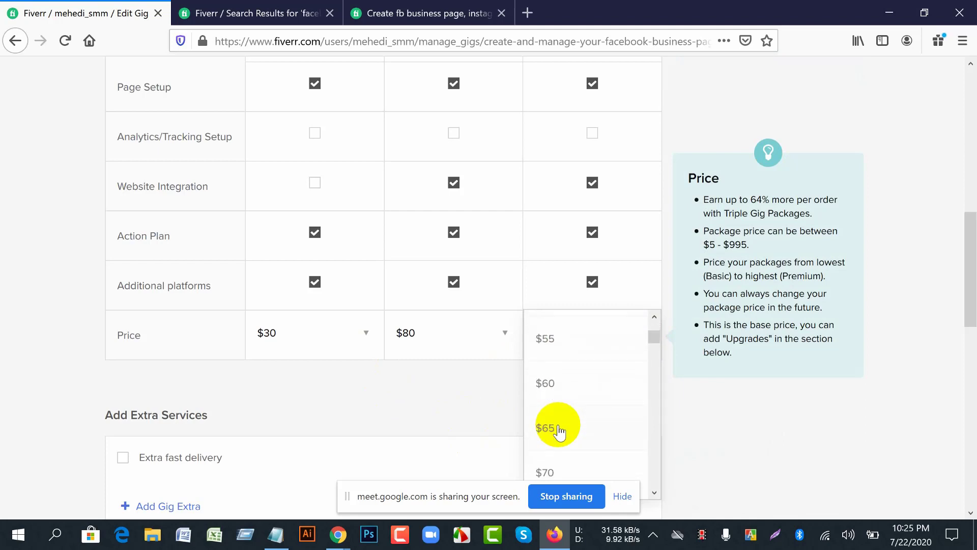
{"action": "scroll", "coordinate": [560, 432], "scroll_direction": "down", "scroll_amount": 5}
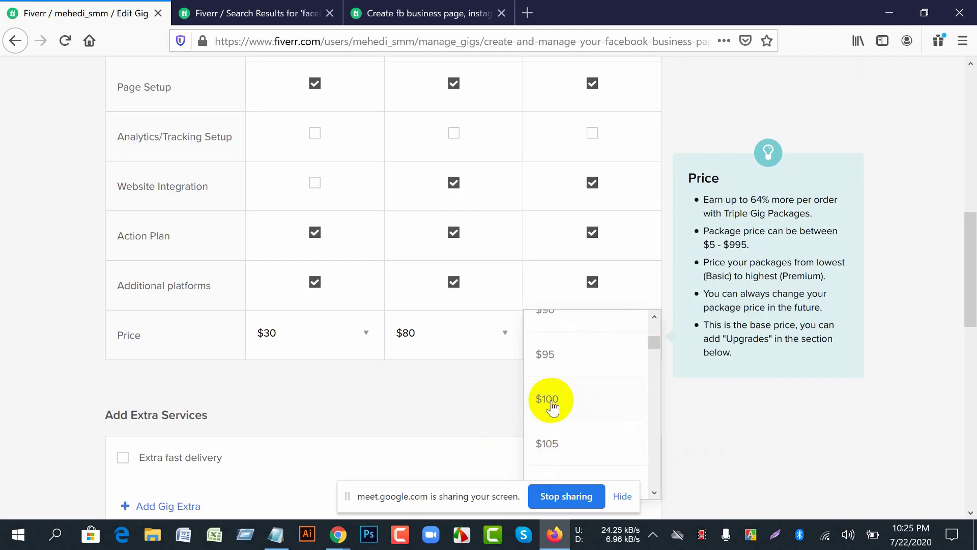
{"action": "scroll", "coordinate": [572, 421], "scroll_direction": "down", "scroll_amount": 1}
{"action": "scroll", "coordinate": [572, 421], "scroll_direction": "down", "scroll_amount": 4}
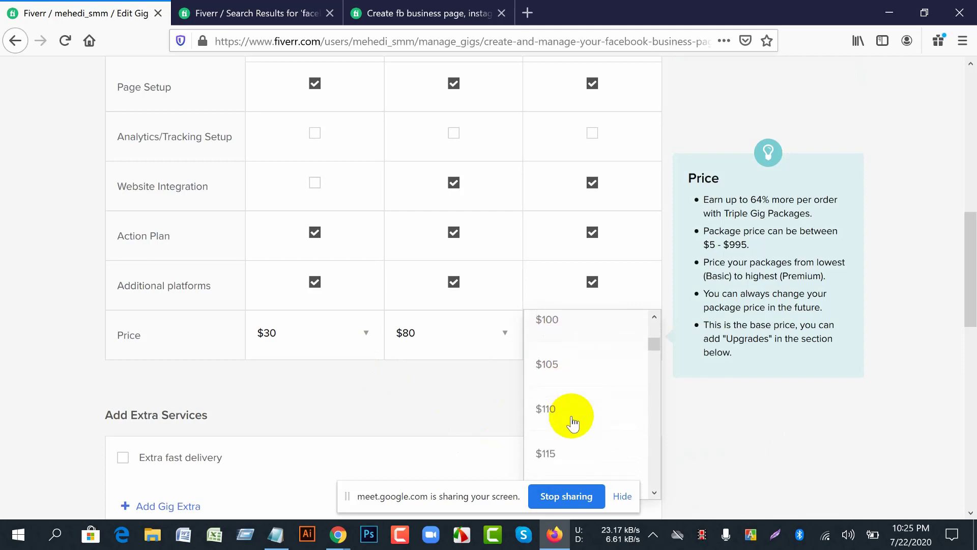
{"action": "left_click", "coordinate": [547, 383]}
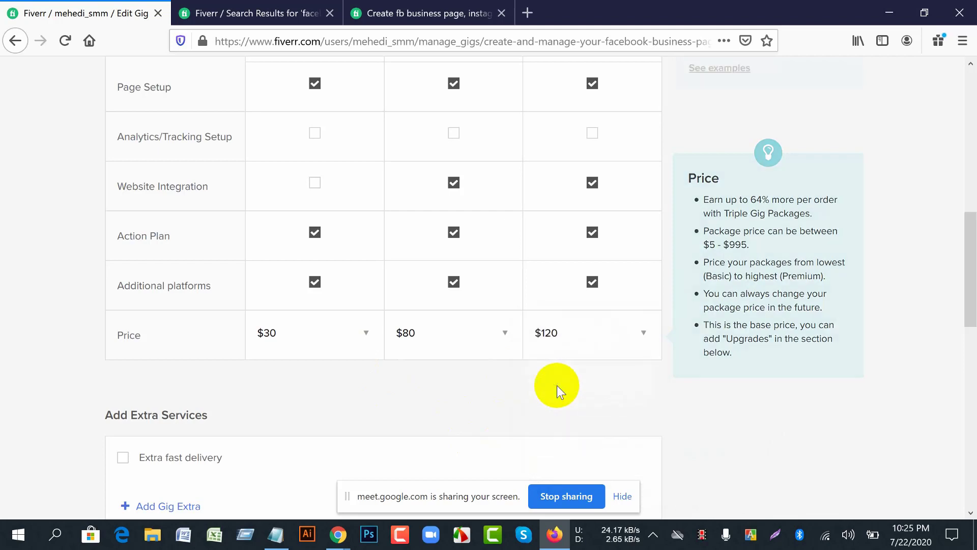
Review the package table's descriptions, delivery times, included services and prices, down to the Add Extra Services section
{"action": "scroll", "coordinate": [433, 407], "scroll_direction": "up", "scroll_amount": 5}
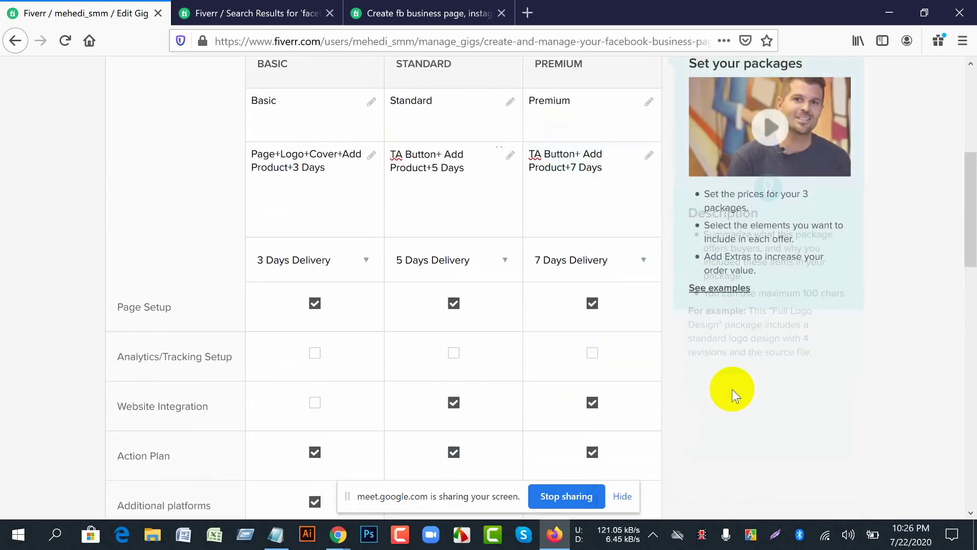
{"action": "scroll", "coordinate": [731, 389], "scroll_direction": "down", "scroll_amount": 5}
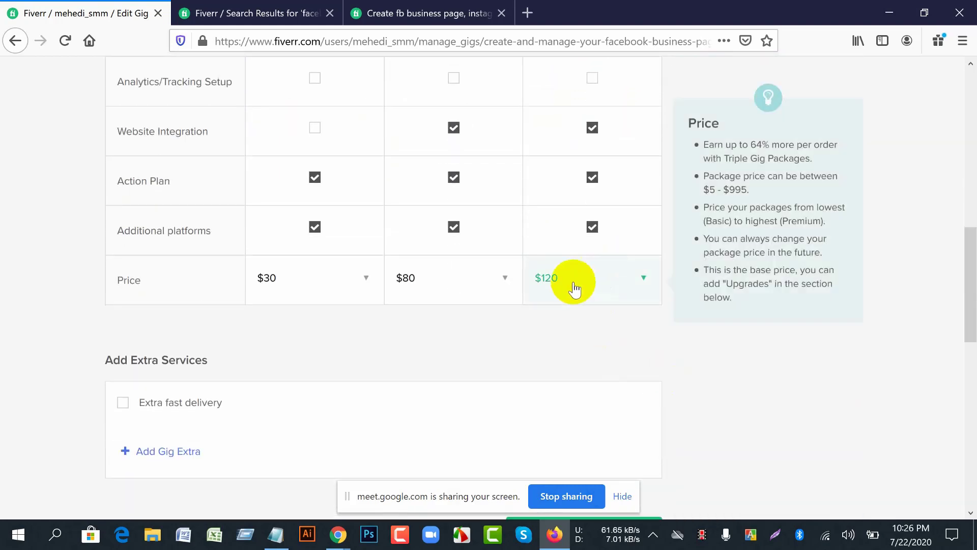
{"action": "scroll", "coordinate": [367, 359], "scroll_direction": "down", "scroll_amount": 2}
{"action": "scroll", "coordinate": [305, 349], "scroll_direction": "up", "scroll_amount": 2}
{"action": "scroll", "coordinate": [366, 367], "scroll_direction": "up", "scroll_amount": 2}
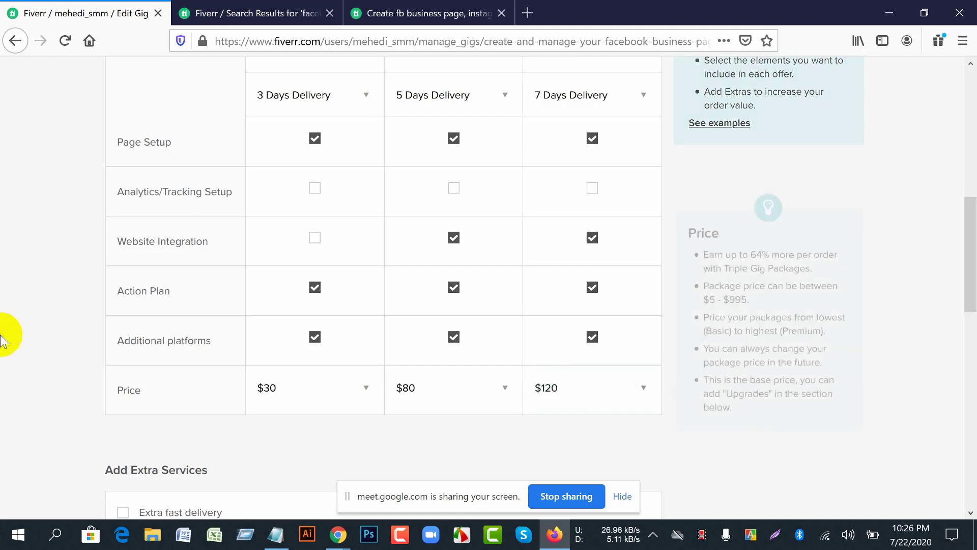
{"action": "scroll", "coordinate": [45, 407], "scroll_direction": "down", "scroll_amount": 3}
{"action": "scroll", "coordinate": [45, 403], "scroll_direction": "down", "scroll_amount": 1}
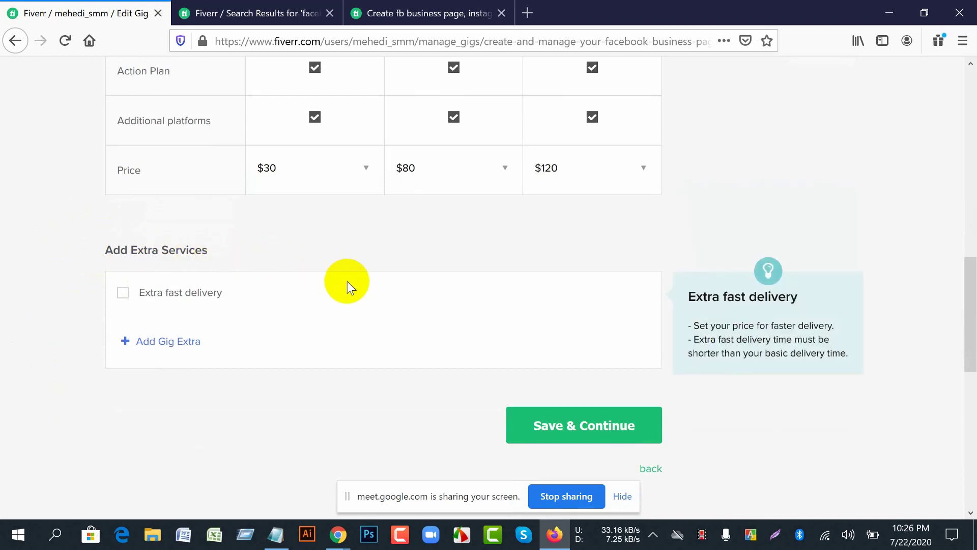
{"action": "scroll", "coordinate": [252, 394], "scroll_direction": "up", "scroll_amount": 1}
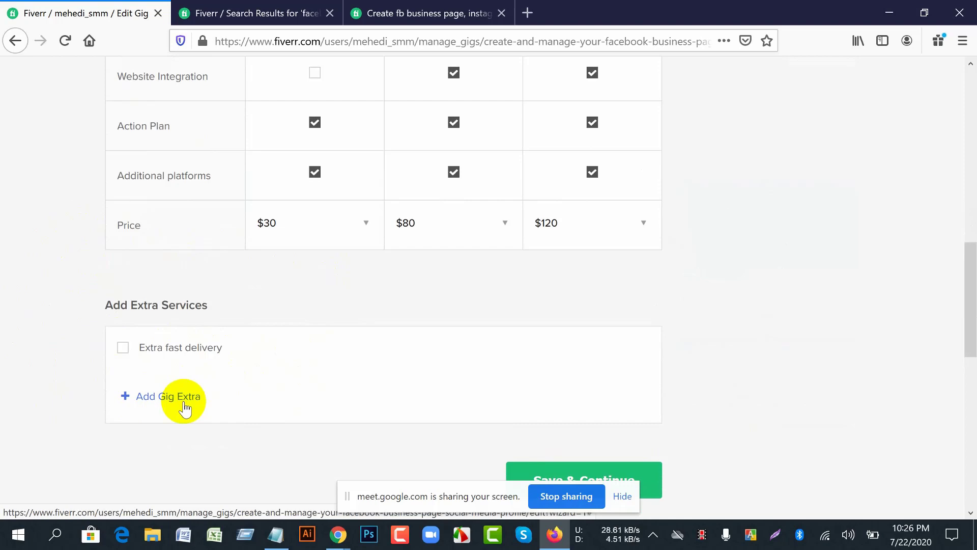
Enable Extra fast delivery and offer Basic in 1 day for an extra $10
{"action": "left_click", "coordinate": [123, 349]}
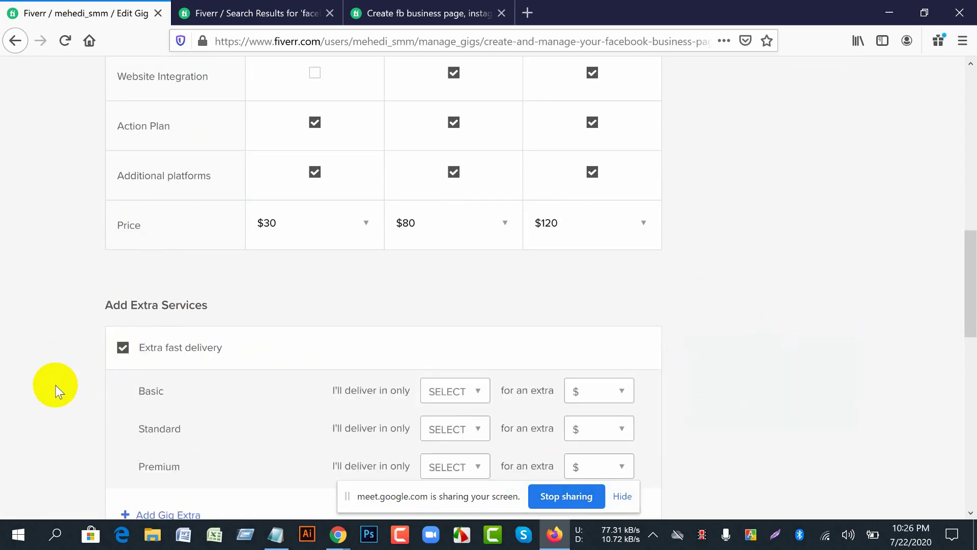
{"action": "scroll", "coordinate": [56, 385], "scroll_direction": "up", "scroll_amount": 3}
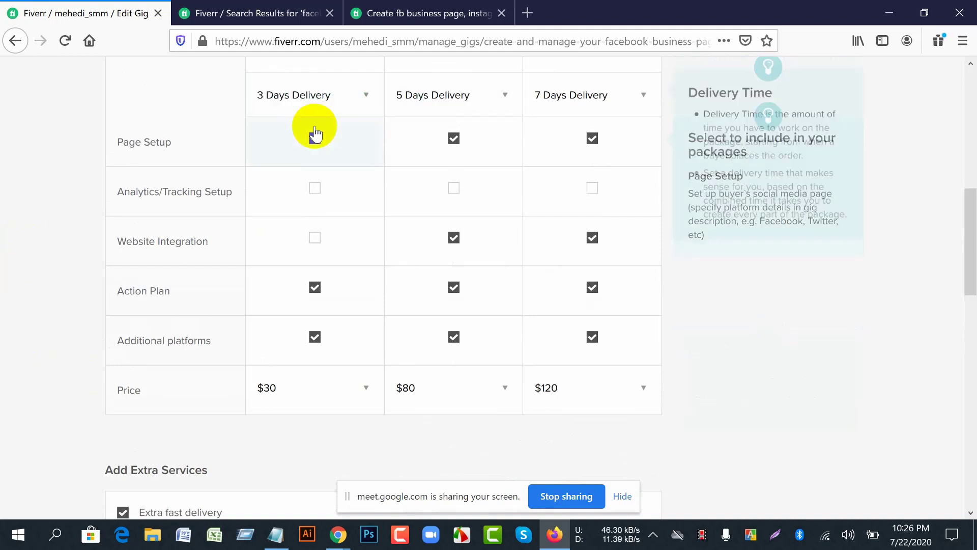
{"action": "scroll", "coordinate": [29, 365], "scroll_direction": "down", "scroll_amount": 2}
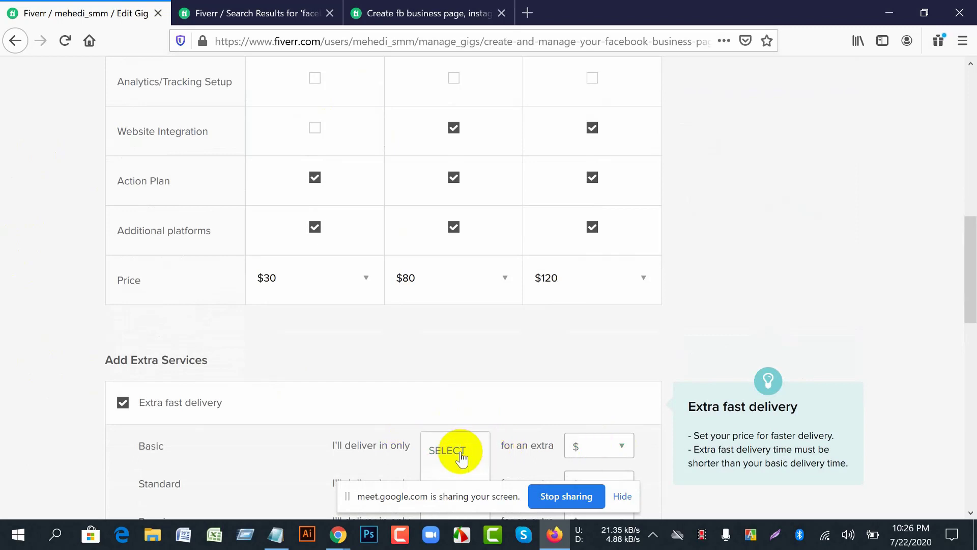
{"action": "scroll", "coordinate": [356, 402], "scroll_direction": "down", "scroll_amount": 1}
{"action": "left_click", "coordinate": [436, 392]}
{"action": "left_click", "coordinate": [443, 432]}
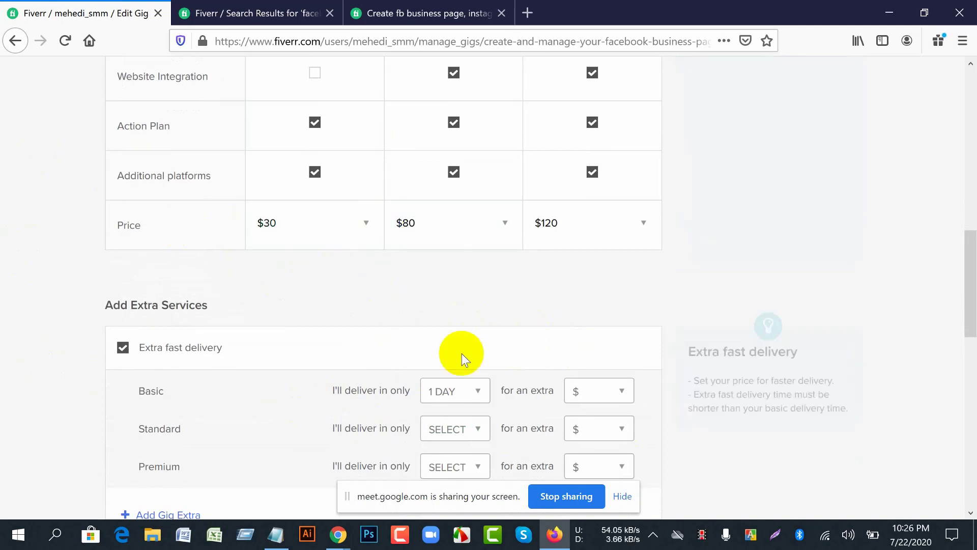
{"action": "left_click", "coordinate": [621, 392]}
{"action": "left_click", "coordinate": [580, 466]}
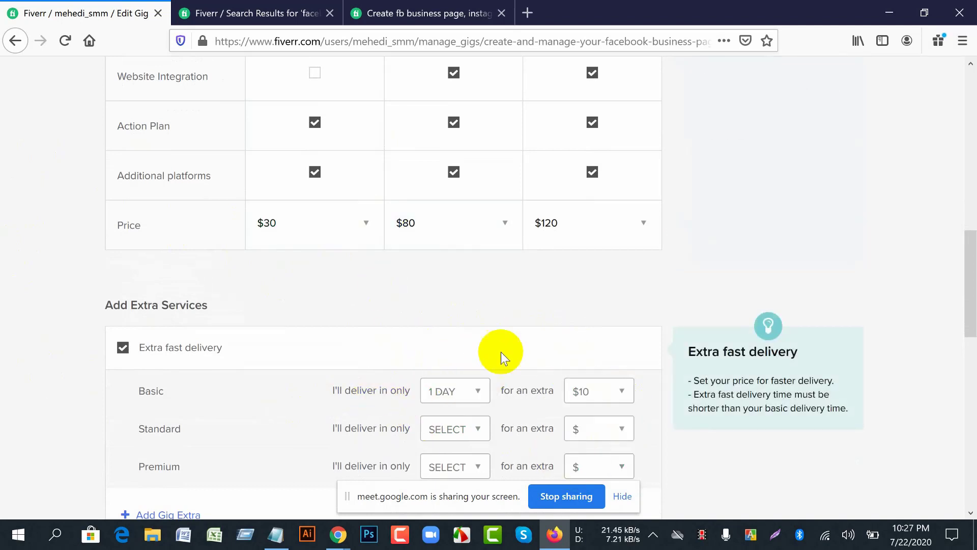
Offer extra fast delivery of the Standard package in 3 days for an extra $20
{"action": "scroll", "coordinate": [86, 403], "scroll_direction": "down", "scroll_amount": 2}
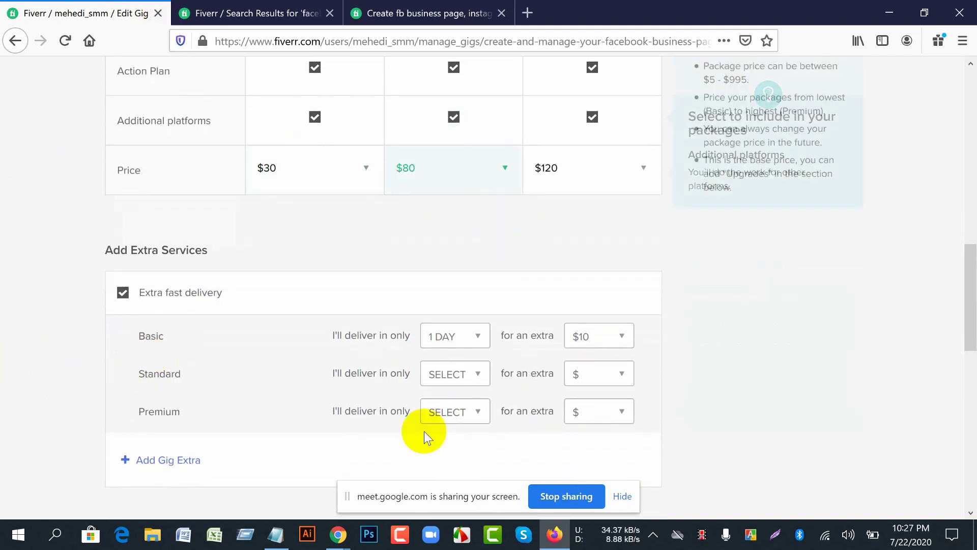
{"action": "left_click", "coordinate": [479, 377]}
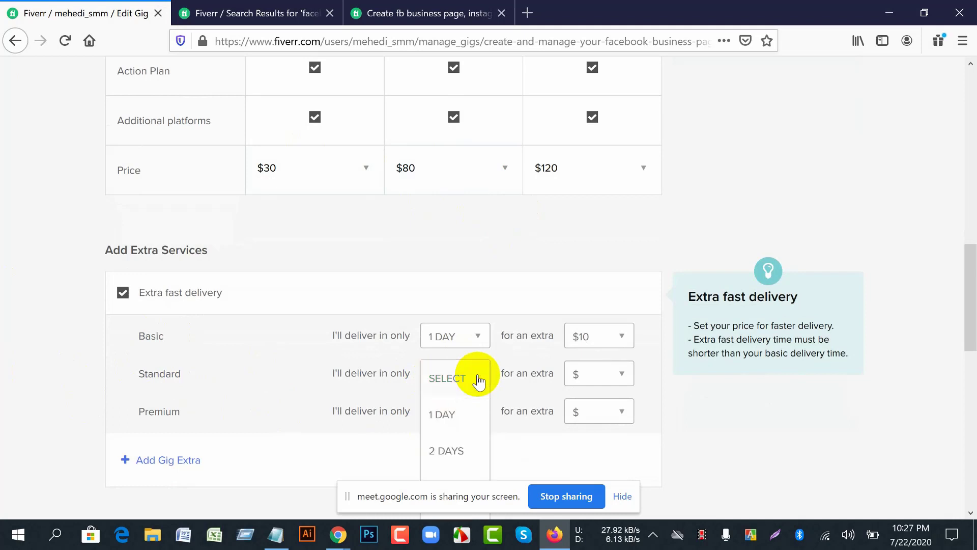
{"action": "scroll", "coordinate": [443, 452], "scroll_direction": "down", "scroll_amount": 2}
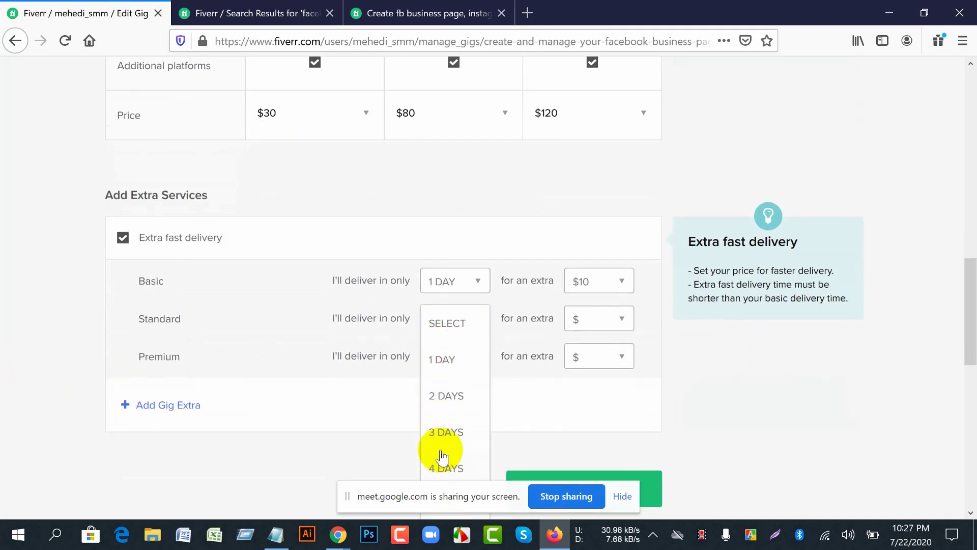
{"action": "left_click", "coordinate": [439, 432]}
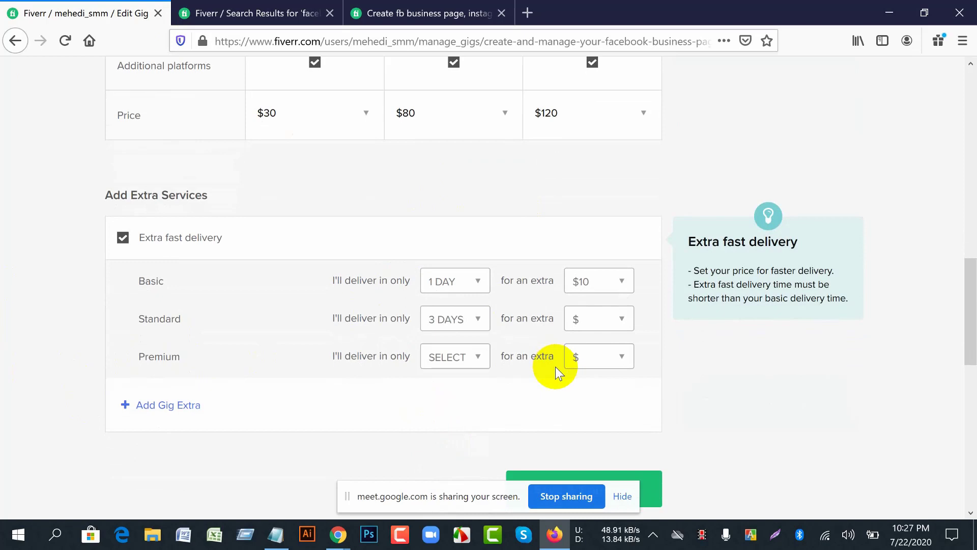
{"action": "left_click", "coordinate": [620, 322]}
{"action": "left_click", "coordinate": [585, 422]}
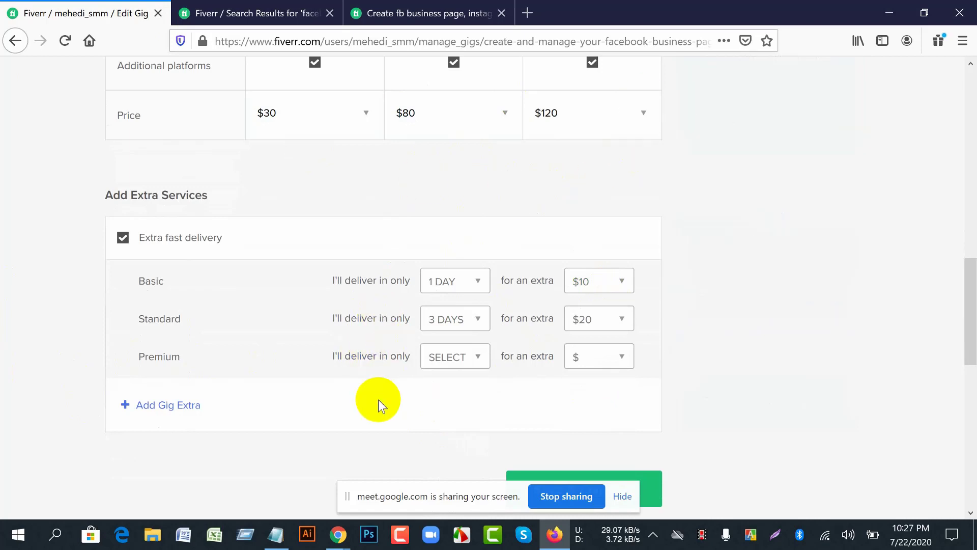
Offer extra fast delivery of the Premium package in 5 days for an extra $30
{"action": "left_click", "coordinate": [481, 364]}
{"action": "scroll", "coordinate": [444, 453], "scroll_direction": "down", "scroll_amount": 2}
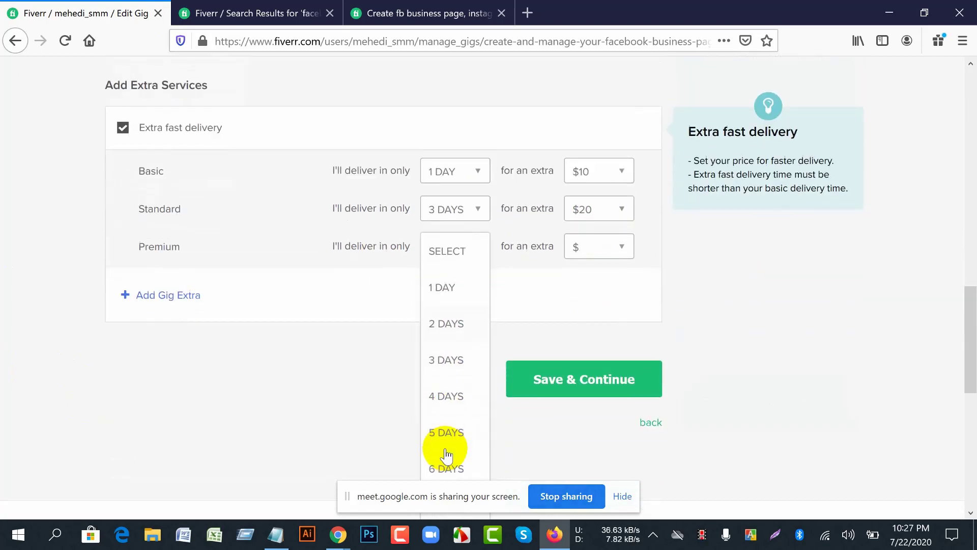
{"action": "left_click", "coordinate": [441, 436]}
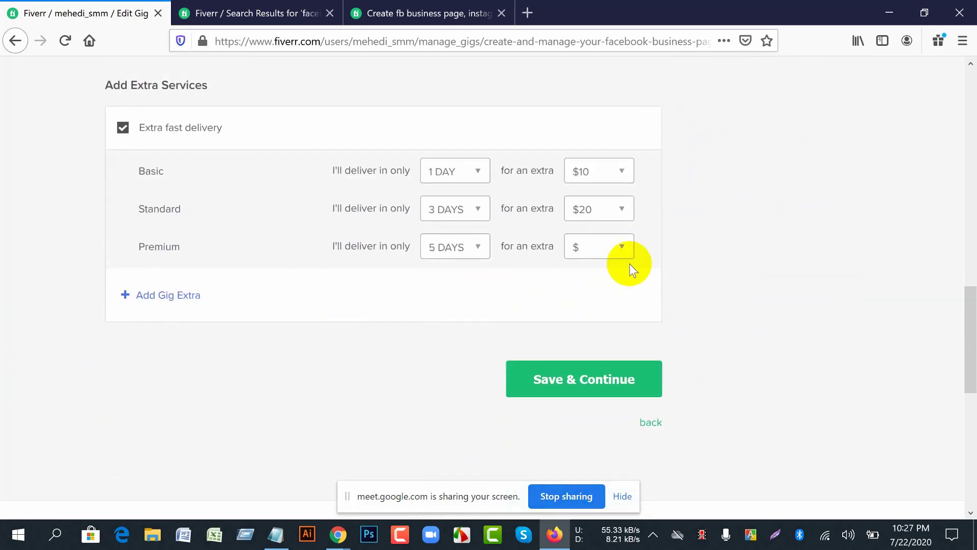
{"action": "left_click", "coordinate": [623, 247]}
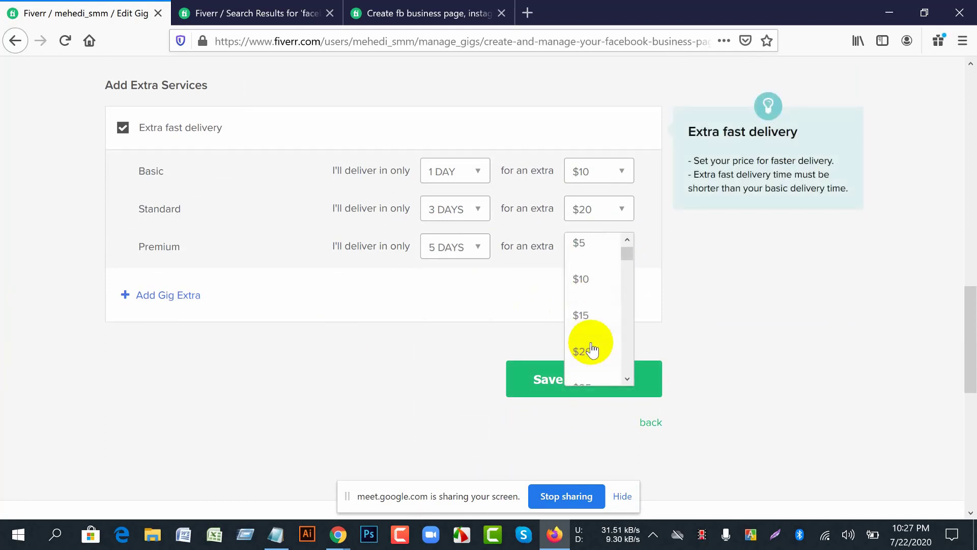
{"action": "scroll", "coordinate": [592, 349], "scroll_direction": "down", "scroll_amount": 2}
{"action": "left_click", "coordinate": [590, 329]}
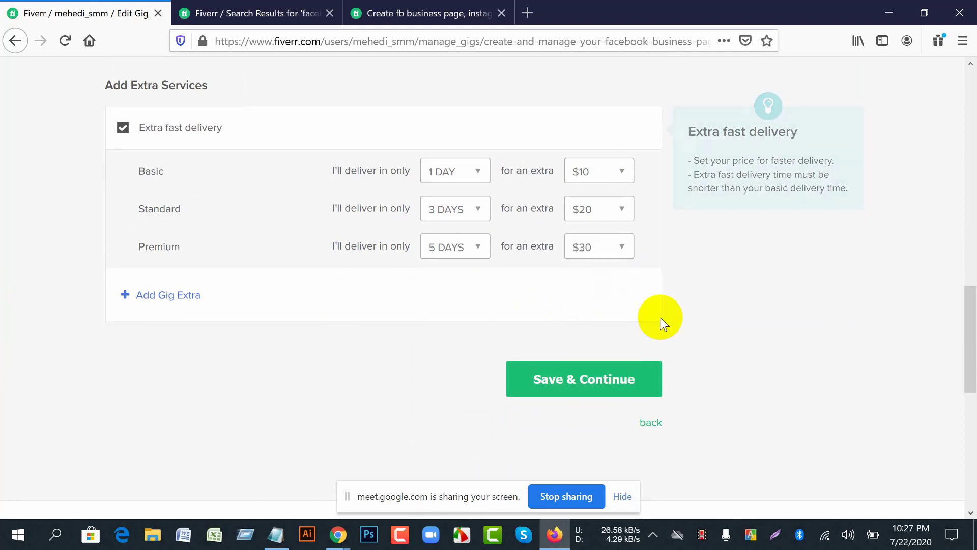
Add a custom gig extra below the extra fast delivery options and enter "Facebook Schedule Po" as its title
{"action": "scroll", "coordinate": [718, 399], "scroll_direction": "up", "scroll_amount": 3}
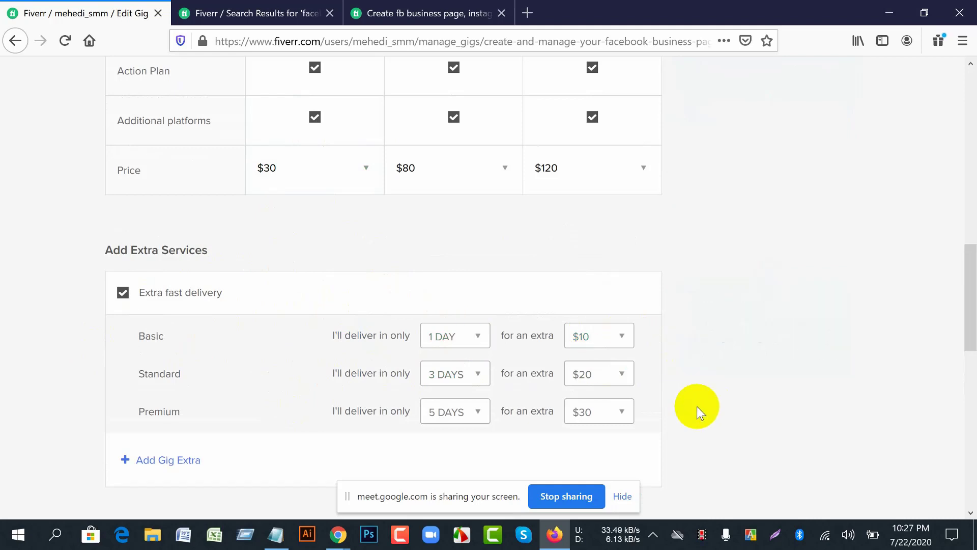
{"action": "scroll", "coordinate": [697, 406], "scroll_direction": "down", "scroll_amount": 1}
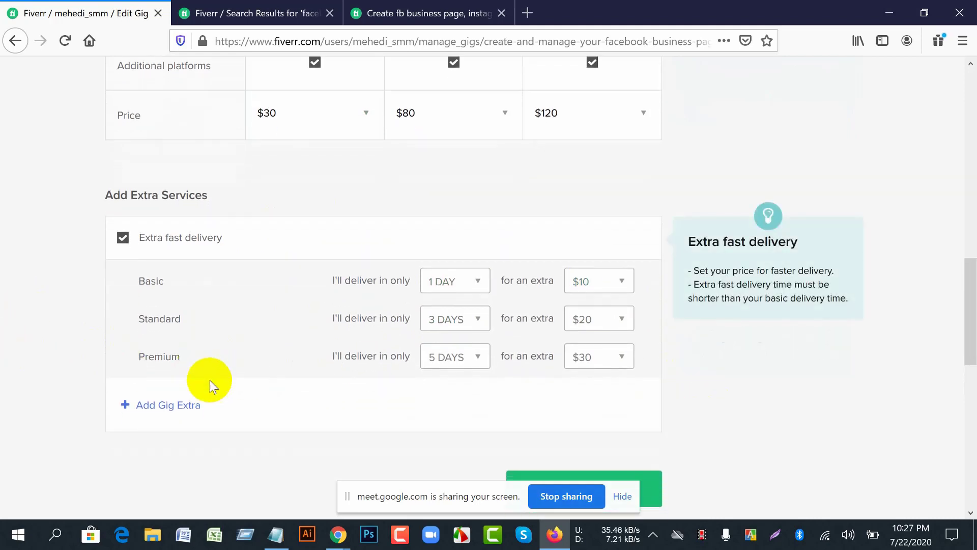
{"action": "scroll", "coordinate": [266, 413], "scroll_direction": "down", "scroll_amount": 2}
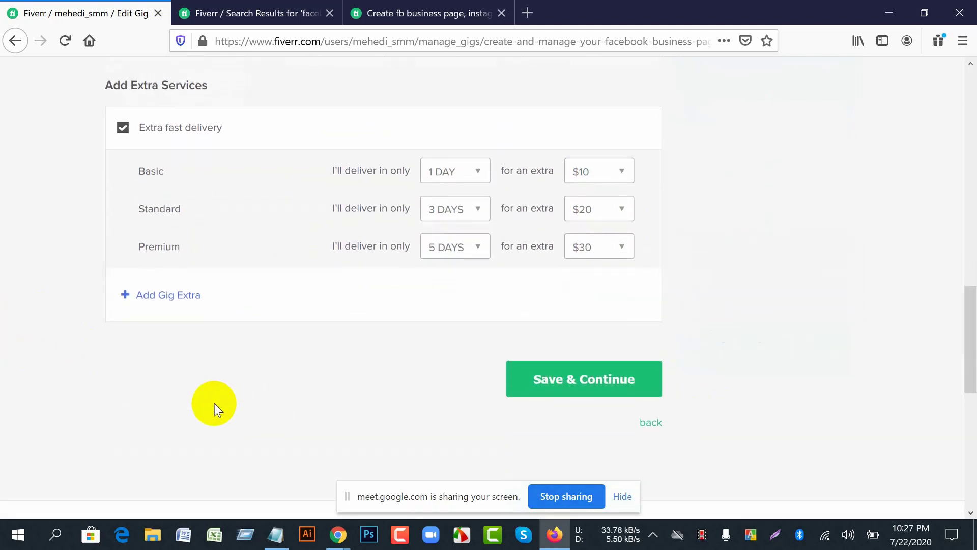
{"action": "left_click", "coordinate": [166, 306]}
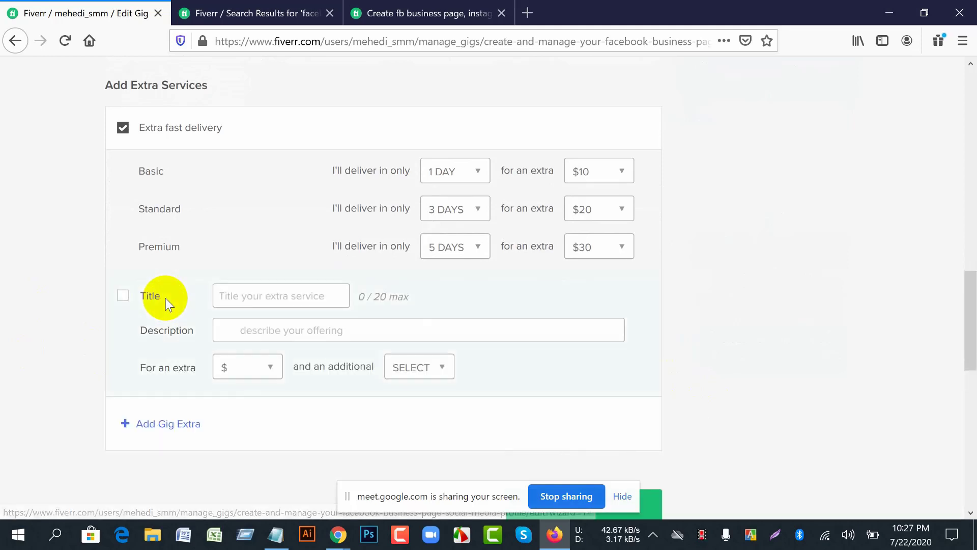
{"action": "left_click", "coordinate": [259, 296]}
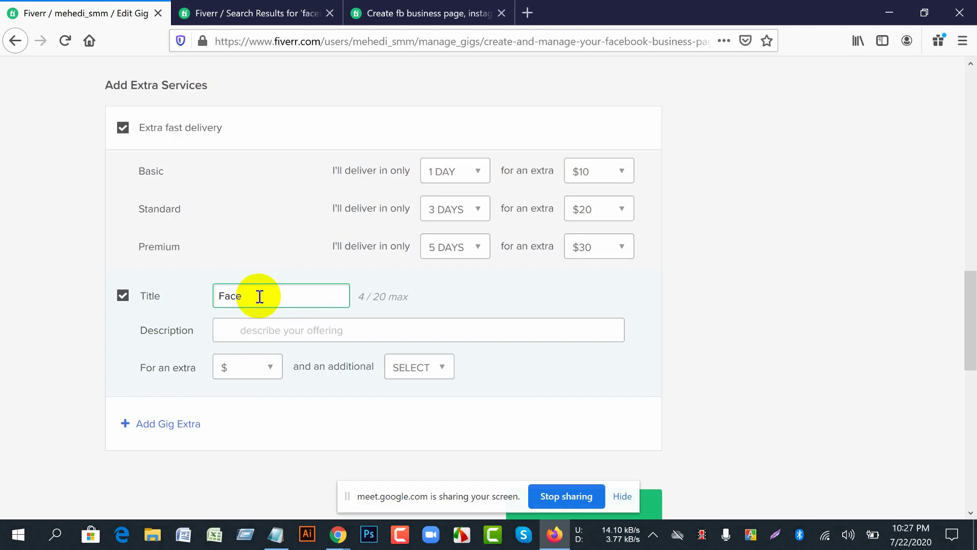
{"action": "type", "text": "ook She"}
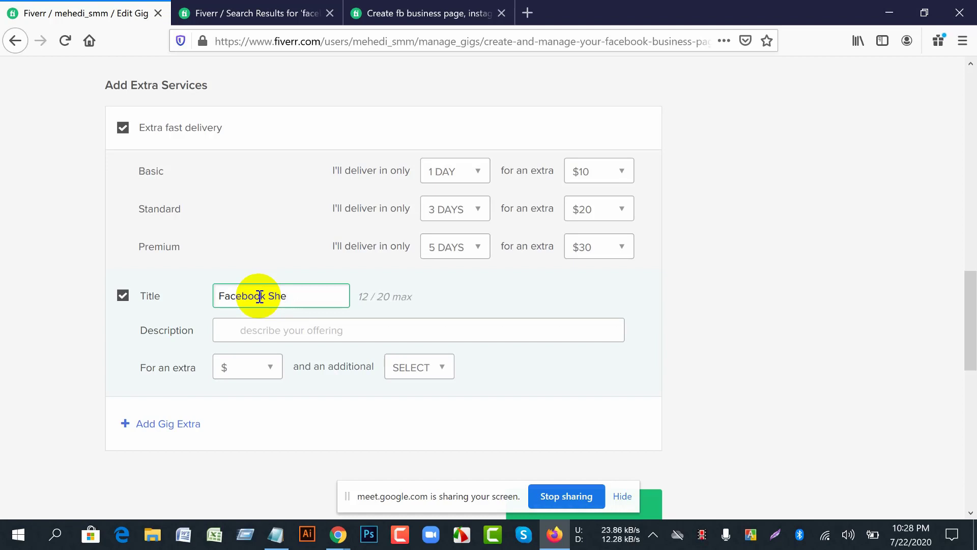
{"action": "key", "text": "BackSpace"}
{"action": "key", "text": "BackSpace"}
{"action": "type", "text": "chedule Po"}
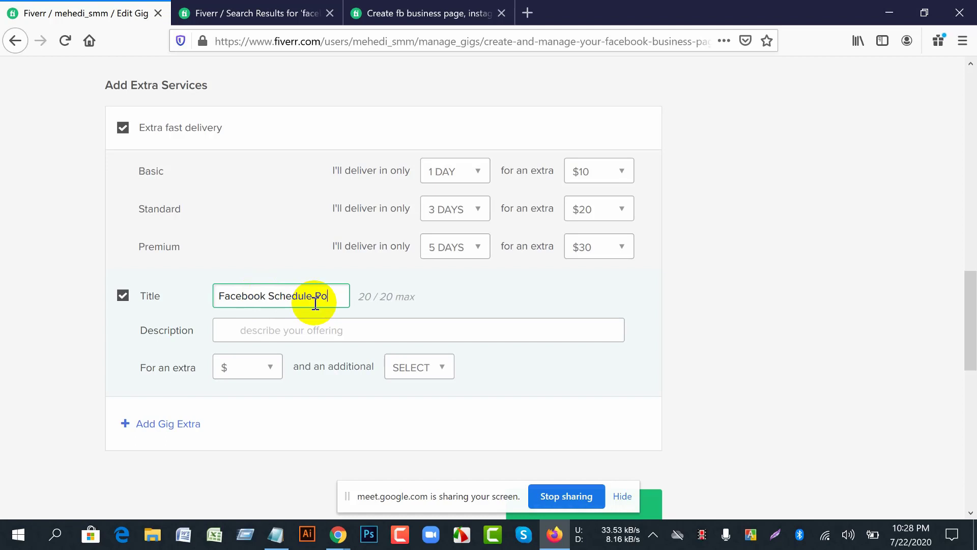
Change the gig extra's title to "Schedule Post", removing the word Facebook and completing the last word
{"action": "left_click_drag", "start_coordinate": [267, 296], "coordinate": [201, 308]}
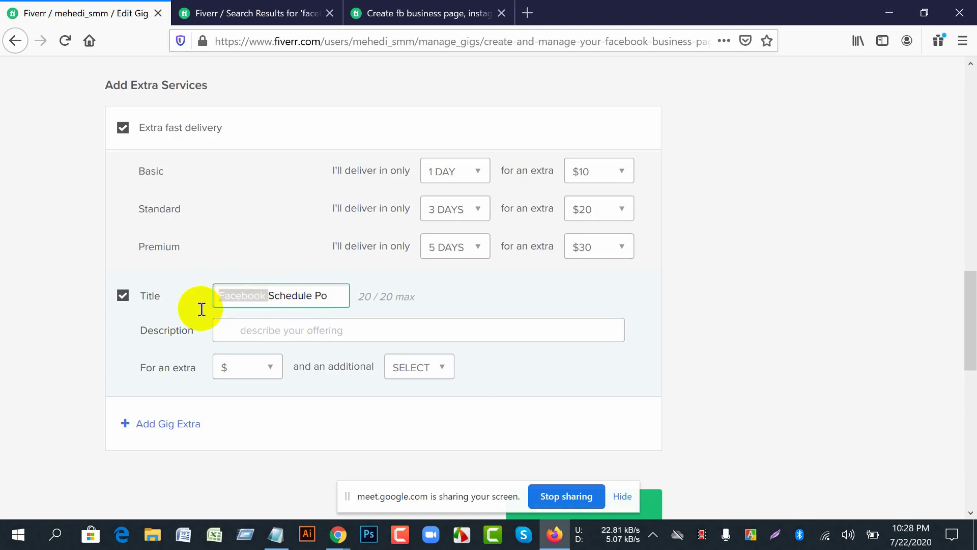
{"action": "key", "text": "BackSpace"}
{"action": "key", "text": "Right"}
{"action": "key", "text": "Right"}
{"action": "key", "text": "Right"}
{"action": "key", "text": "Right"}
{"action": "key", "text": "Right"}
{"action": "key", "text": "Right"}
{"action": "key", "text": "Right"}
{"action": "key", "text": "Right"}
{"action": "key", "text": "Right"}
{"action": "key", "text": "Right"}
{"action": "key", "text": "Right"}
{"action": "type", "text": "st"}
Describe the Schedule Post extra as "Facebook Page" and offer it for an extra $10 and an additional 2 days
{"action": "left_click", "coordinate": [293, 332]}
{"action": "type", "text": "Fa"}
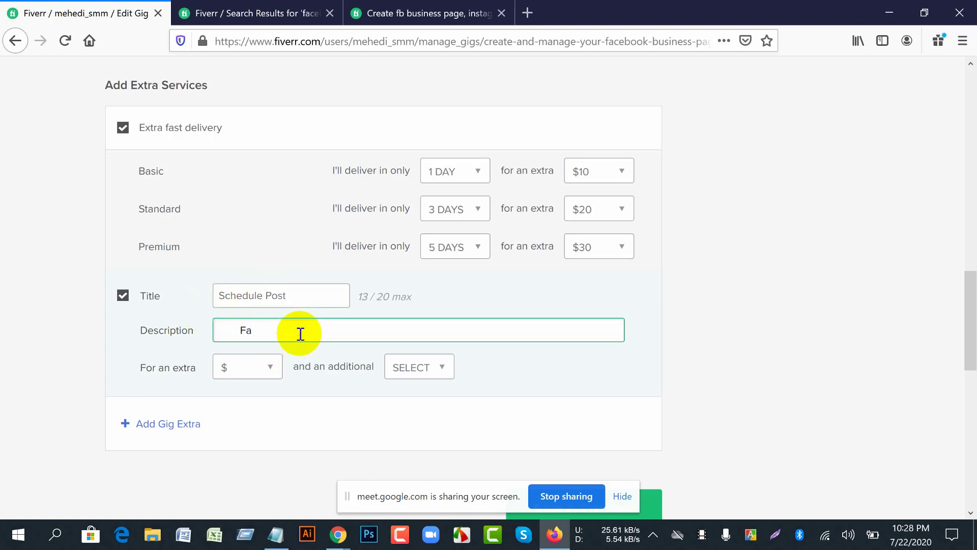
{"action": "type", "text": "cebook Page"}
{"action": "left_click", "coordinate": [275, 366]}
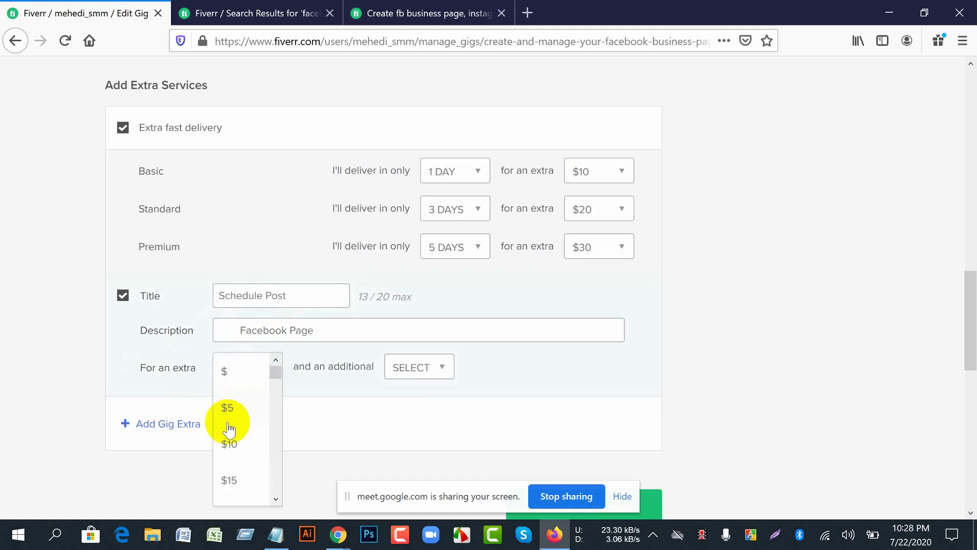
{"action": "left_click", "coordinate": [229, 445]}
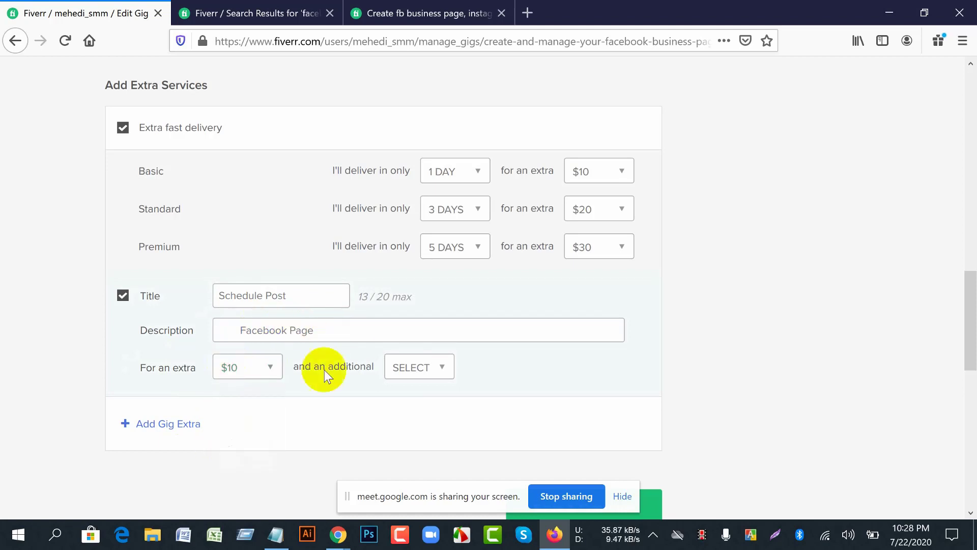
{"action": "left_click", "coordinate": [448, 367]}
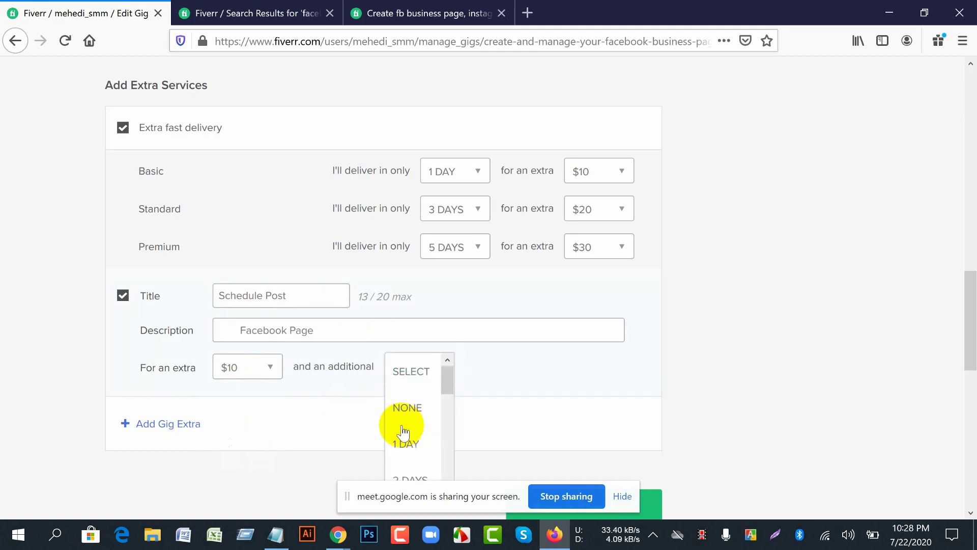
{"action": "scroll", "coordinate": [484, 420], "scroll_direction": "down", "scroll_amount": 2}
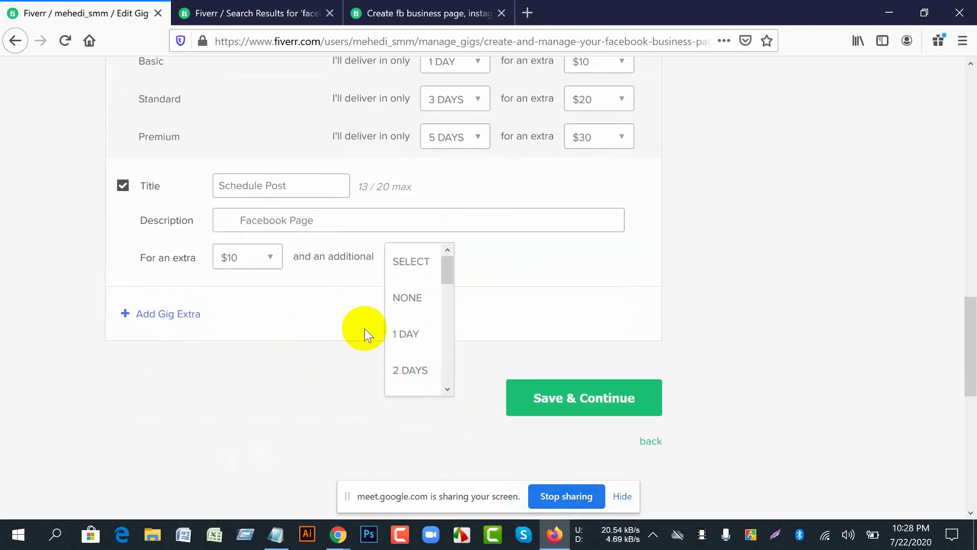
{"action": "left_click", "coordinate": [412, 371]}
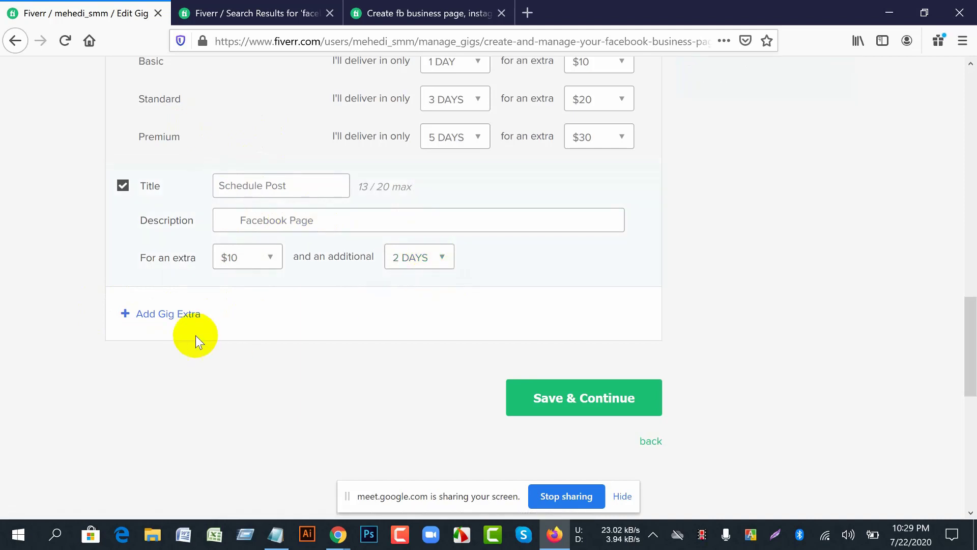
Review the extra services, package prices and package details throughout the Scope & Pricing page
{"action": "scroll", "coordinate": [184, 335], "scroll_direction": "up", "scroll_amount": 2}
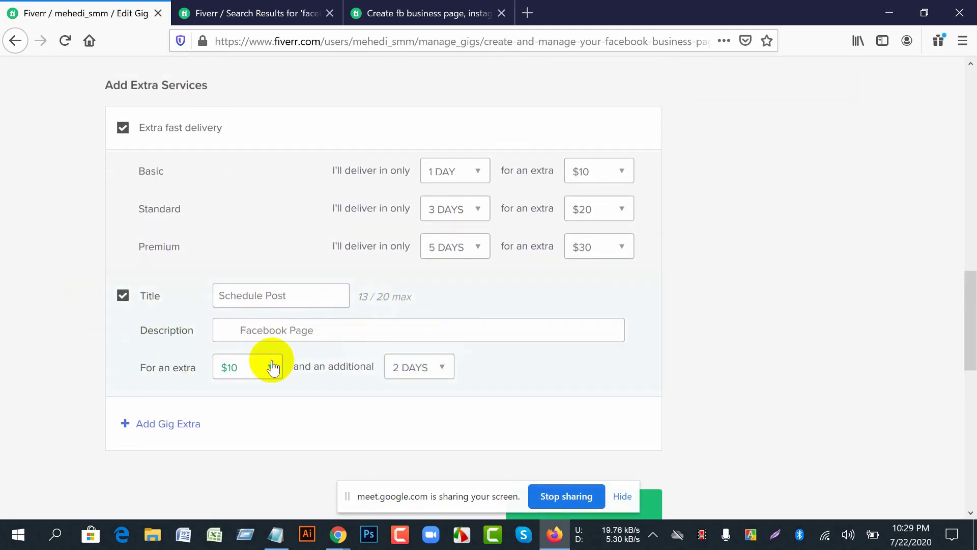
{"action": "scroll", "coordinate": [271, 364], "scroll_direction": "down", "scroll_amount": 2}
{"action": "scroll", "coordinate": [282, 362], "scroll_direction": "up", "scroll_amount": 3}
{"action": "scroll", "coordinate": [274, 351], "scroll_direction": "up", "scroll_amount": 14}
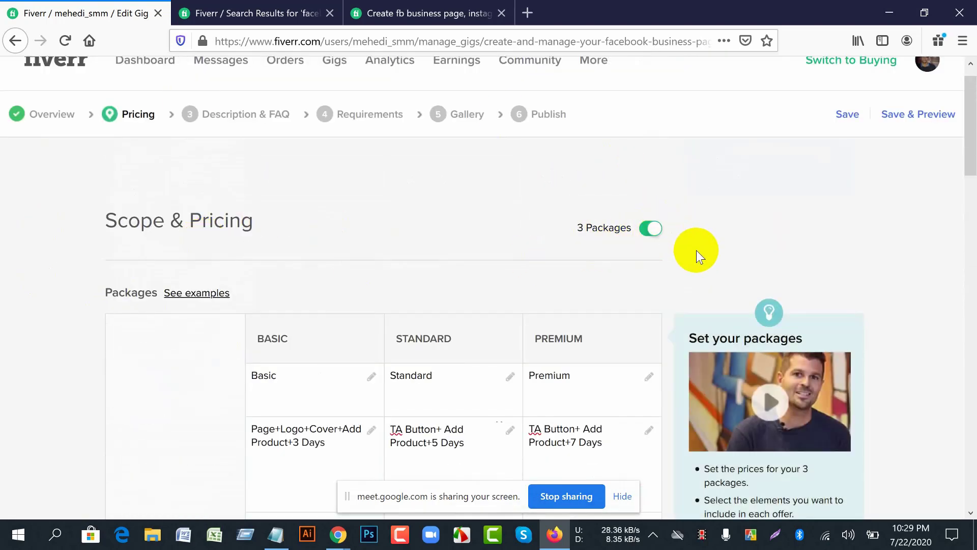
{"action": "scroll", "coordinate": [695, 253], "scroll_direction": "down", "scroll_amount": 3}
{"action": "scroll", "coordinate": [696, 253], "scroll_direction": "down", "scroll_amount": 6}
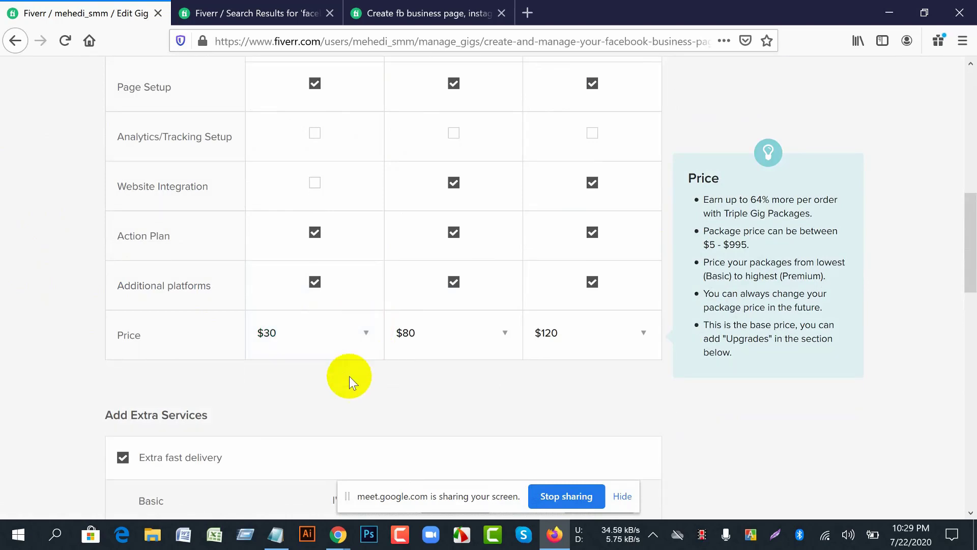
{"action": "scroll", "coordinate": [51, 323], "scroll_direction": "up", "scroll_amount": 2}
{"action": "scroll", "coordinate": [51, 323], "scroll_direction": "up", "scroll_amount": 5}
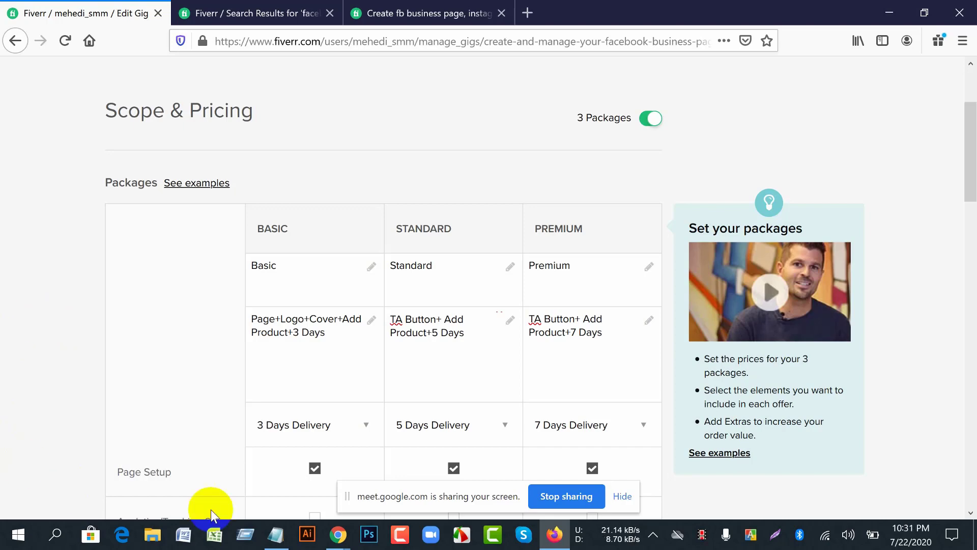
Switch to the Google Meet call in Chrome to check it, and return to the gig editor in Firefox
{"action": "mouse_move", "coordinate": [340, 544]}
{"action": "left_click", "coordinate": [283, 484]}
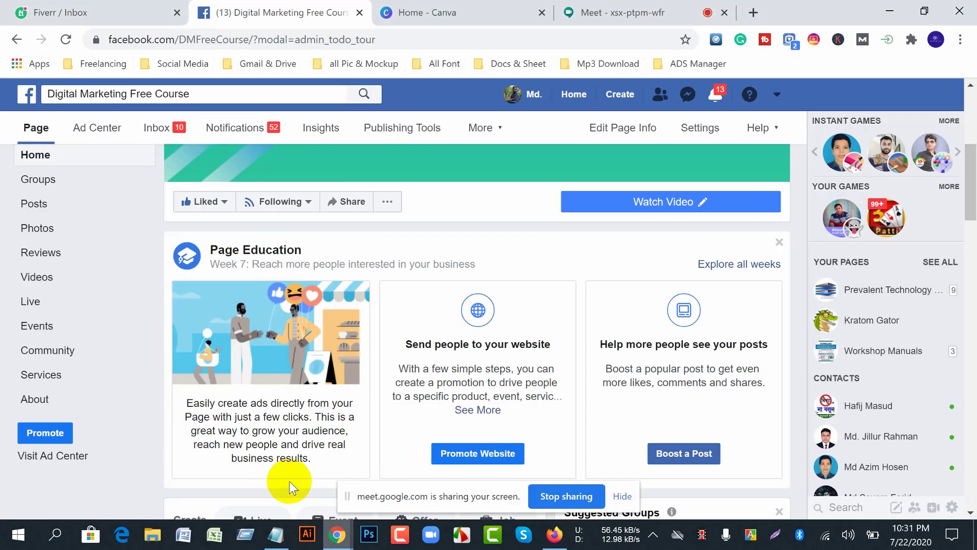
{"action": "left_click", "coordinate": [601, 20]}
{"action": "left_click", "coordinate": [615, 260]}
{"action": "left_click", "coordinate": [615, 260]}
{"action": "left_click", "coordinate": [368, 305]}
{"action": "mouse_move", "coordinate": [336, 534]}
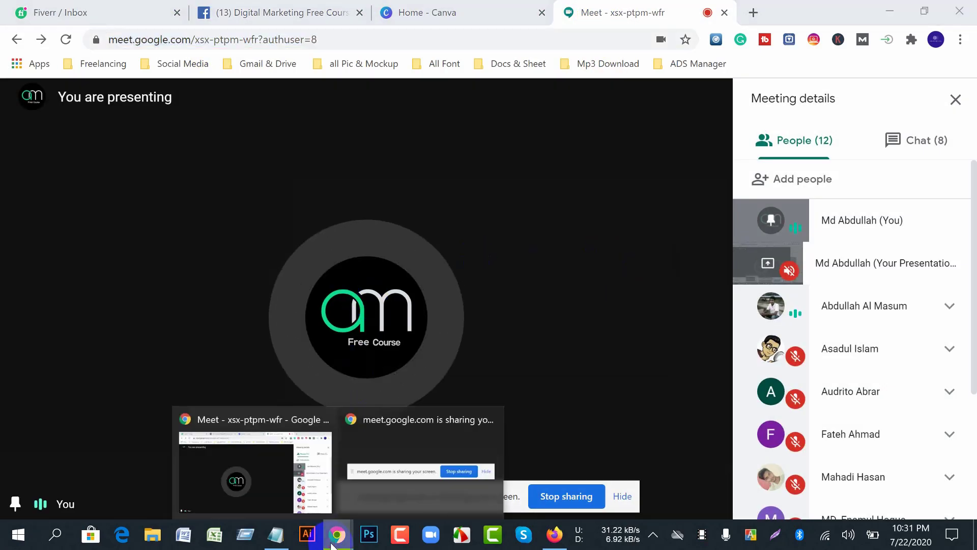
{"action": "mouse_move", "coordinate": [386, 472]}
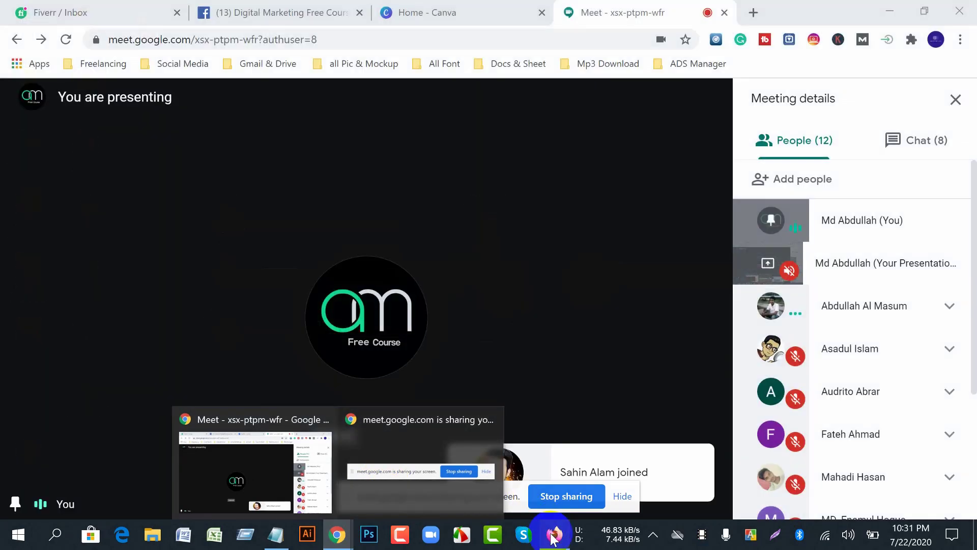
{"action": "left_click", "coordinate": [554, 534]}
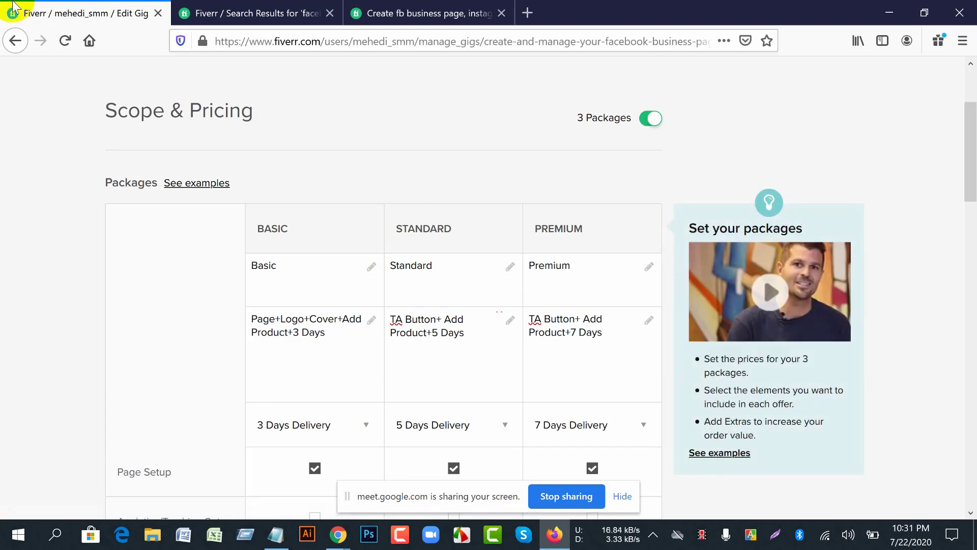
Recheck the package descriptions, included services, prices and extras in the gig's Scope & Pricing section
{"action": "scroll", "coordinate": [905, 315], "scroll_direction": "down", "scroll_amount": 1}
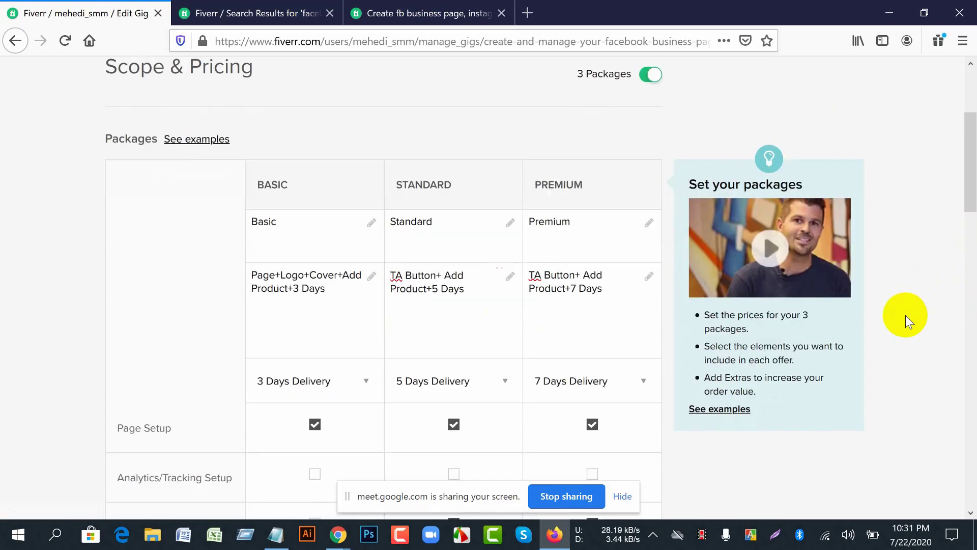
{"action": "scroll", "coordinate": [906, 316], "scroll_direction": "down", "scroll_amount": 3}
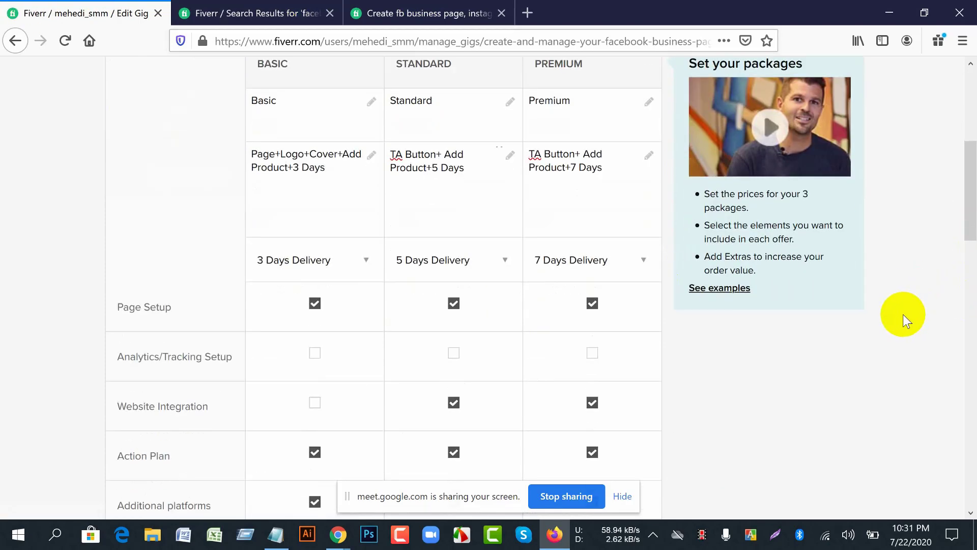
{"action": "scroll", "coordinate": [901, 318], "scroll_direction": "down", "scroll_amount": 5}
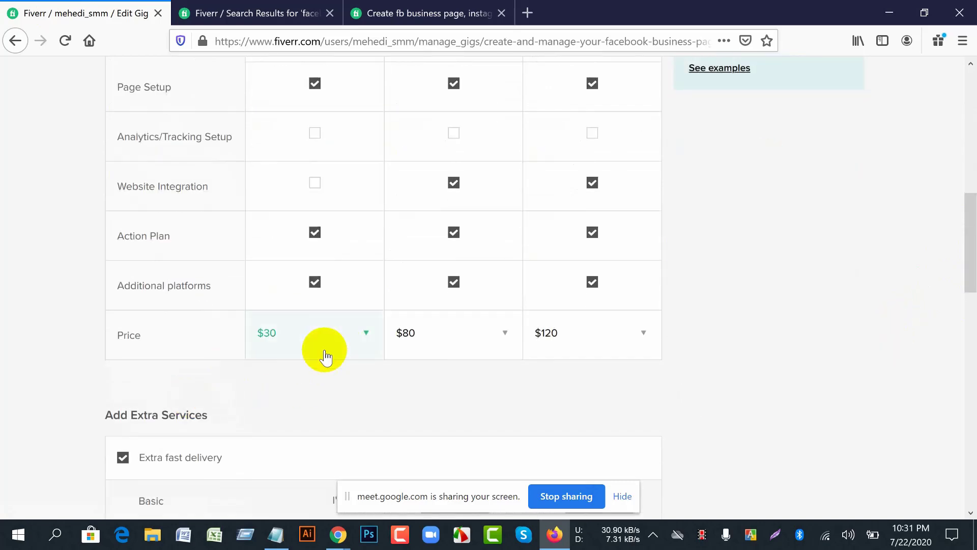
{"action": "scroll", "coordinate": [284, 404], "scroll_direction": "up", "scroll_amount": 6}
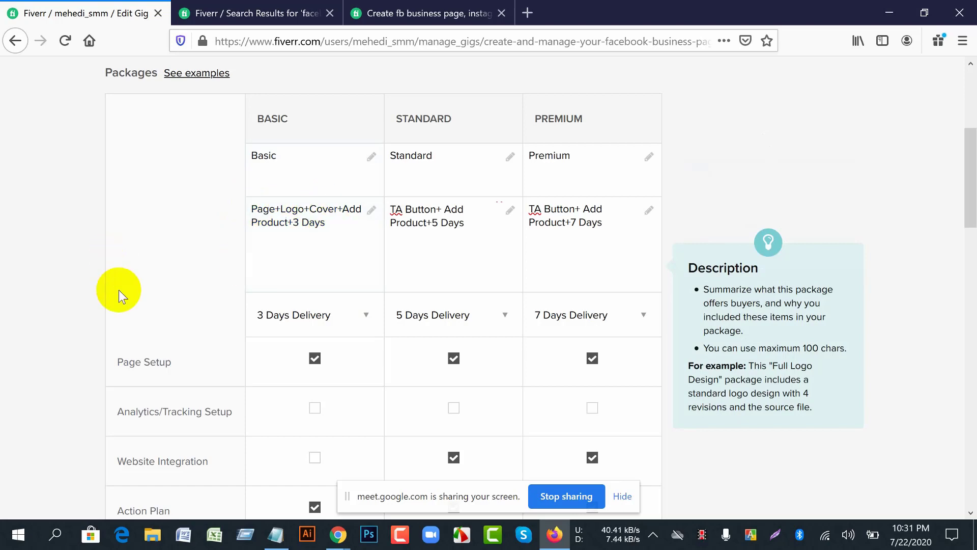
{"action": "scroll", "coordinate": [119, 287], "scroll_direction": "down", "scroll_amount": 6}
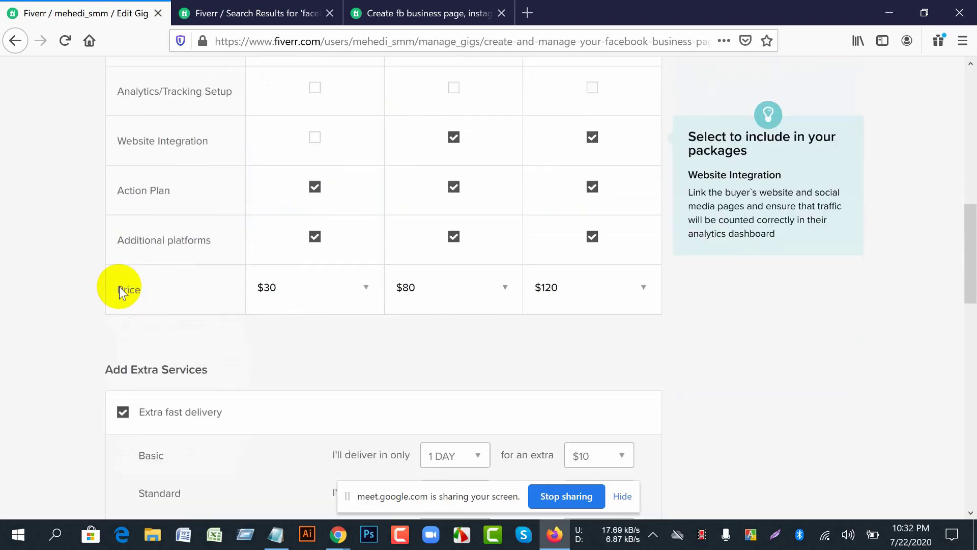
{"action": "scroll", "coordinate": [119, 286], "scroll_direction": "up", "scroll_amount": 6}
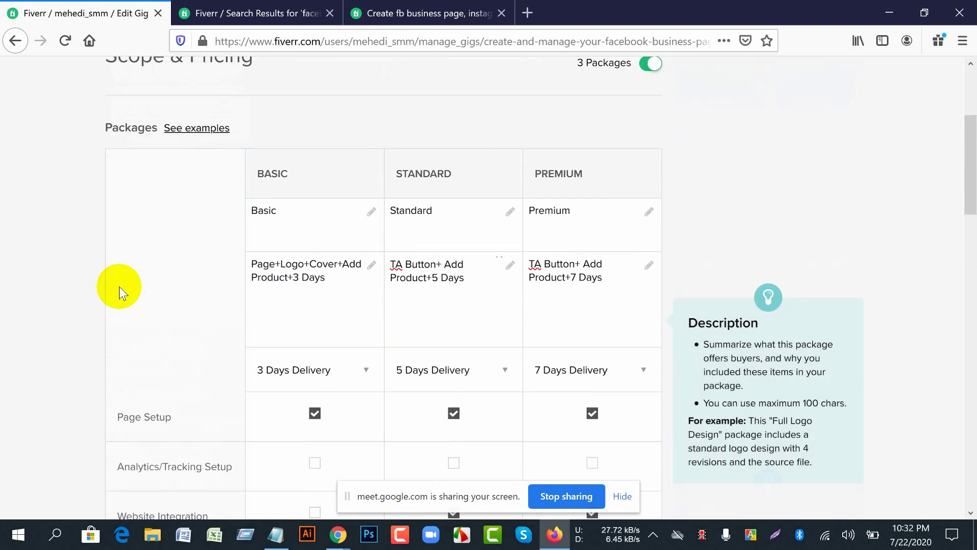
{"action": "scroll", "coordinate": [119, 286], "scroll_direction": "down", "scroll_amount": 12}
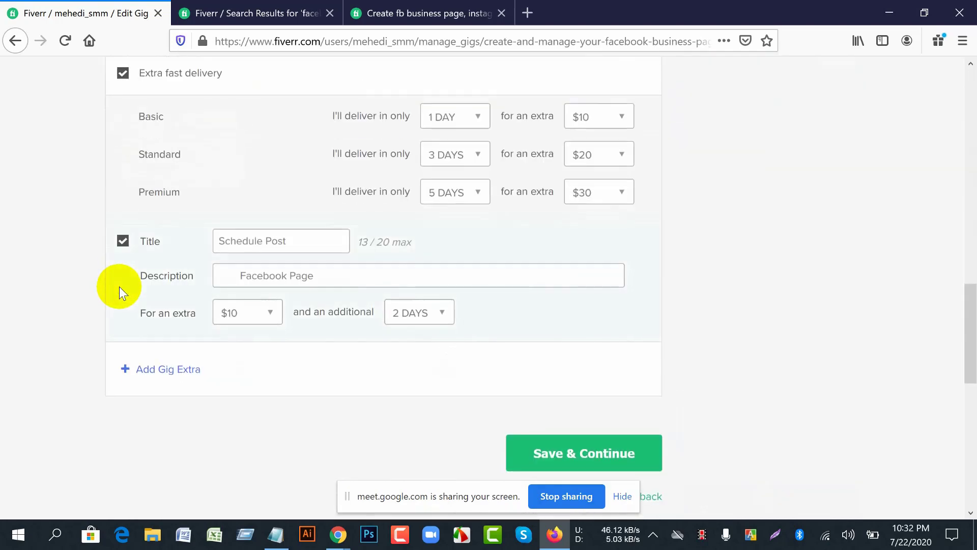
{"action": "scroll", "coordinate": [119, 286], "scroll_direction": "up", "scroll_amount": 4}
Browse the Fiverr search results for "facebook business page" and compare the competing gigs' titles, images, ratings and starting prices
{"action": "left_click", "coordinate": [287, 16]}
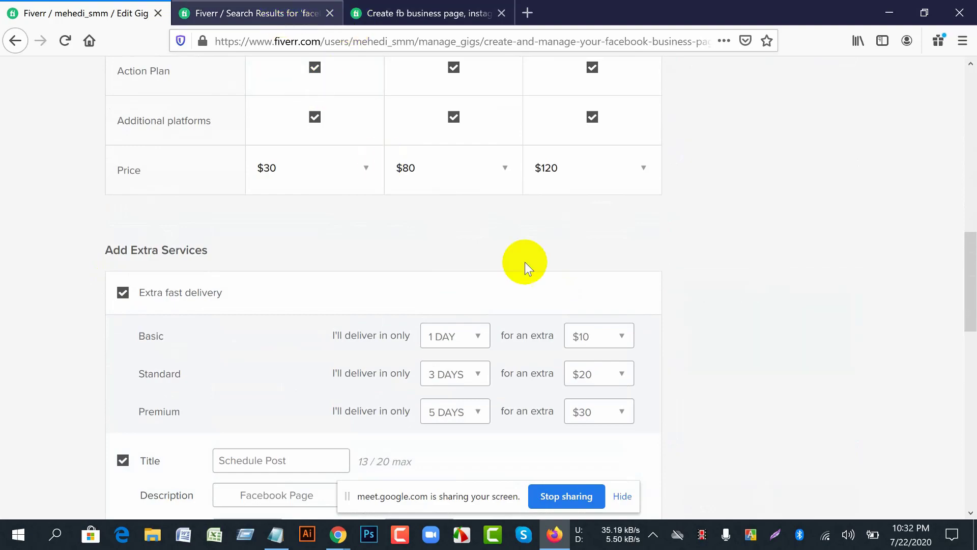
{"action": "scroll", "coordinate": [577, 381], "scroll_direction": "down", "scroll_amount": 7}
{"action": "scroll", "coordinate": [576, 381], "scroll_direction": "down", "scroll_amount": 3}
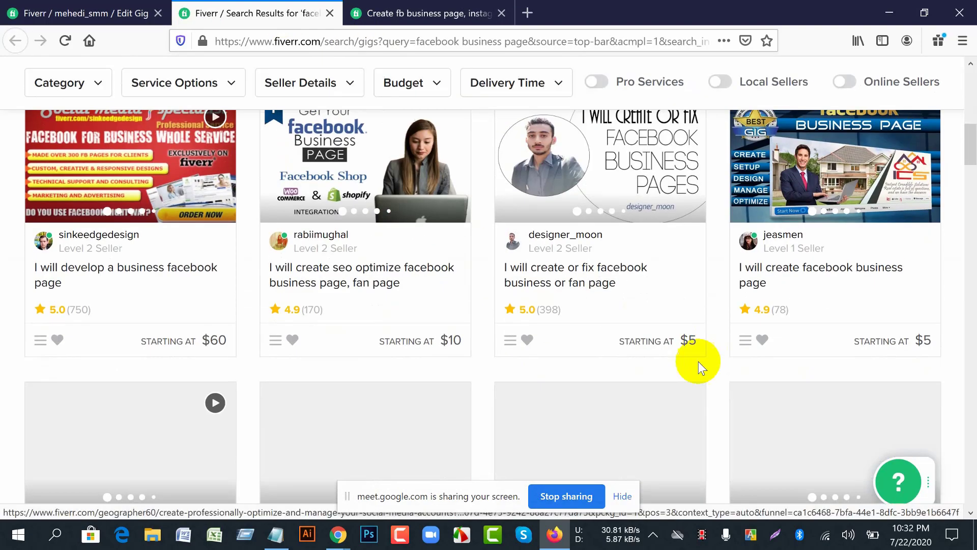
{"action": "scroll", "coordinate": [594, 375], "scroll_direction": "down", "scroll_amount": 3}
{"action": "scroll", "coordinate": [601, 382], "scroll_direction": "down", "scroll_amount": 6}
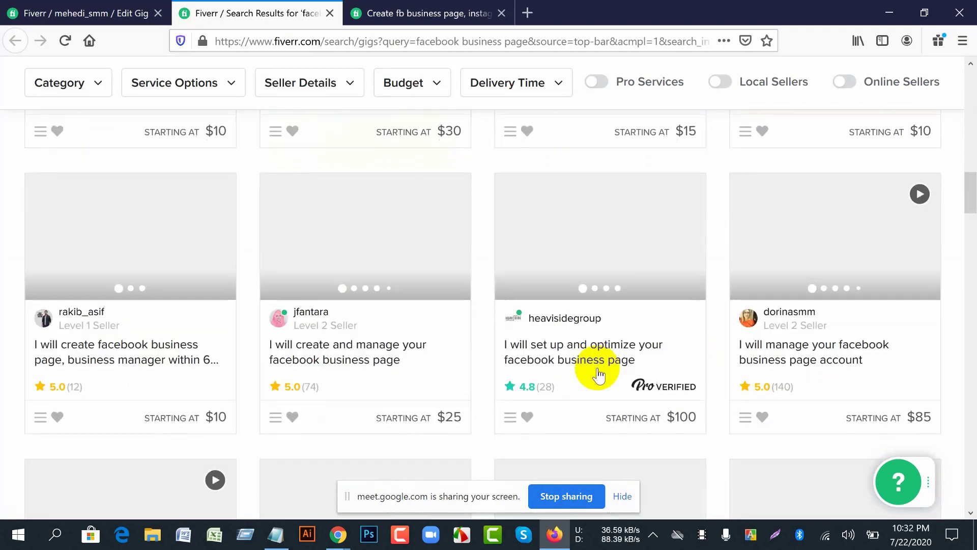
{"action": "scroll", "coordinate": [598, 375], "scroll_direction": "down", "scroll_amount": 20}
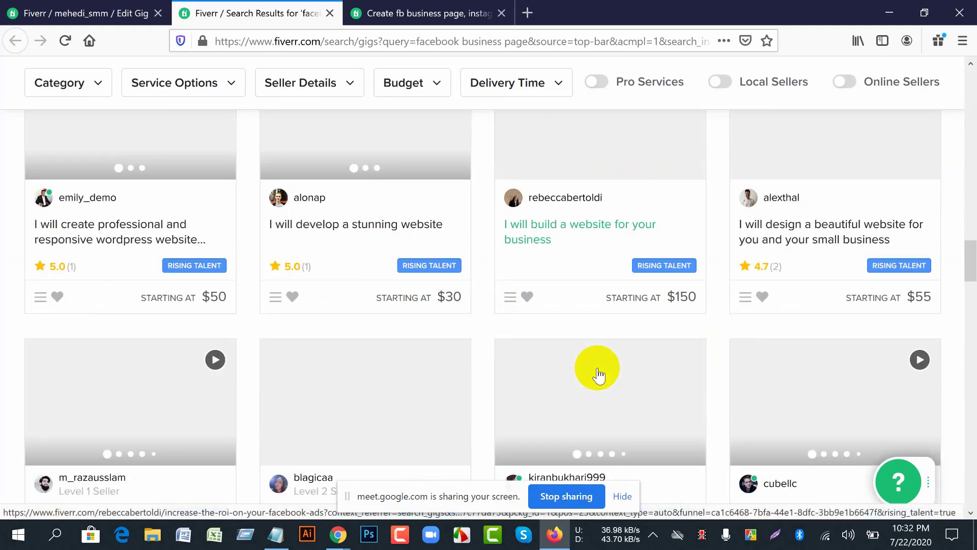
{"action": "scroll", "coordinate": [598, 374], "scroll_direction": "up", "scroll_amount": 7}
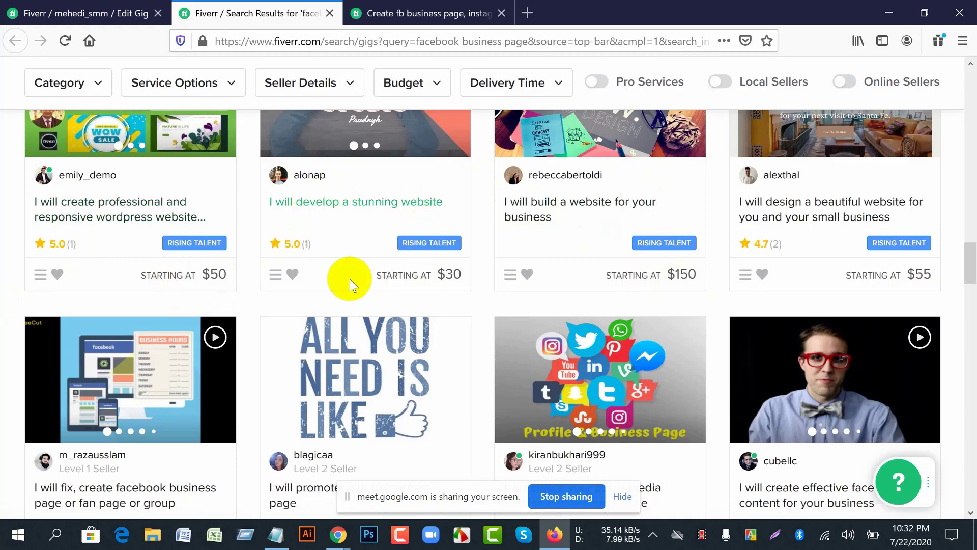
{"action": "scroll", "coordinate": [448, 275], "scroll_direction": "down", "scroll_amount": 3}
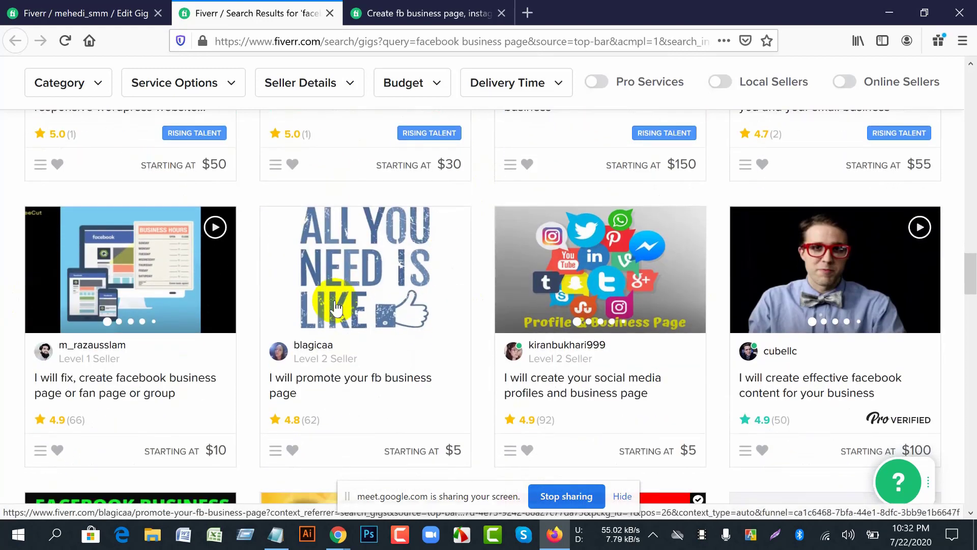
{"action": "scroll", "coordinate": [326, 306], "scroll_direction": "up", "scroll_amount": 7}
{"action": "scroll", "coordinate": [336, 307], "scroll_direction": "up", "scroll_amount": 8}
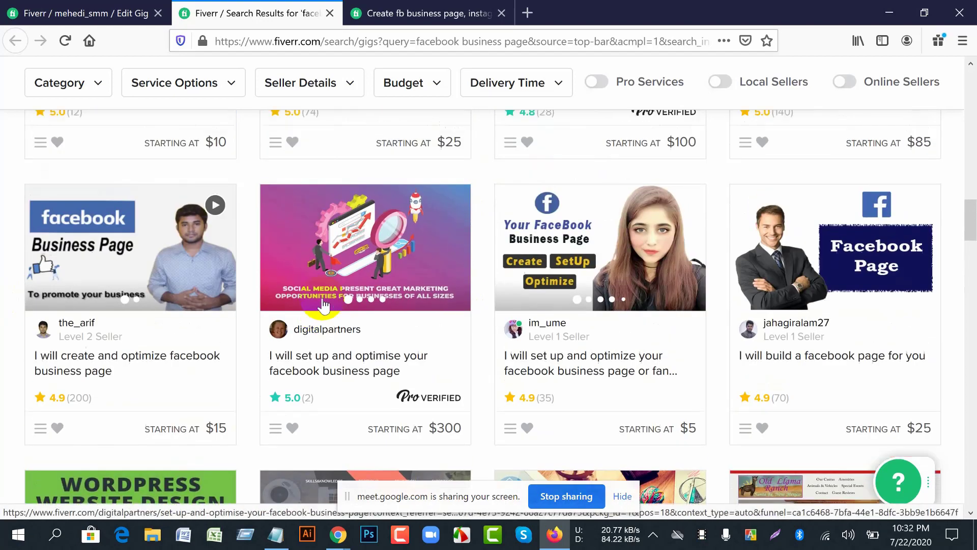
{"action": "scroll", "coordinate": [305, 292], "scroll_direction": "up", "scroll_amount": 3}
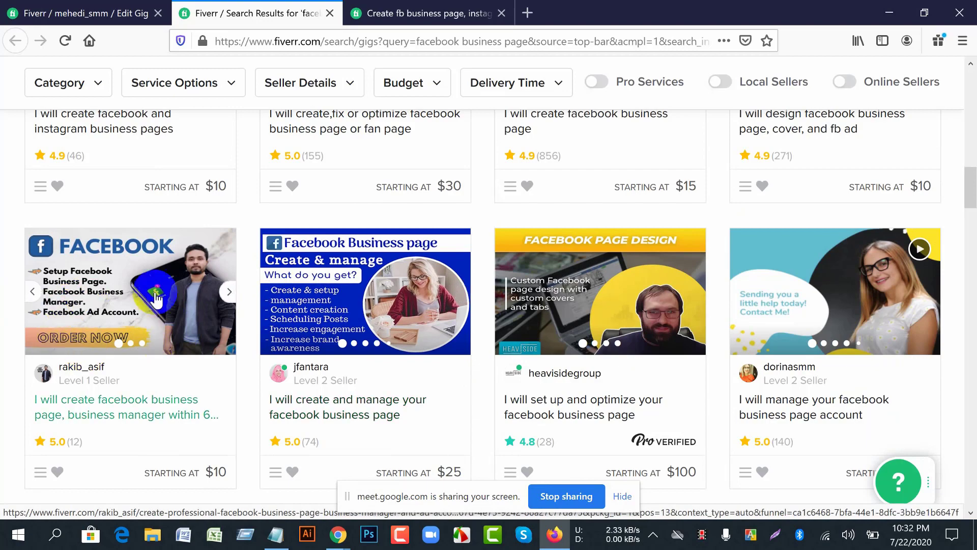
{"action": "mouse_move", "coordinate": [346, 375]}
{"action": "scroll", "coordinate": [346, 376], "scroll_direction": "down", "scroll_amount": 1}
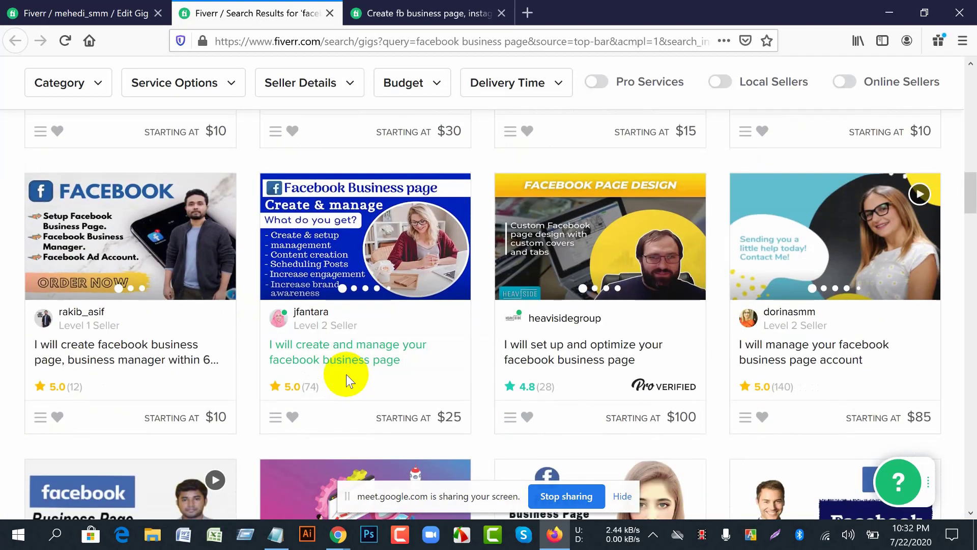
{"action": "scroll", "coordinate": [346, 374], "scroll_direction": "down", "scroll_amount": 7}
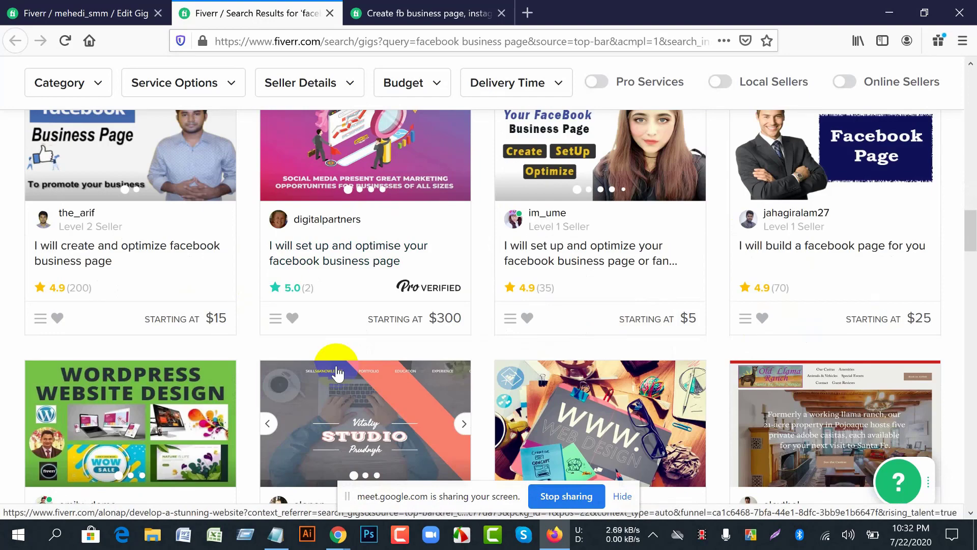
{"action": "scroll", "coordinate": [275, 382], "scroll_direction": "down", "scroll_amount": 8}
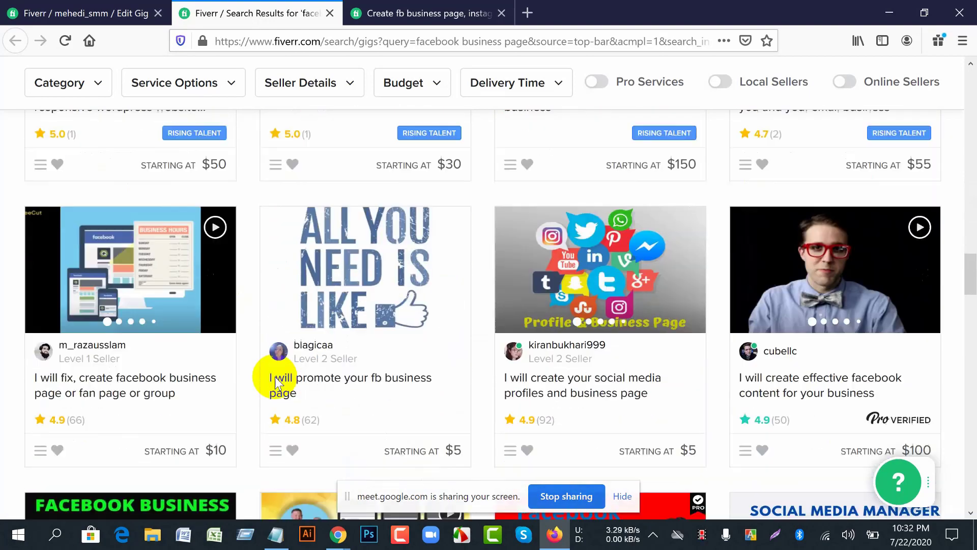
{"action": "scroll", "coordinate": [276, 384], "scroll_direction": "down", "scroll_amount": 5}
{"action": "scroll", "coordinate": [276, 382], "scroll_direction": "up", "scroll_amount": 1}
{"action": "left_click", "coordinate": [532, 338]}
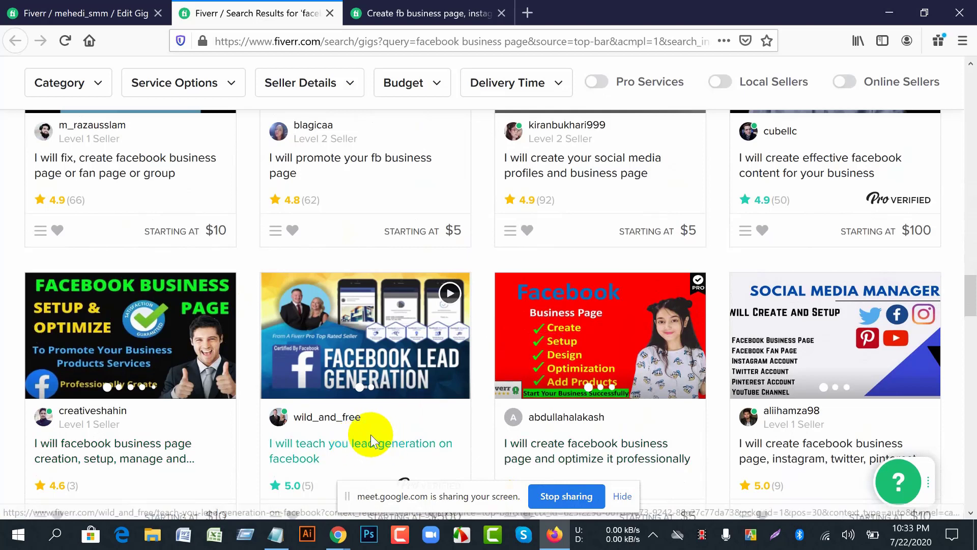
Check the Google Meet call in Chrome and return to the gig's Scope & Pricing page in Firefox
{"action": "mouse_move", "coordinate": [548, 540]}
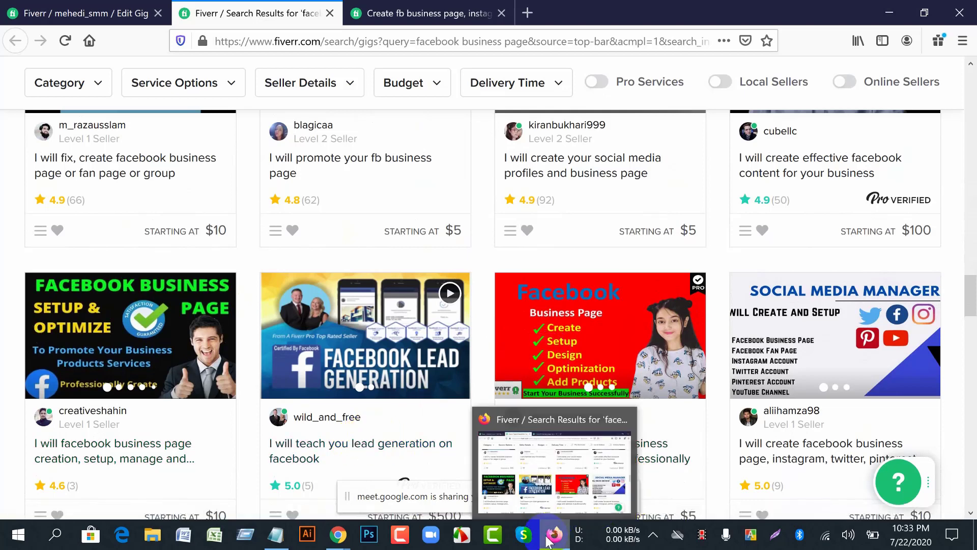
{"action": "left_click", "coordinate": [338, 535]}
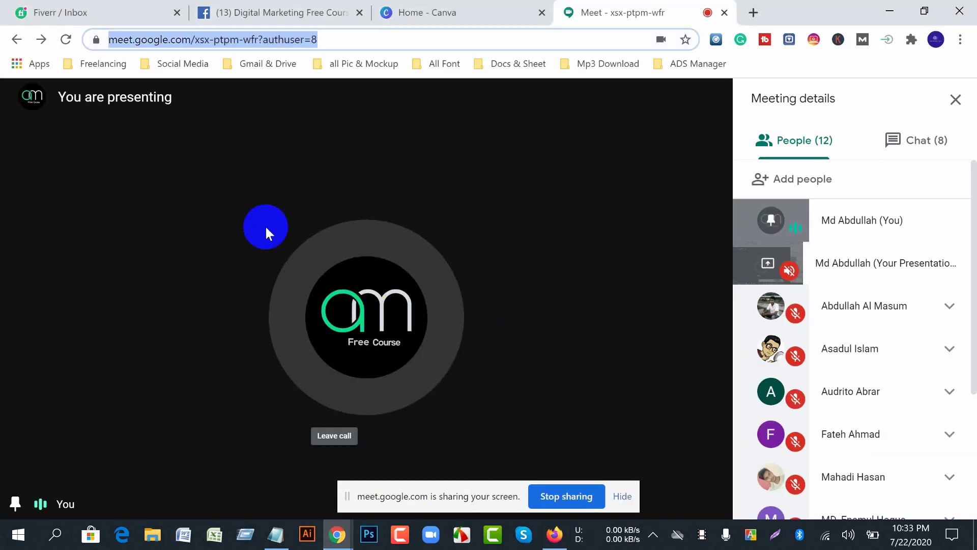
{"action": "left_click", "coordinate": [554, 534]}
{"action": "left_click", "coordinate": [76, 13]}
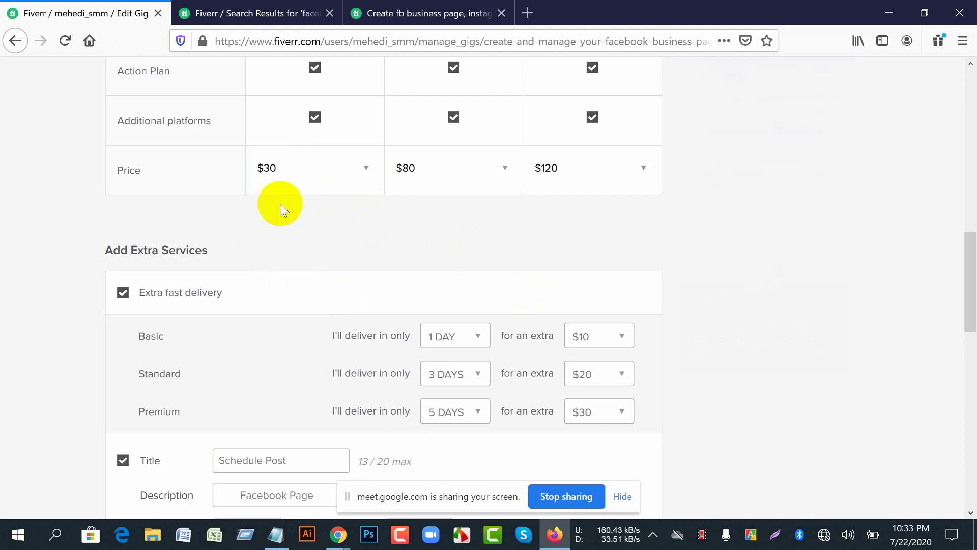
Save the completed Scope & Pricing section and continue to the gig's Description & FAQ section
{"action": "left_click", "coordinate": [338, 188]}
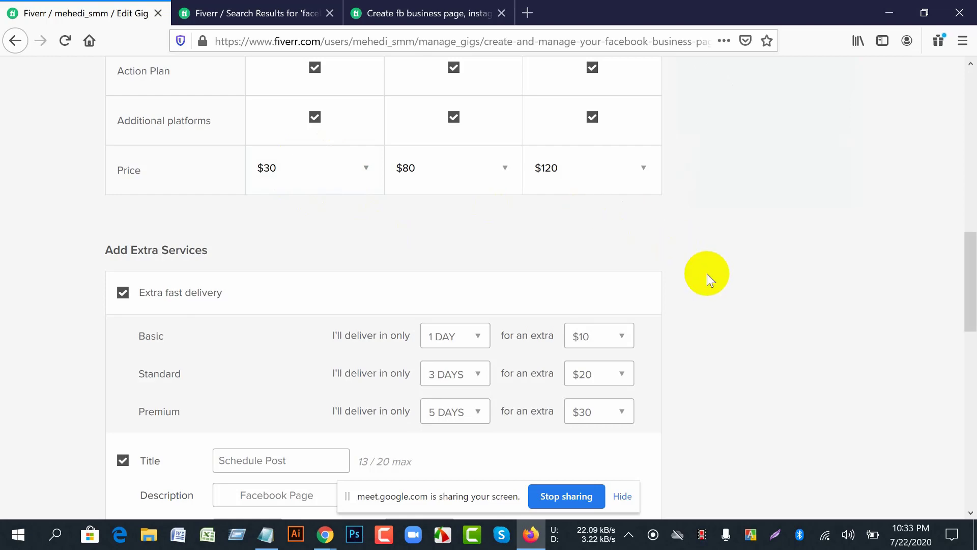
{"action": "scroll", "coordinate": [707, 273], "scroll_direction": "down", "scroll_amount": 5}
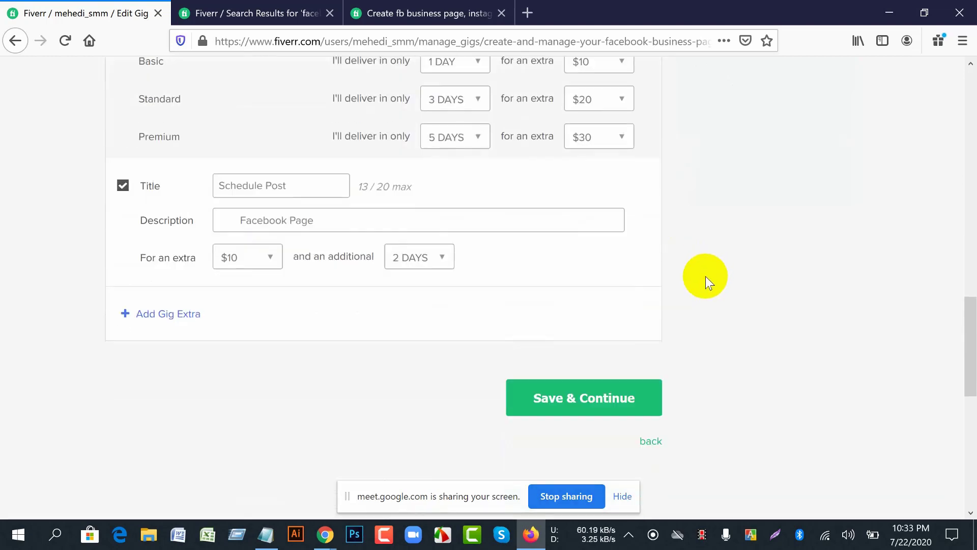
{"action": "scroll", "coordinate": [386, 233], "scroll_direction": "up", "scroll_amount": 3}
{"action": "scroll", "coordinate": [705, 300], "scroll_direction": "down", "scroll_amount": 7}
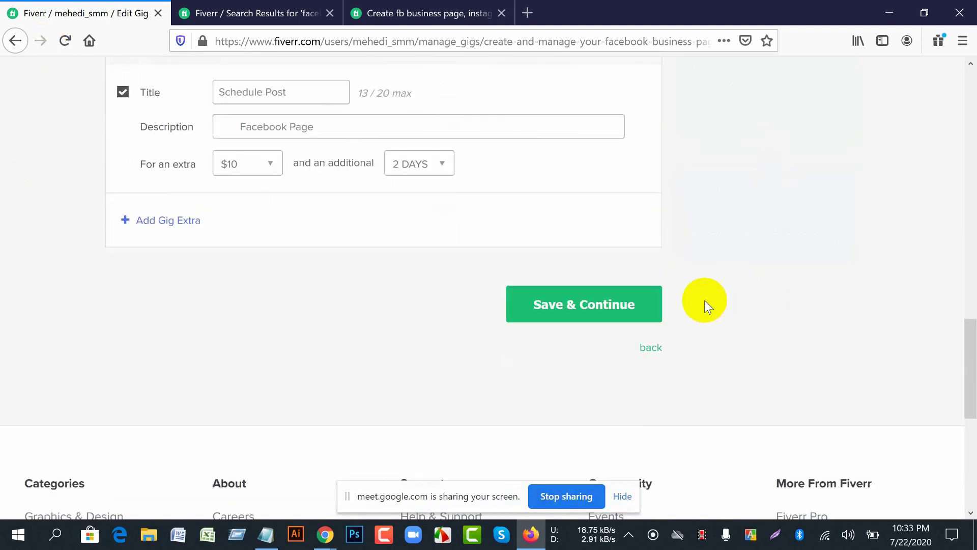
{"action": "left_click", "coordinate": [558, 176]}
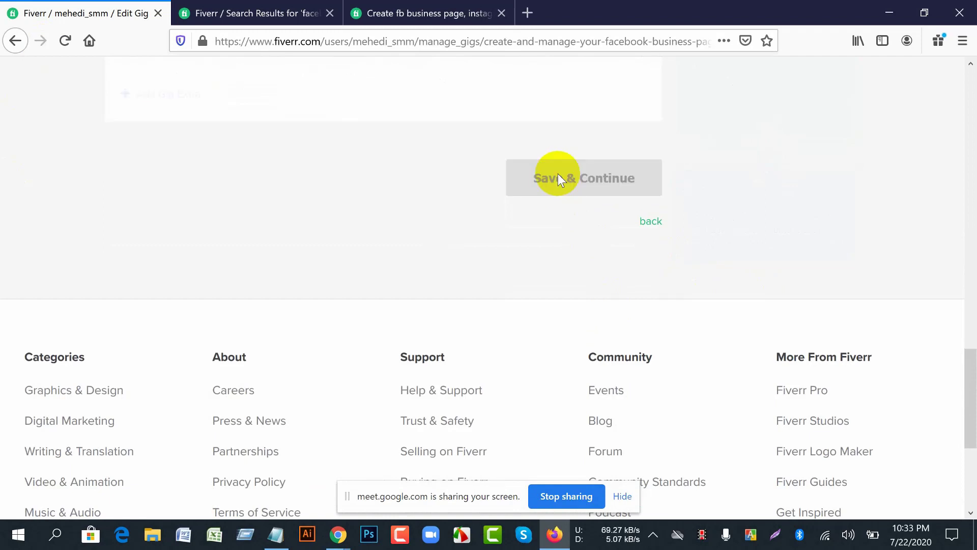
{"action": "scroll", "coordinate": [704, 283], "scroll_direction": "up", "scroll_amount": 7}
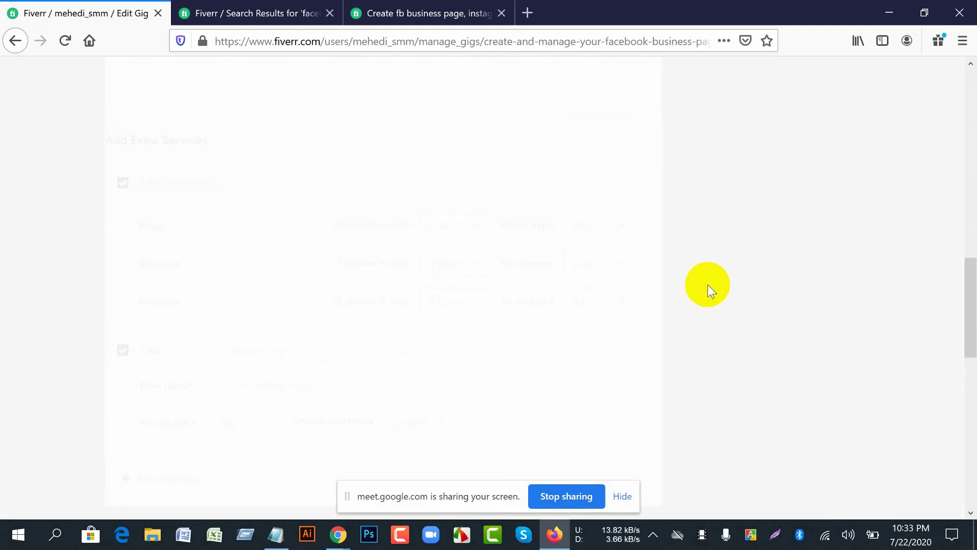
{"action": "scroll", "coordinate": [713, 289], "scroll_direction": "up", "scroll_amount": 7}
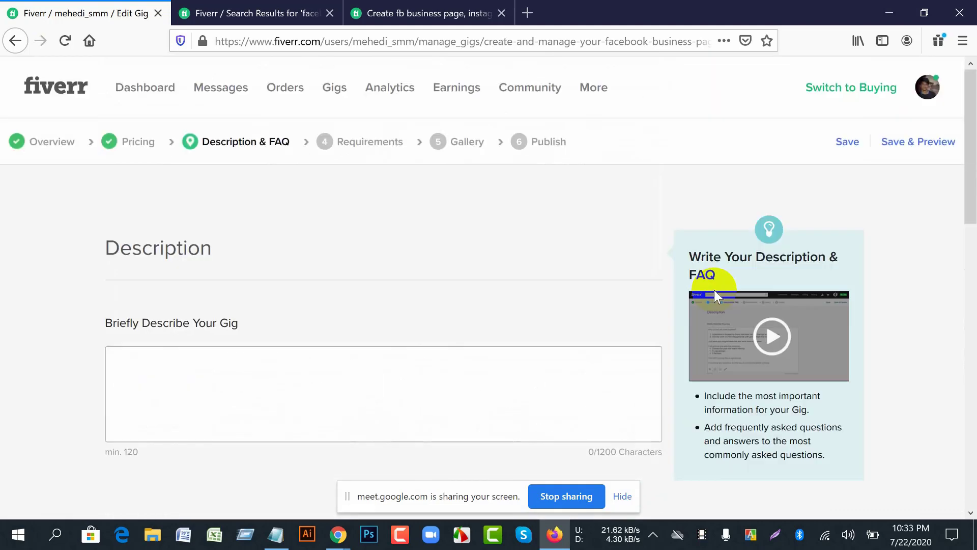
Examine the gig description field with its formatting options and guidance, and the Frequently Asked Questions section below it
{"action": "scroll", "coordinate": [713, 289], "scroll_direction": "down", "scroll_amount": 4}
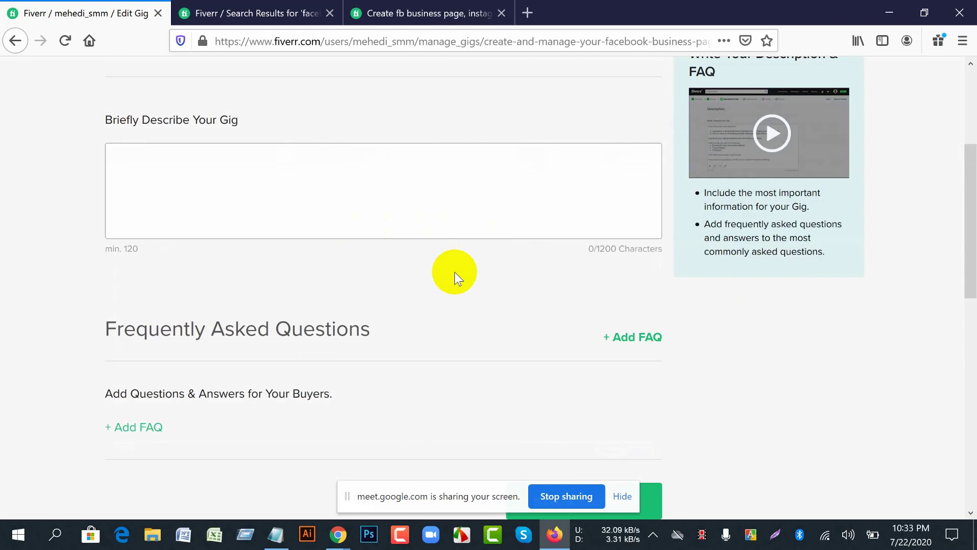
{"action": "scroll", "coordinate": [453, 271], "scroll_direction": "up", "scroll_amount": 3}
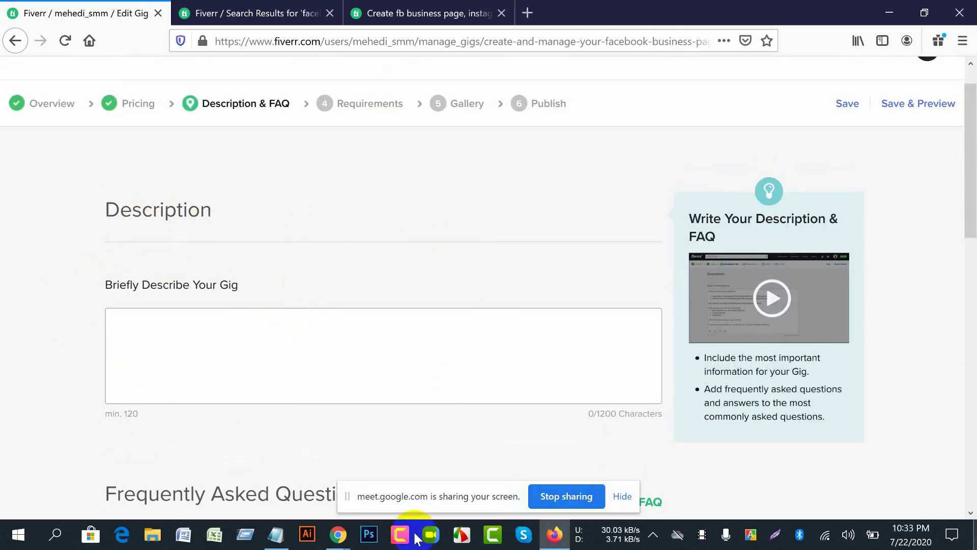
{"action": "left_click", "coordinate": [184, 352]}
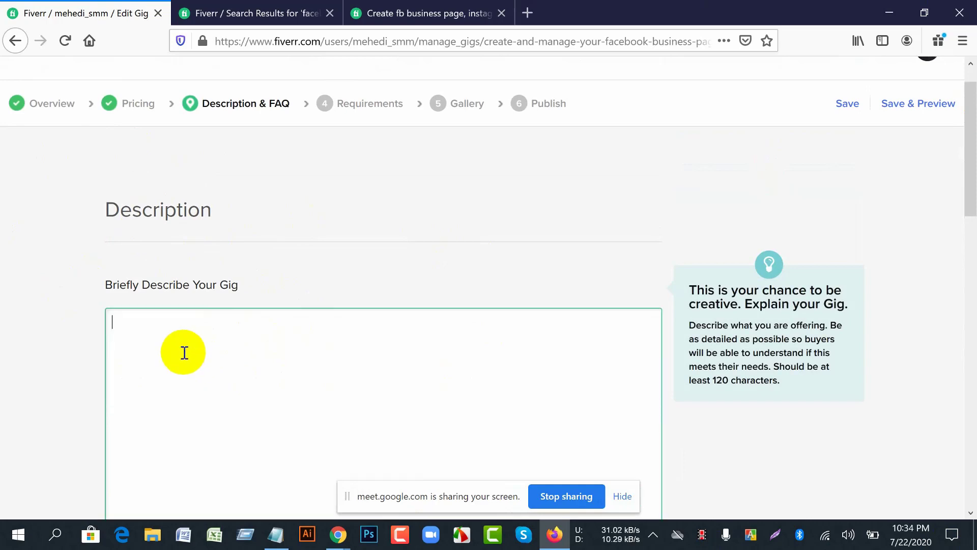
{"action": "scroll", "coordinate": [184, 352], "scroll_direction": "down", "scroll_amount": 5}
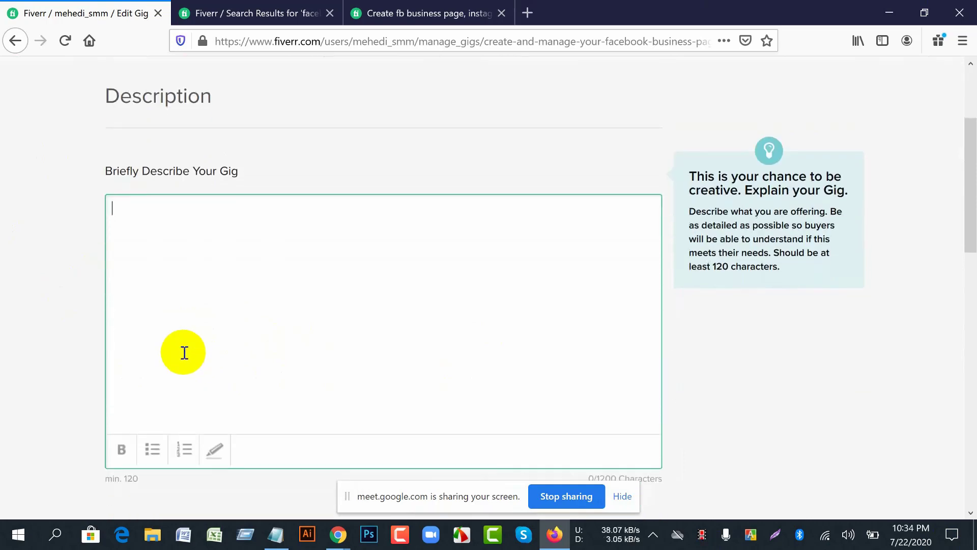
{"action": "left_click_drag", "start_coordinate": [664, 313], "coordinate": [462, 337]}
{"action": "scroll", "coordinate": [450, 356], "scroll_direction": "up", "scroll_amount": 4}
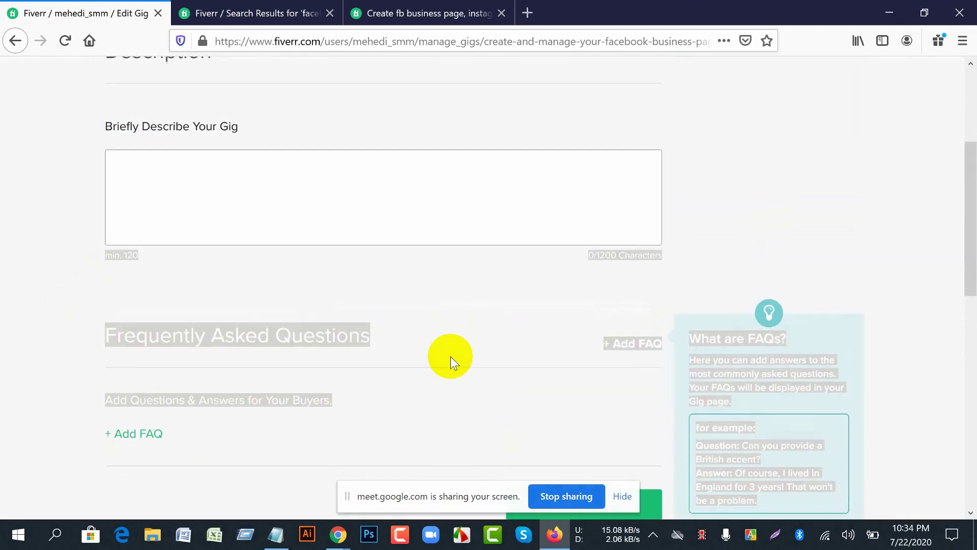
{"action": "left_click", "coordinate": [3, 285]}
{"action": "left_click", "coordinate": [188, 291]}
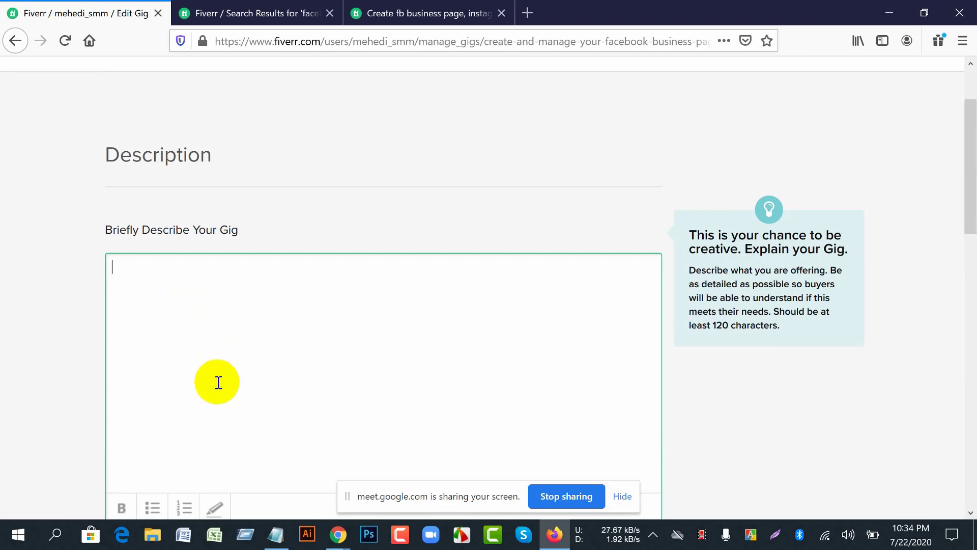
Copy the opening line "Are you looking for a trusted social media marketing manager? I am here! ✔" from the Notepad draft into the gig description
{"action": "left_click", "coordinate": [276, 533]}
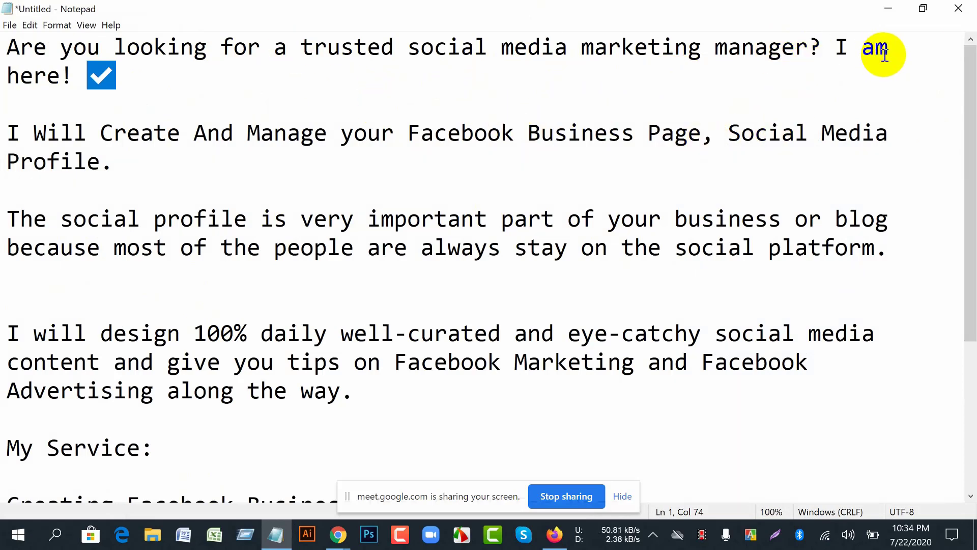
{"action": "left_click_drag", "start_coordinate": [7, 45], "coordinate": [130, 81]}
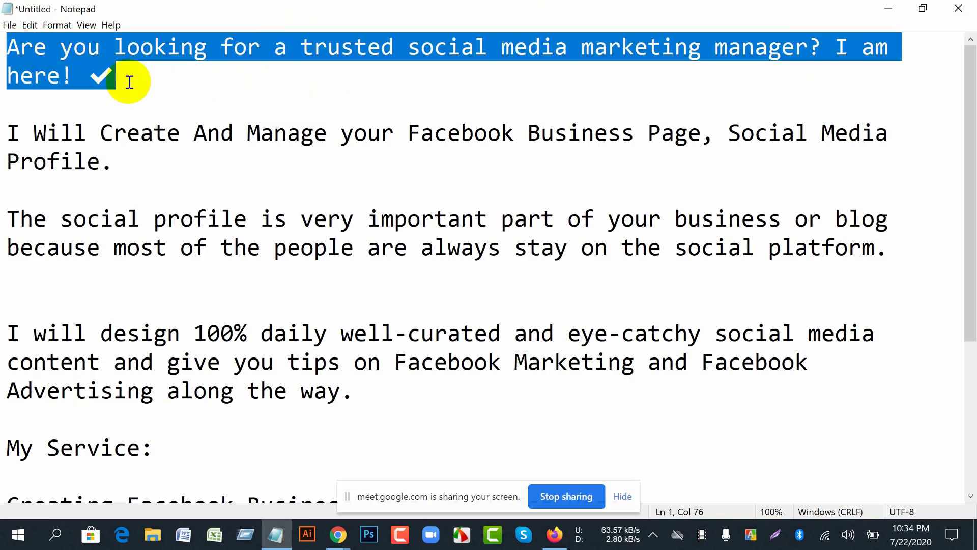
{"action": "right_click", "coordinate": [89, 57]}
{"action": "left_click", "coordinate": [109, 96]}
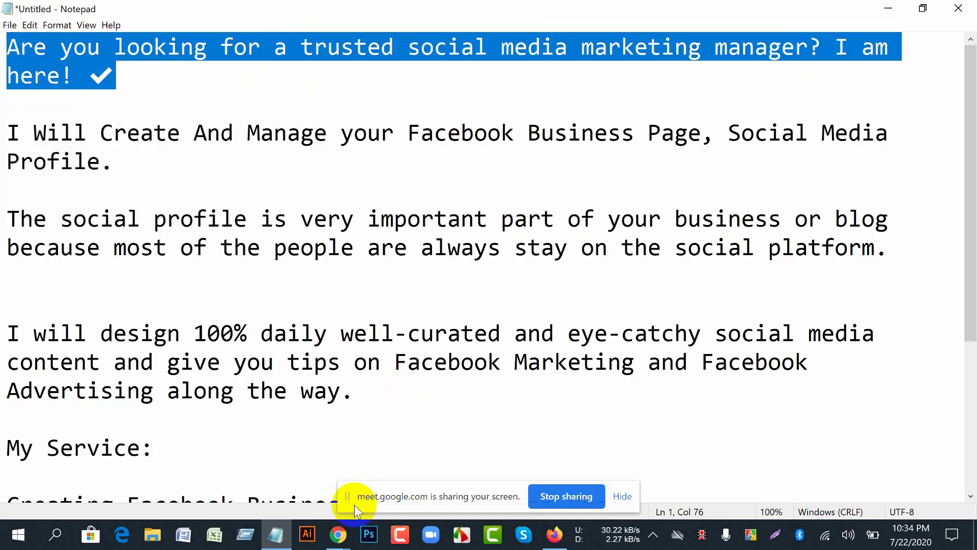
{"action": "left_click", "coordinate": [555, 535]}
{"action": "left_click", "coordinate": [218, 297]}
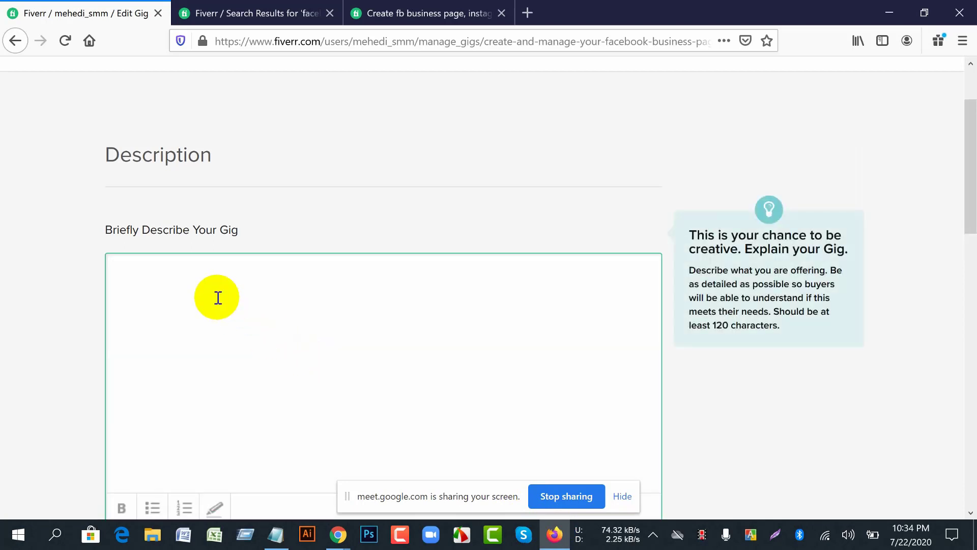
{"action": "key", "text": "ctrl+v"}
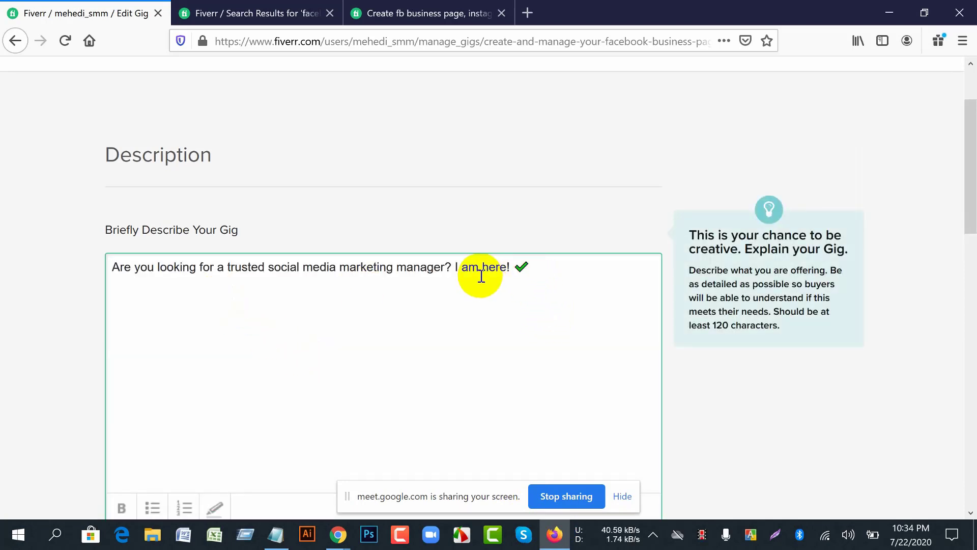
Delete the copied opening line from the Notepad draft and place the cursor before "I Will Create And Manage your Facebook Business Page"
{"action": "left_click", "coordinate": [273, 537]}
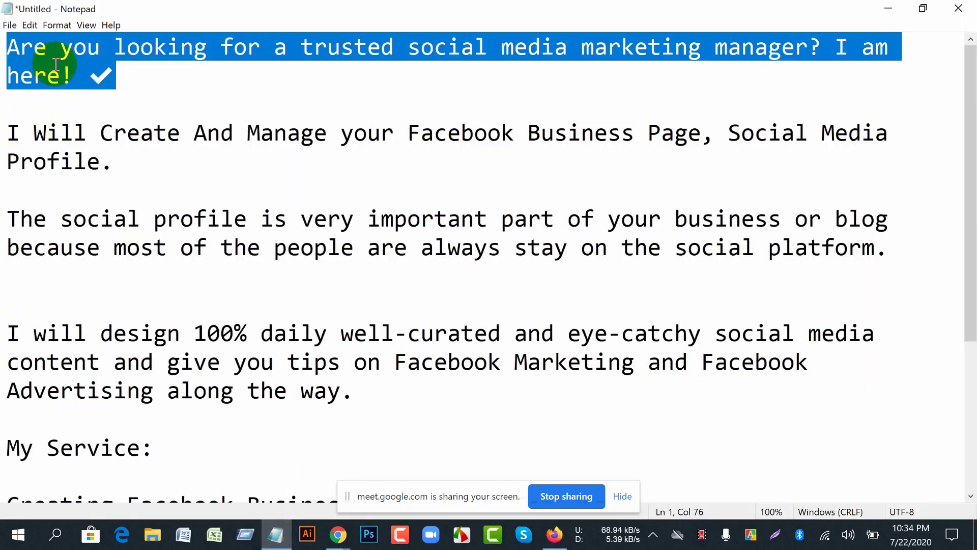
{"action": "key", "text": "BackSpace"}
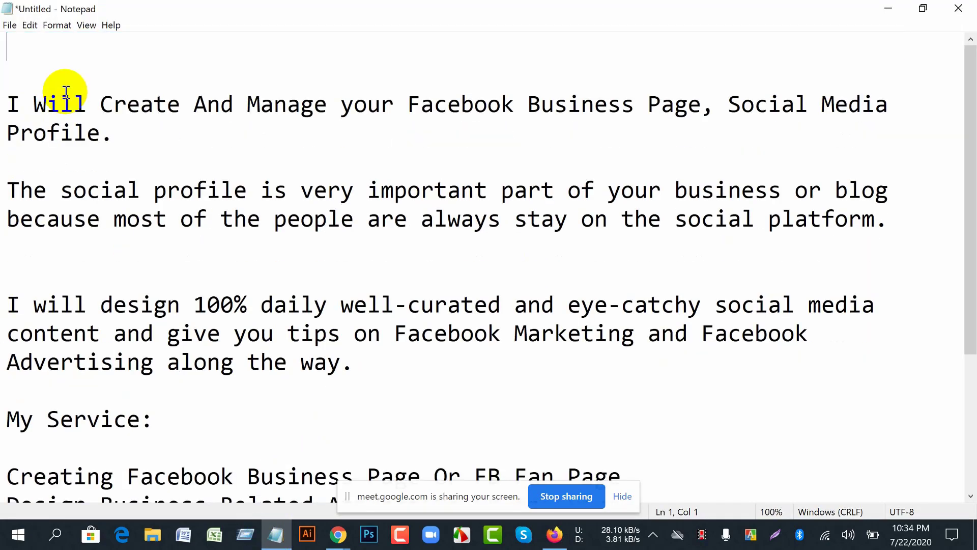
{"action": "left_click", "coordinate": [10, 102]}
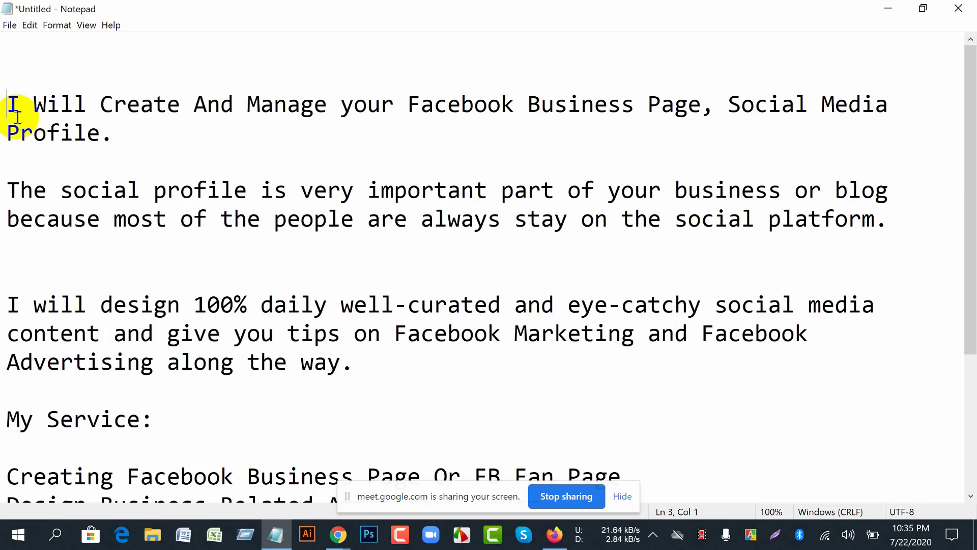
Copy "I Will Create And Manage your Facebook Business Page, Social Media Profile." from the Notepad draft and return to the gig description in Firefox
{"action": "left_click_drag", "start_coordinate": [117, 136], "coordinate": [3, 104]}
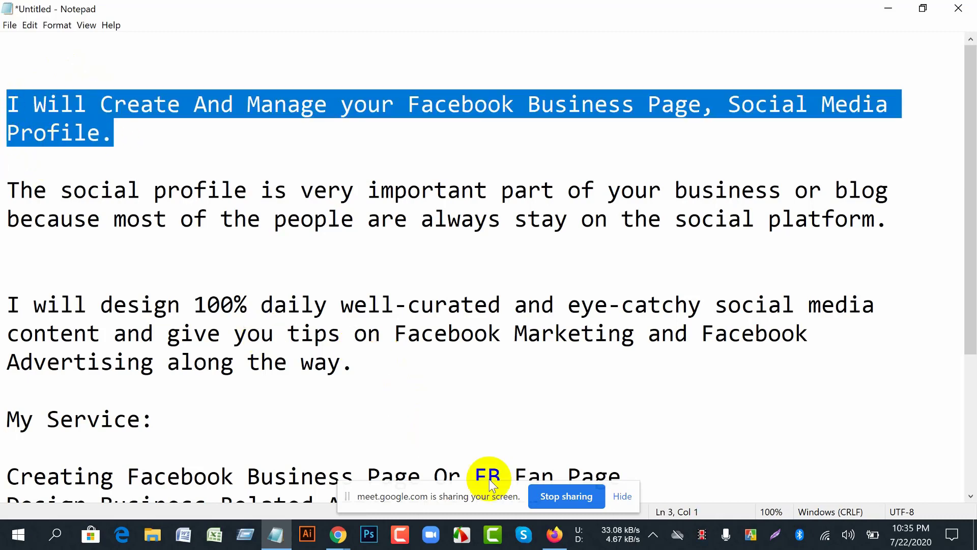
{"action": "left_click", "coordinate": [558, 543]}
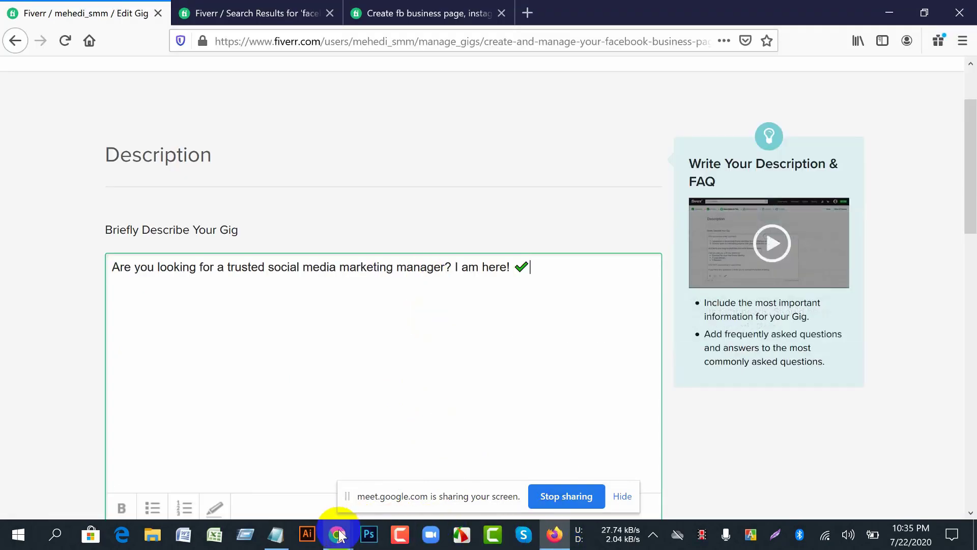
{"action": "left_click", "coordinate": [275, 533]}
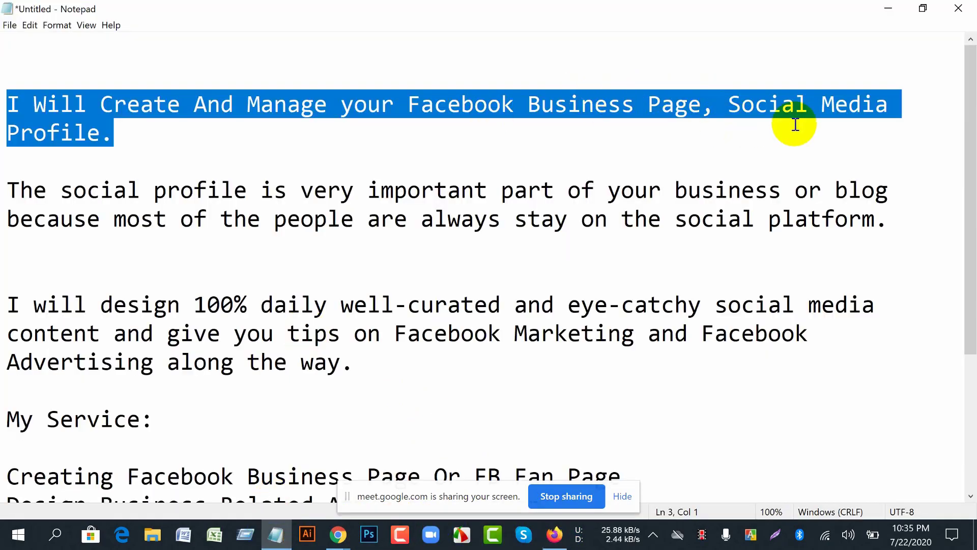
{"action": "left_click", "coordinate": [728, 105]}
{"action": "key", "text": "BackSpace"}
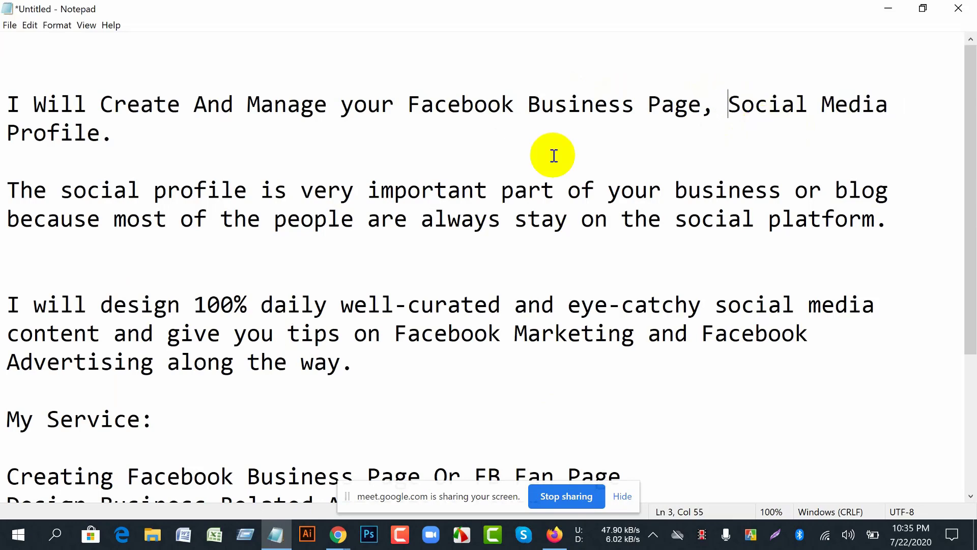
{"action": "left_click_drag", "start_coordinate": [7, 104], "coordinate": [112, 131]}
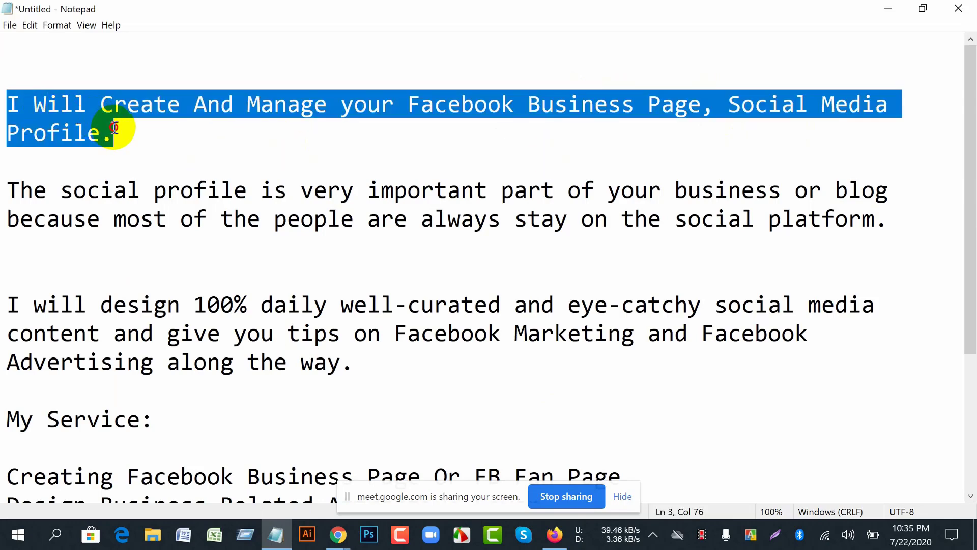
{"action": "right_click", "coordinate": [79, 117]}
{"action": "left_click", "coordinate": [87, 158]}
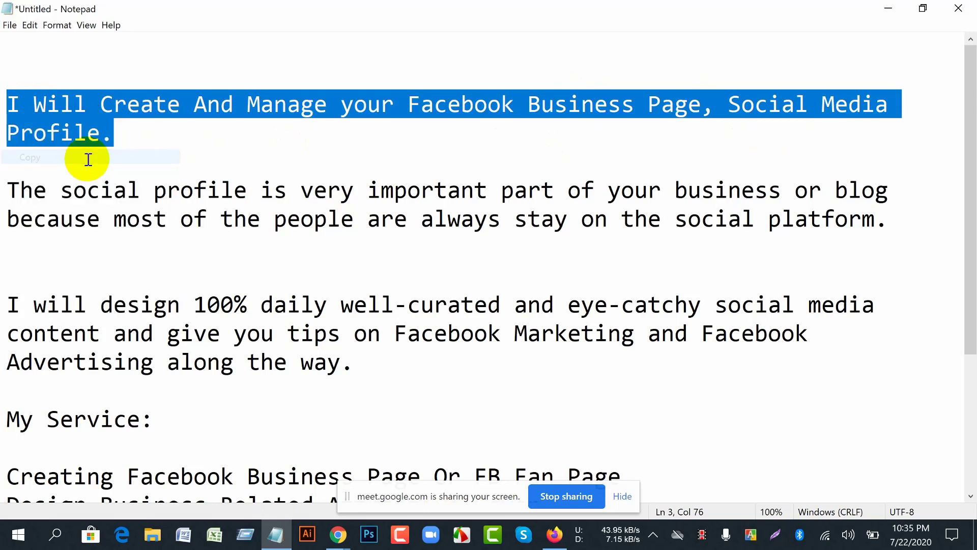
{"action": "left_click", "coordinate": [546, 539]}
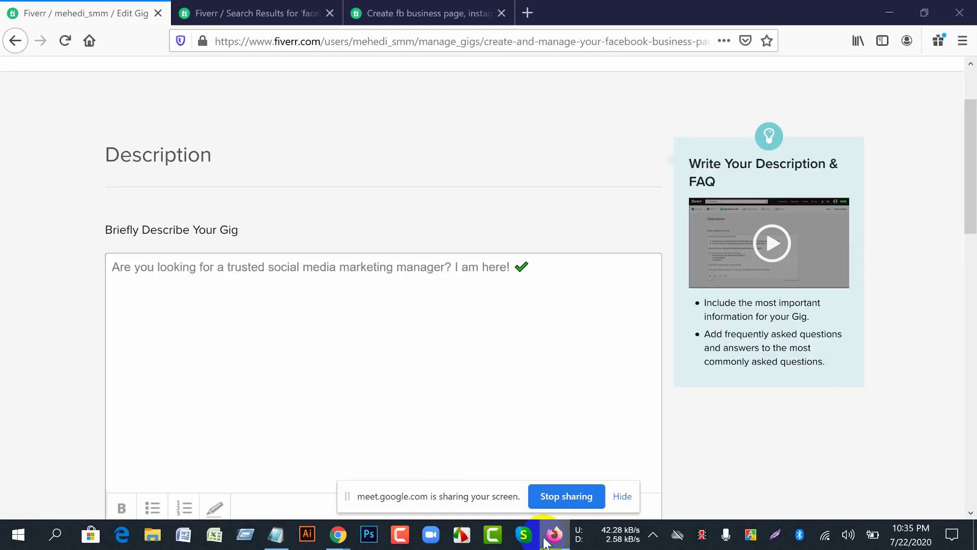
{"action": "left_click", "coordinate": [425, 451]}
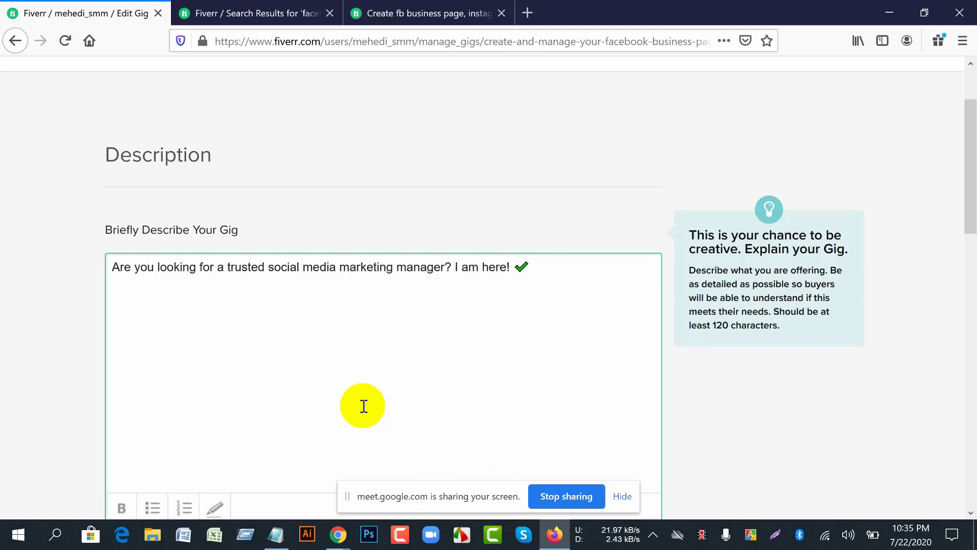
Check the participant list in the Google Meet call window in Chrome and go back to the gig editor
{"action": "left_click", "coordinate": [338, 535]}
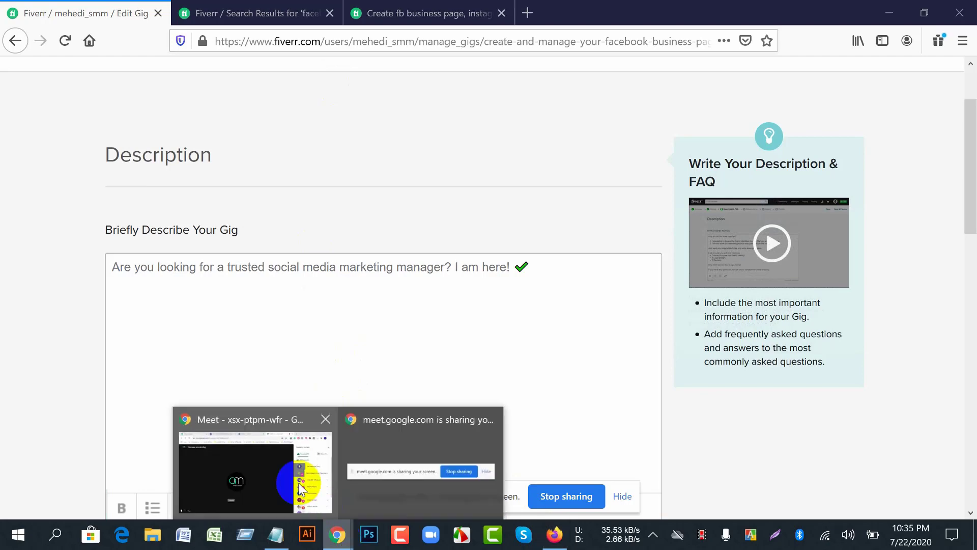
{"action": "left_click", "coordinate": [284, 476]}
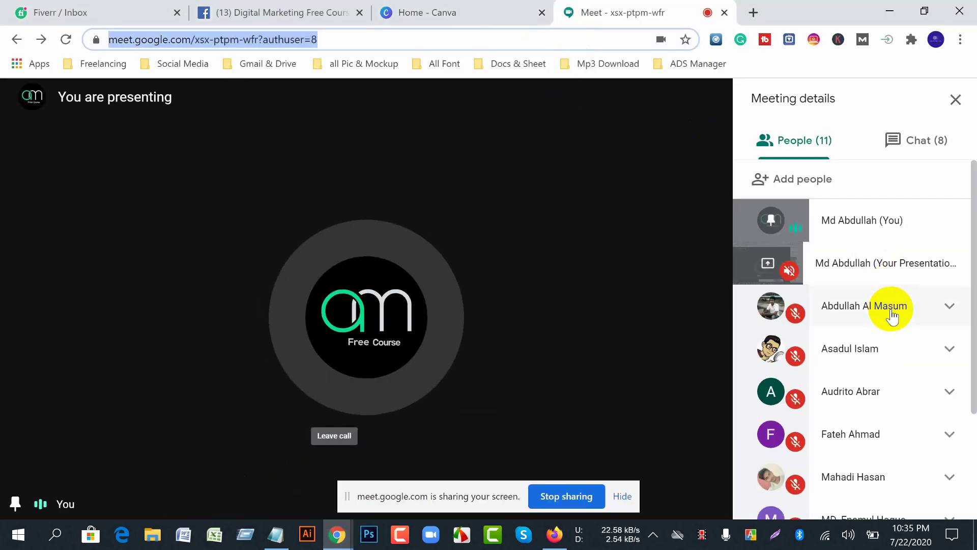
{"action": "left_click", "coordinate": [890, 11]}
Paste the copied "I Will Create And Manage your Facebook Business Page" sentence below the description's opening line, separated by a blank line
{"action": "left_click", "coordinate": [132, 308]}
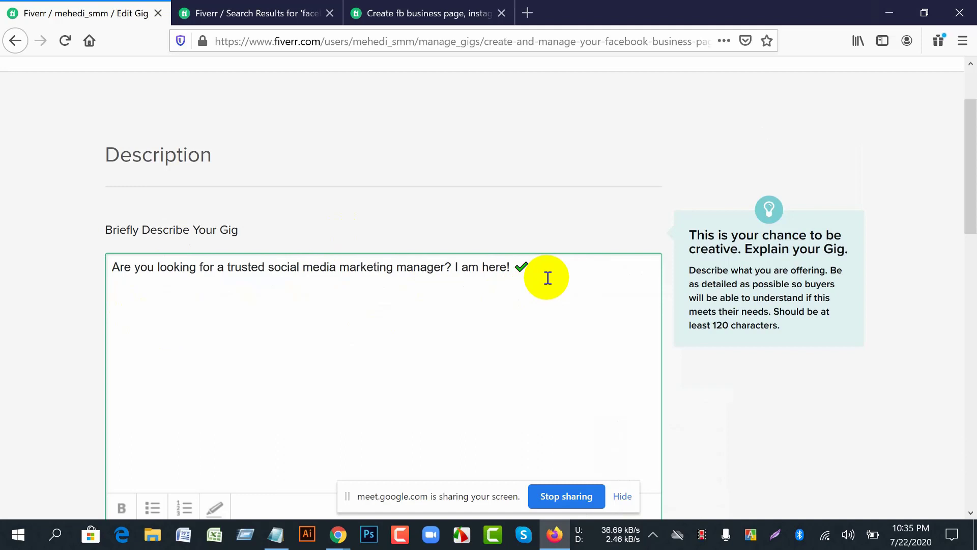
{"action": "key", "text": "Return"}
{"action": "type", "text": "I Will Create And Manage your Facebook Business Page, Social Media Profile."}
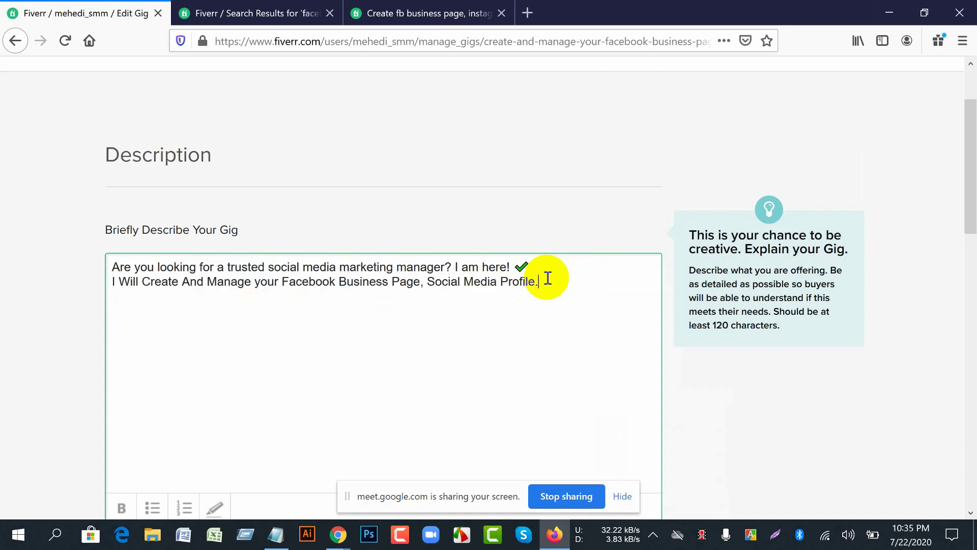
{"action": "left_click", "coordinate": [113, 280]}
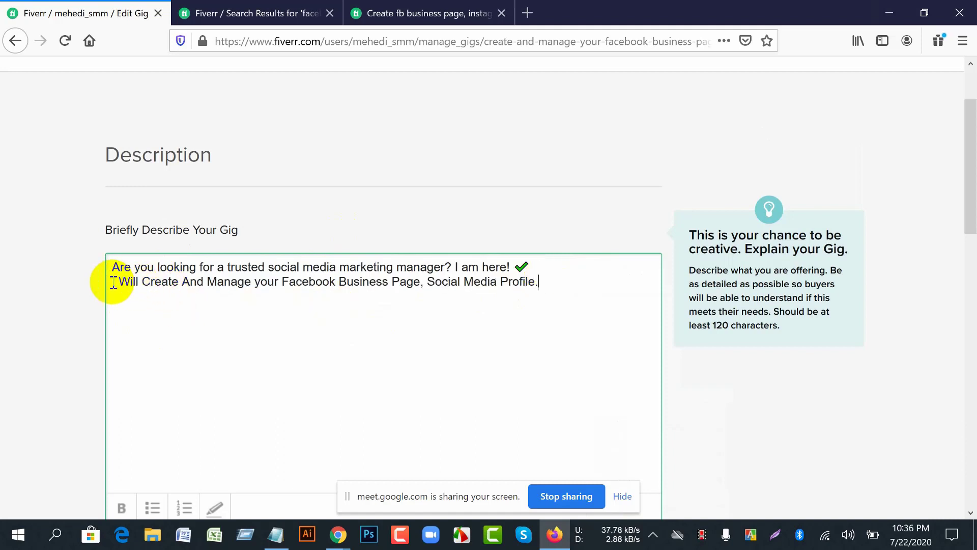
{"action": "key", "text": "Return"}
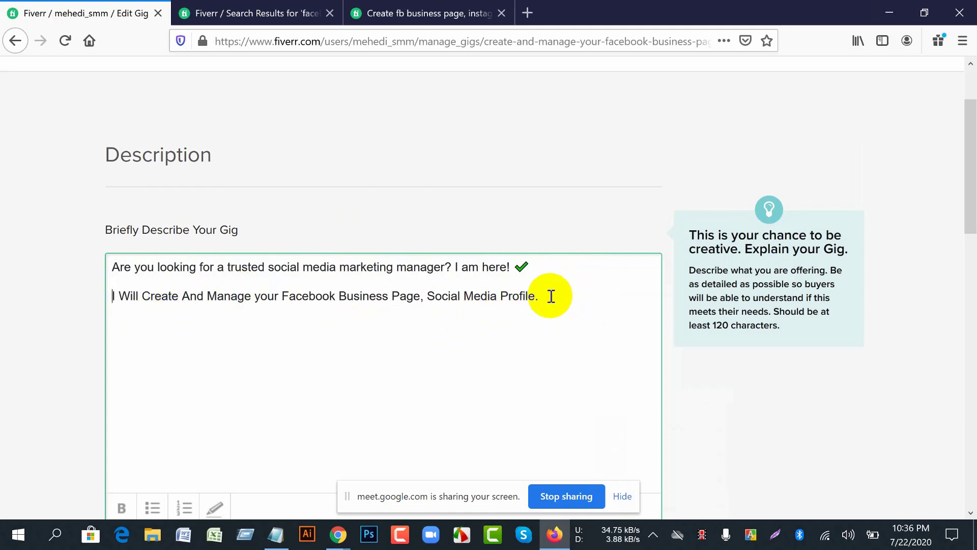
{"action": "left_click", "coordinate": [619, 300]}
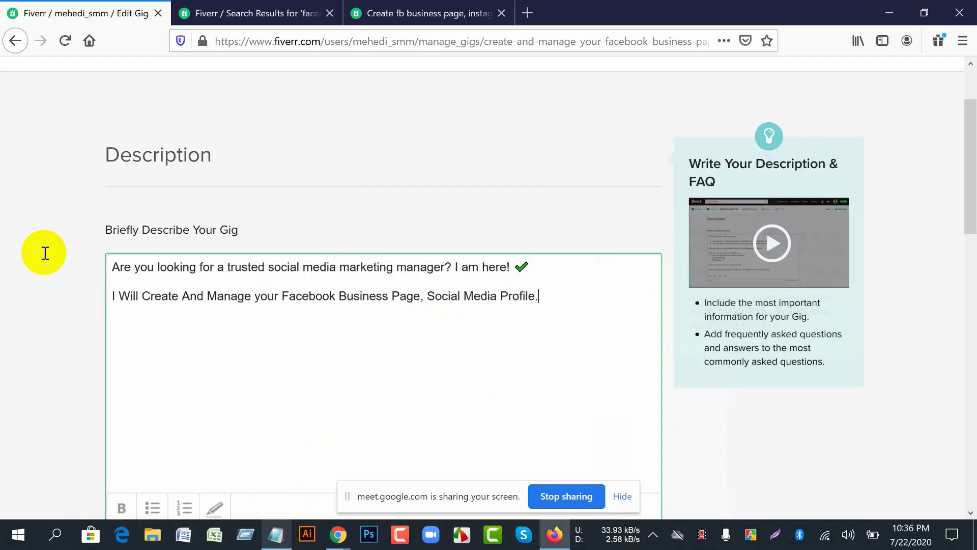
Move the paragraph starting "The social profile is very important part" from the Notepad draft into the gig description, separated by a blank line
{"action": "left_click", "coordinate": [275, 534]}
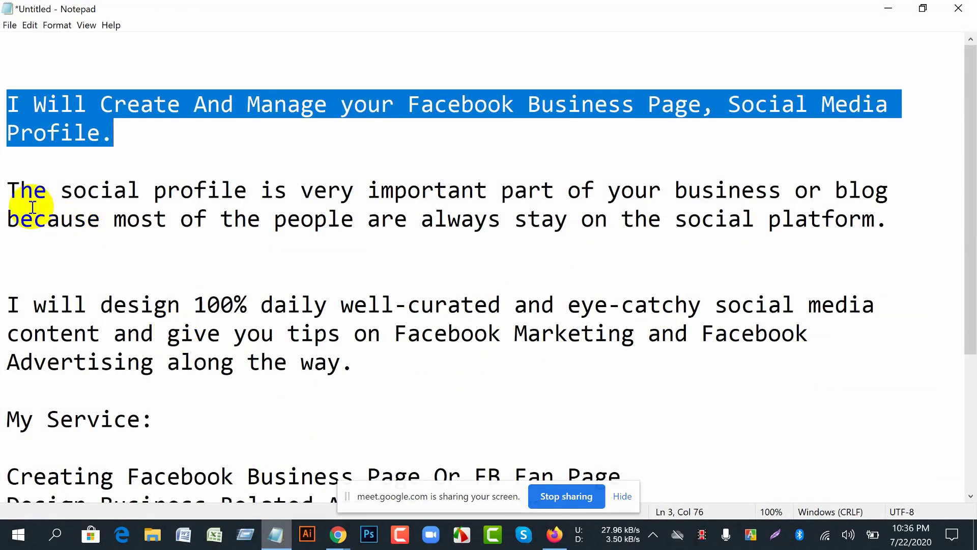
{"action": "left_click", "coordinate": [17, 243]}
{"action": "left_click_drag", "start_coordinate": [7, 190], "coordinate": [878, 231]}
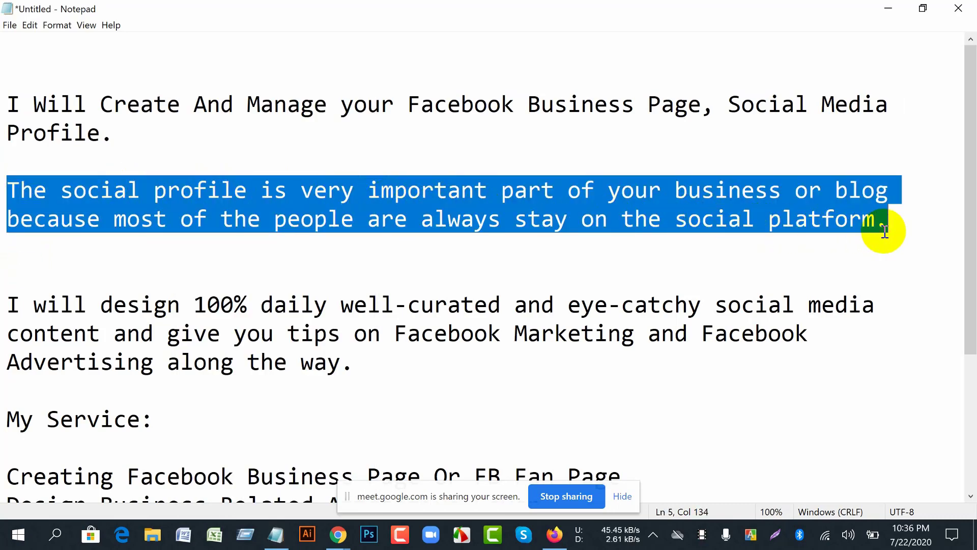
{"action": "right_click", "coordinate": [713, 199]}
{"action": "left_click", "coordinate": [600, 225]}
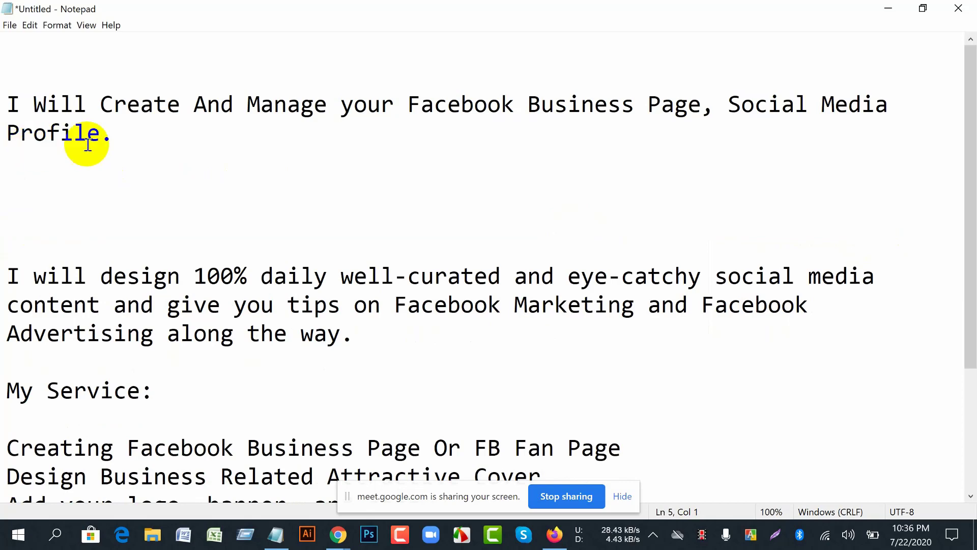
{"action": "left_click", "coordinate": [554, 534]}
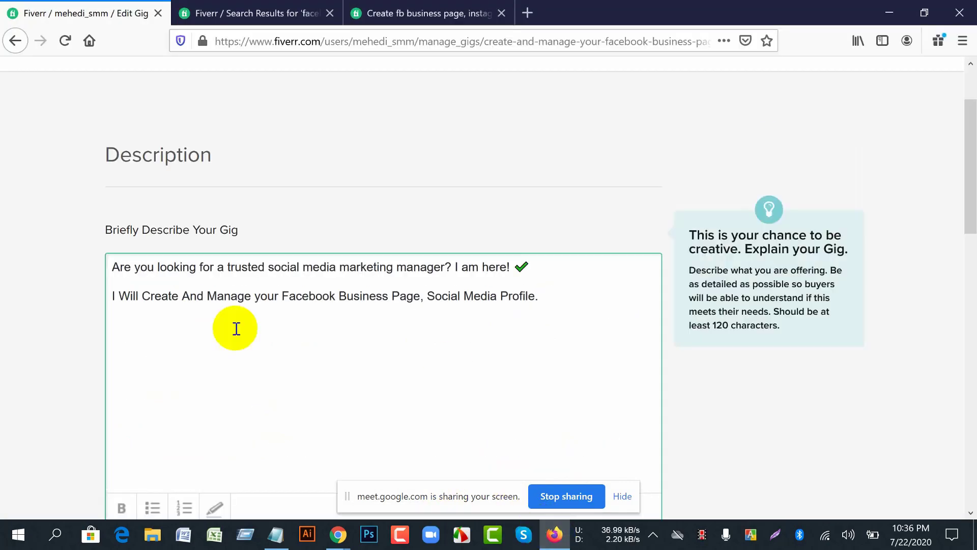
{"action": "left_click", "coordinate": [551, 305]}
{"action": "key", "text": "ctrl+v"}
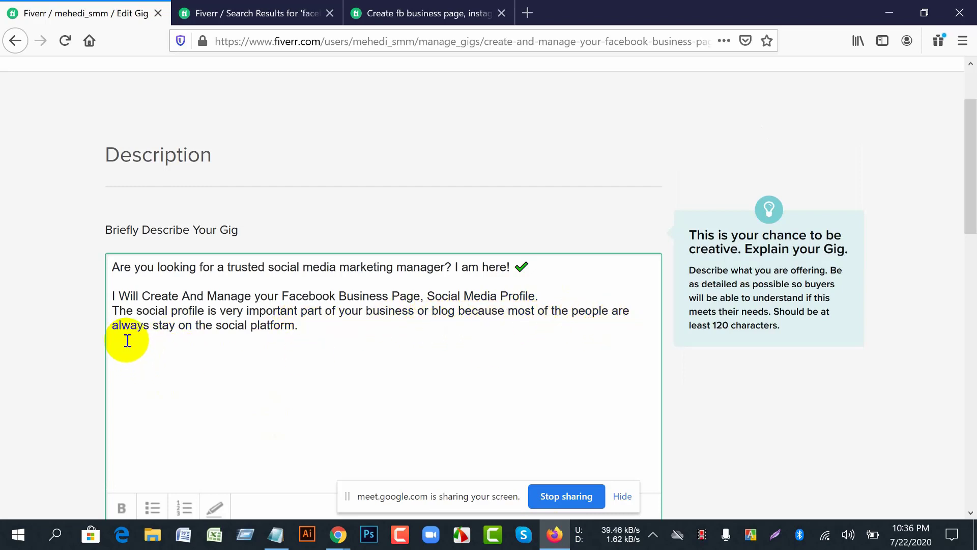
{"action": "left_click", "coordinate": [116, 311]}
{"action": "key", "text": "Return"}
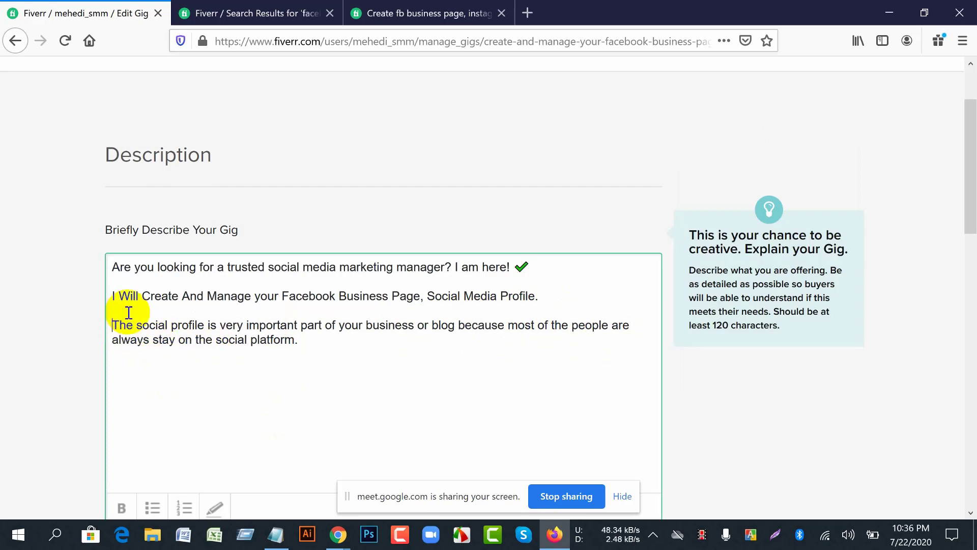
Copy the paragraph starting "I will design 100% daily well-curated" from the Notepad draft to the end of the gig description
{"action": "left_click", "coordinate": [279, 540]}
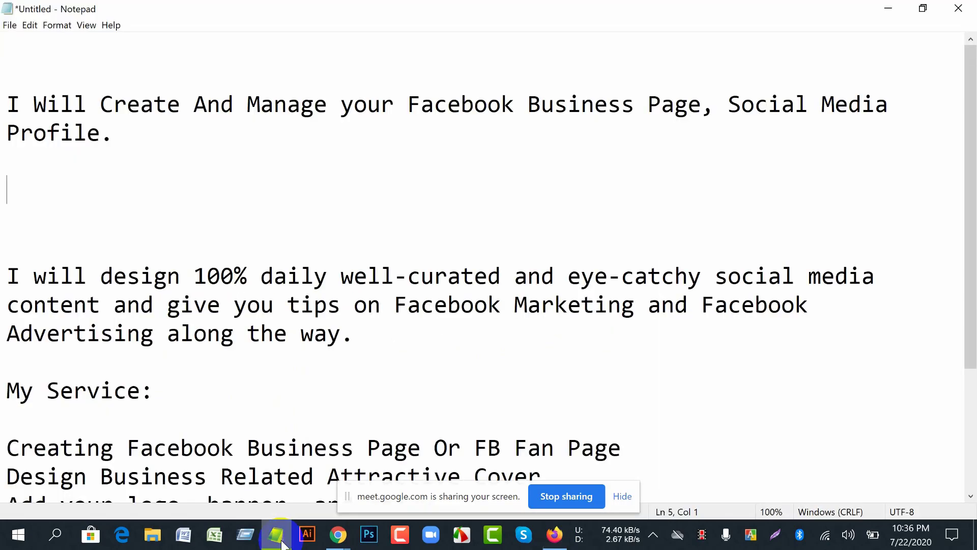
{"action": "left_click", "coordinate": [7, 275]}
{"action": "left_click_drag", "start_coordinate": [8, 275], "coordinate": [405, 323]}
{"action": "right_click", "coordinate": [245, 292]}
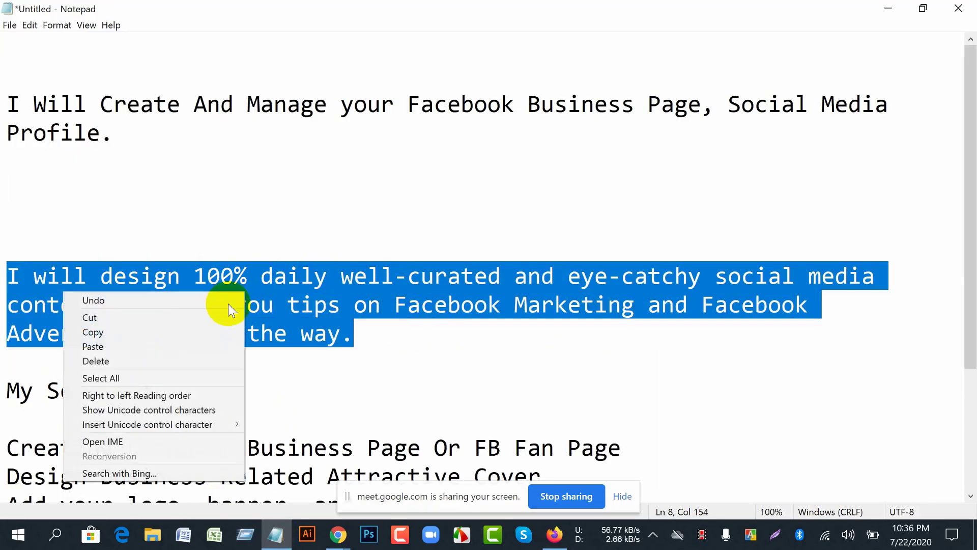
{"action": "left_click", "coordinate": [175, 331]}
{"action": "left_click", "coordinate": [553, 533]}
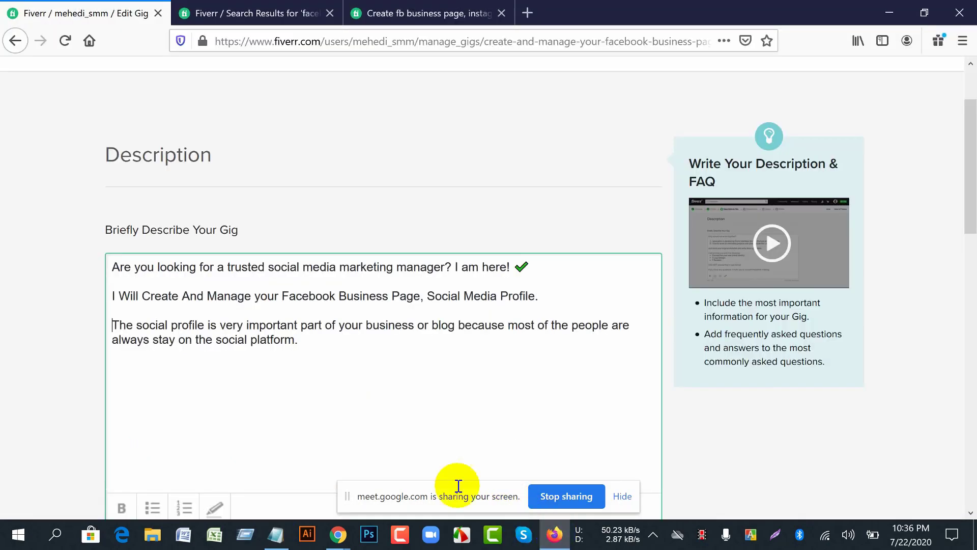
{"action": "scroll", "coordinate": [514, 433], "scroll_direction": "down", "scroll_amount": 3}
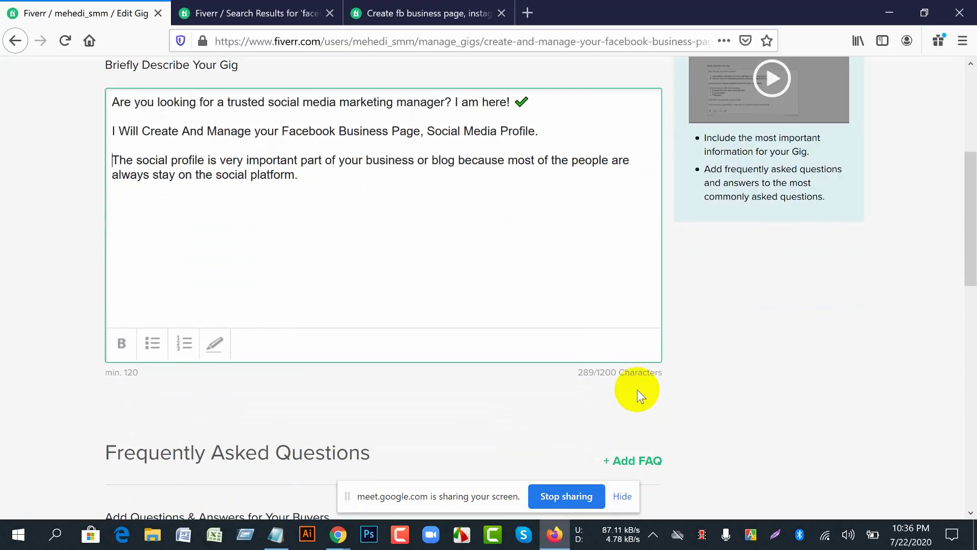
{"action": "left_click", "coordinate": [313, 180]}
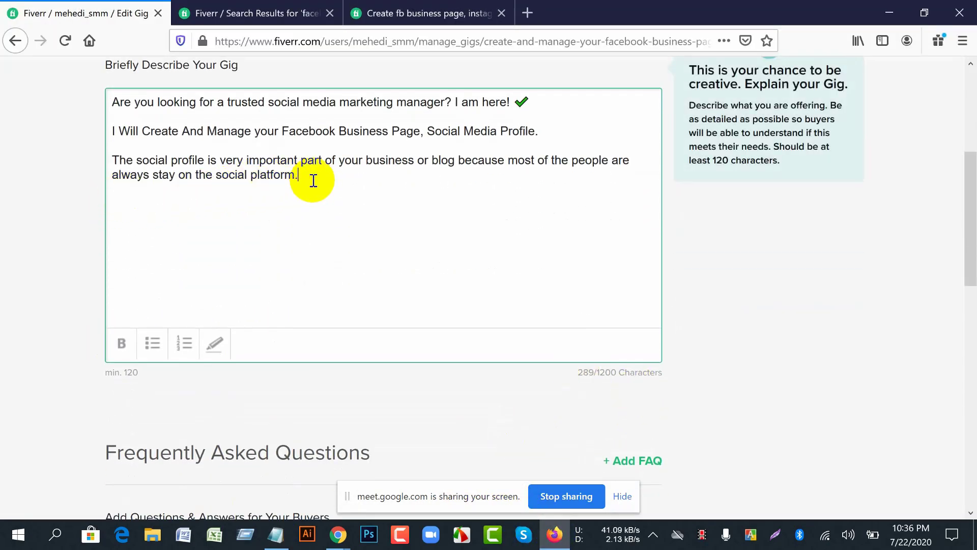
{"action": "key", "text": "Return"}
{"action": "key", "text": "ctrl+v"}
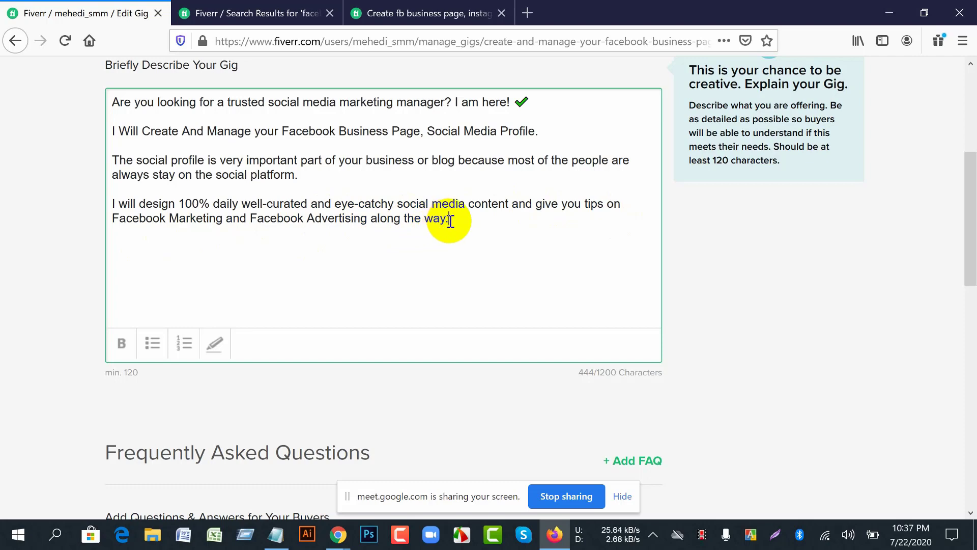
Replace the "I will design 100% daily well-curated" paragraph in the gig description with the heading "I Will Create & Manage:"
{"action": "left_click_drag", "start_coordinate": [447, 218], "coordinate": [81, 204]}
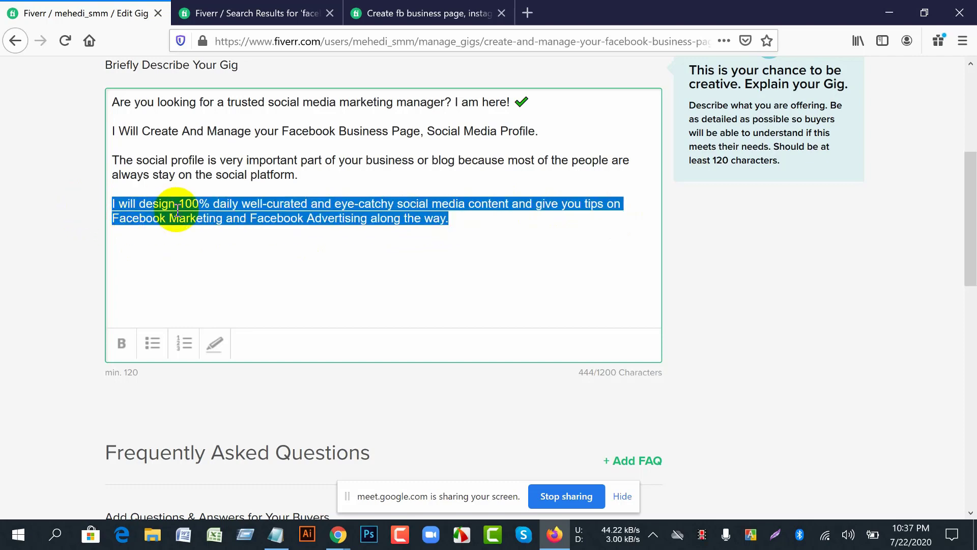
{"action": "key", "text": "BackSpace"}
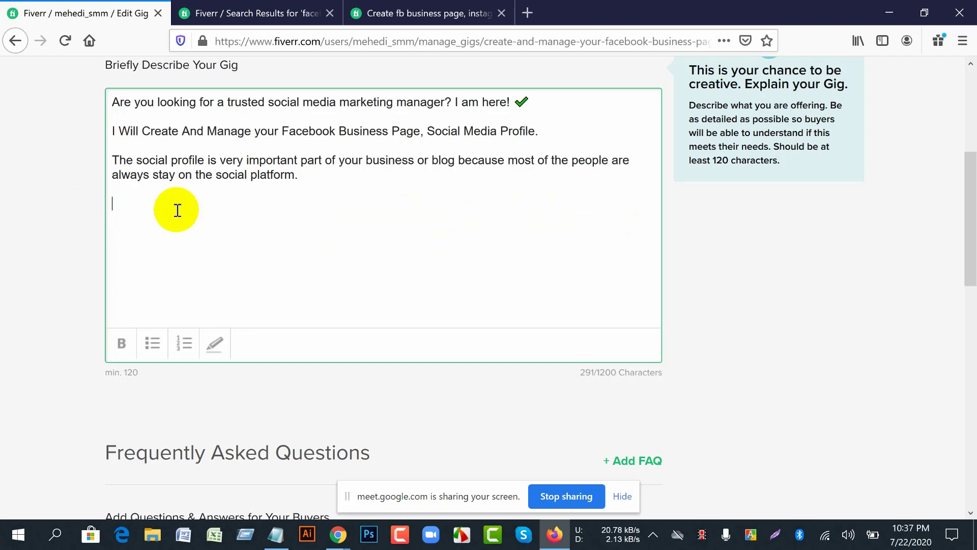
{"action": "type", "text": "I w"}
{"action": "type", "text": "Will Crea"}
{"action": "type", "text": "te & Man"}
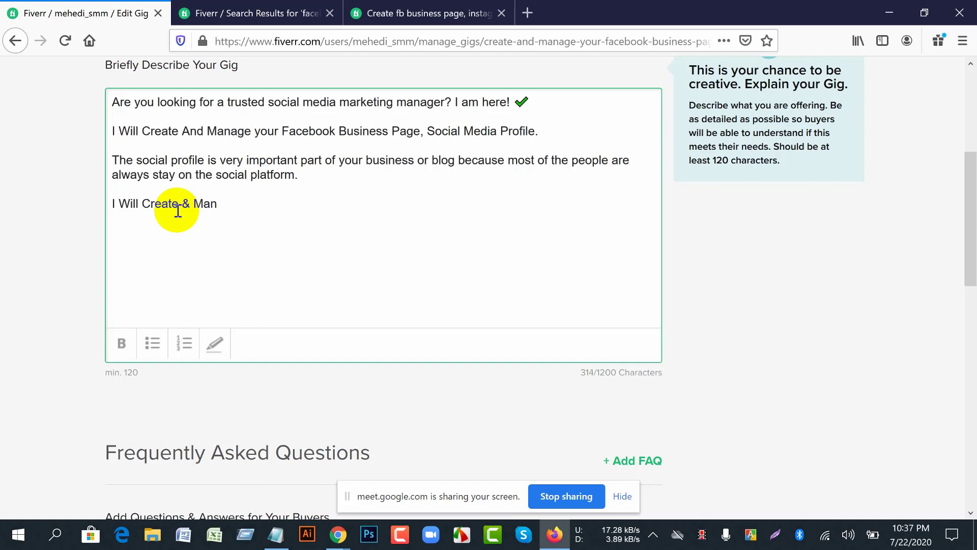
{"action": "type", "text": "age"}
List Facebook, Instagram and Twitter on separate lines below the "I Will Create & Manage:" heading, after a blank line
{"action": "type", "text": "Facebook"}
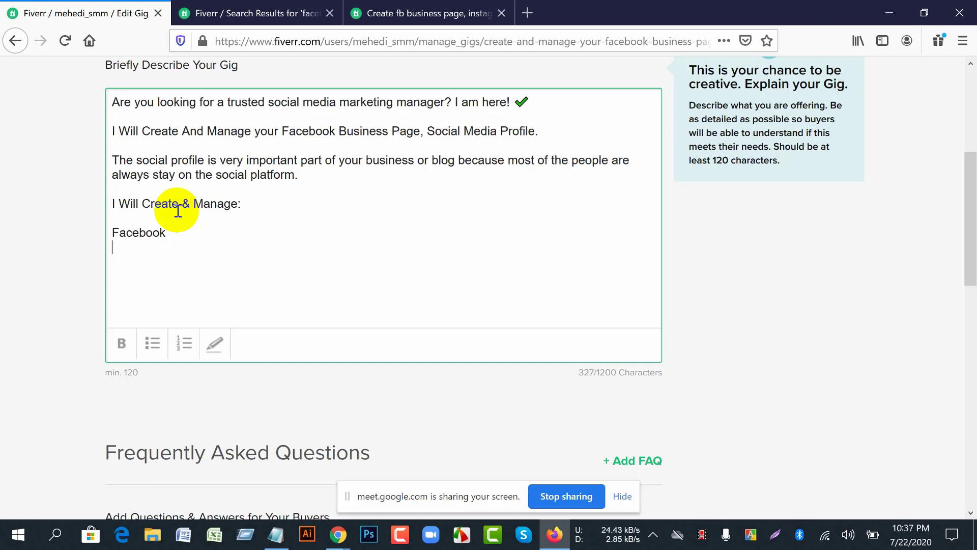
{"action": "type", "text": "Instagram"}
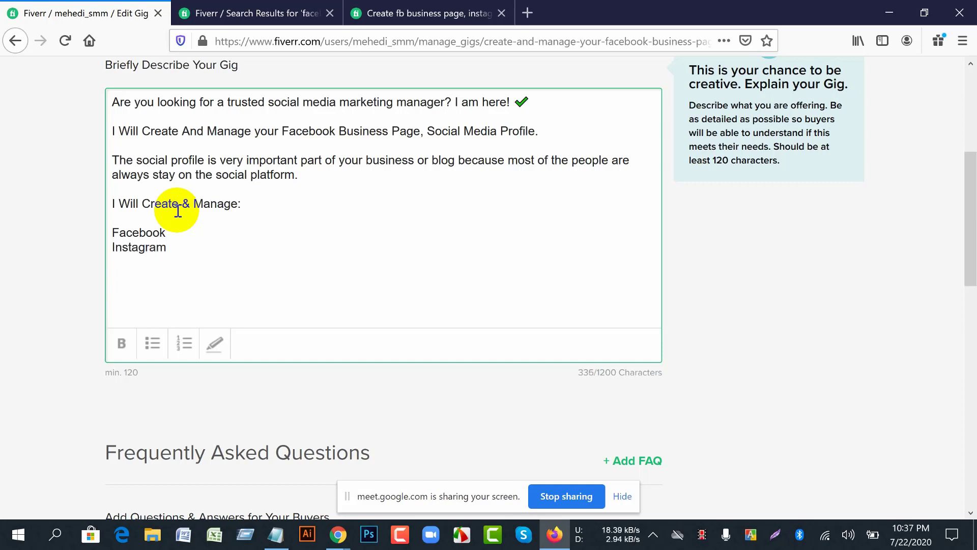
{"action": "key", "text": "Return"}
{"action": "type", "text": "Twitter"}
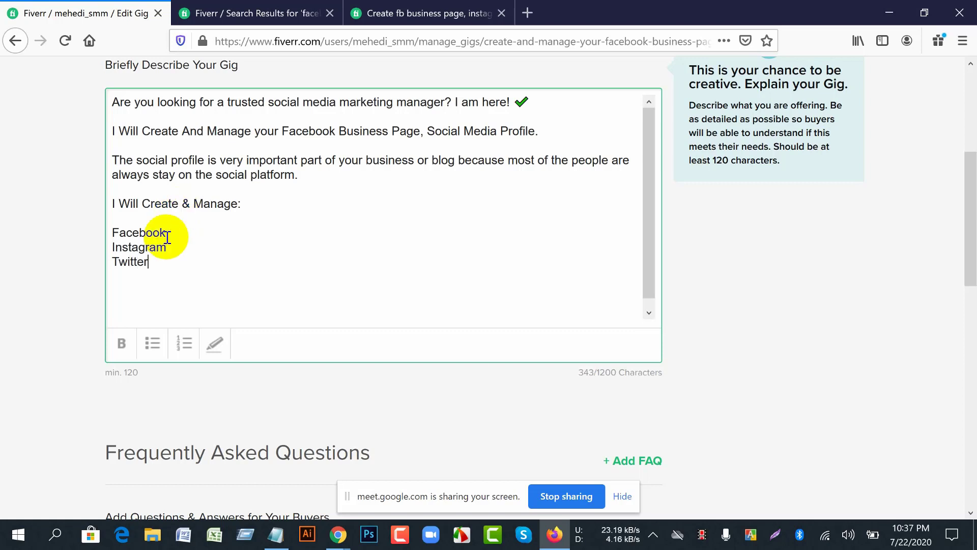
Extend the Facebook entry in the list to read "Facebook Page"
{"action": "left_click", "coordinate": [174, 232]}
{"action": "type", "text": "PAge"}
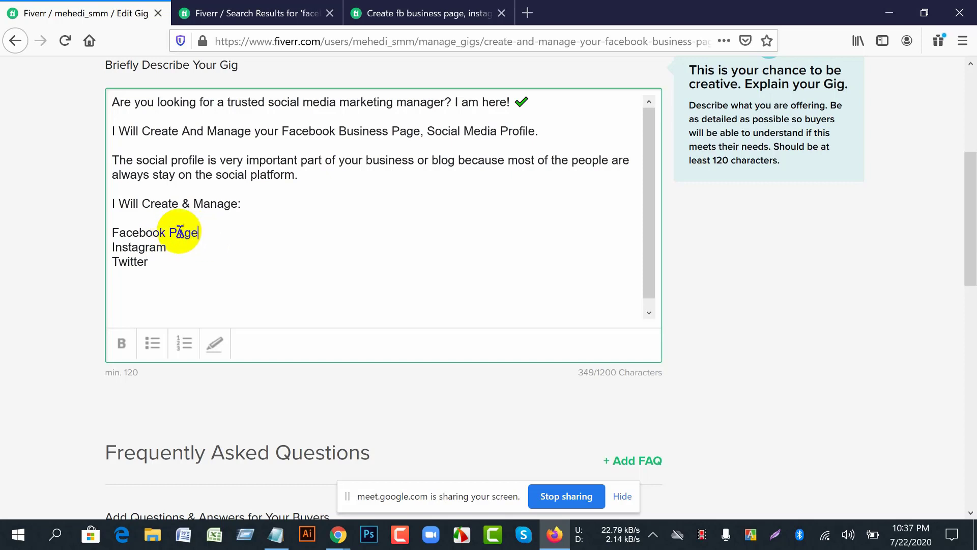
{"action": "left_click", "coordinate": [186, 235]}
{"action": "key", "text": "BackSpace"}
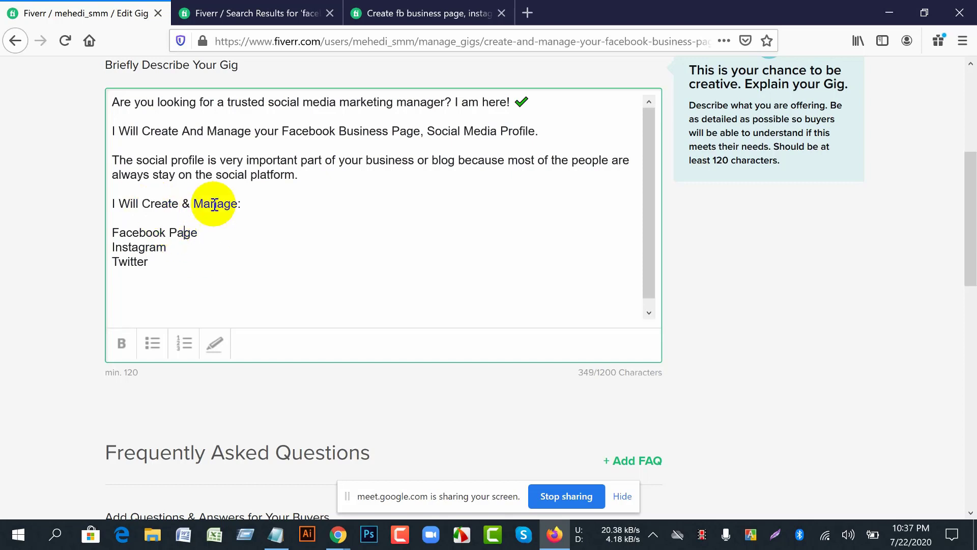
Add LinkedIn on a new line below Twitter in the platform list, using the spelling suggestion to correct its capitalization
{"action": "key", "text": "Return"}
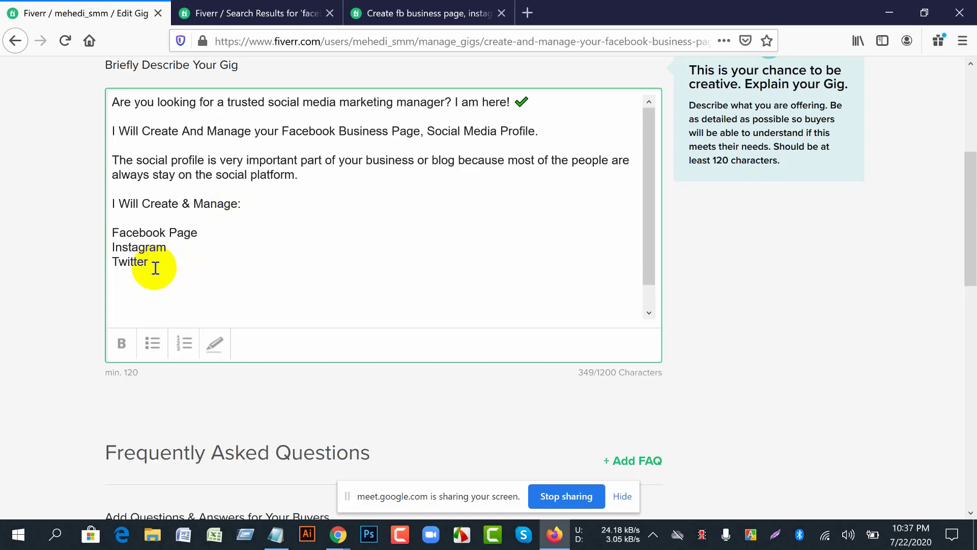
{"action": "type", "text": "Linkedin"}
{"action": "key", "text": "Return"}
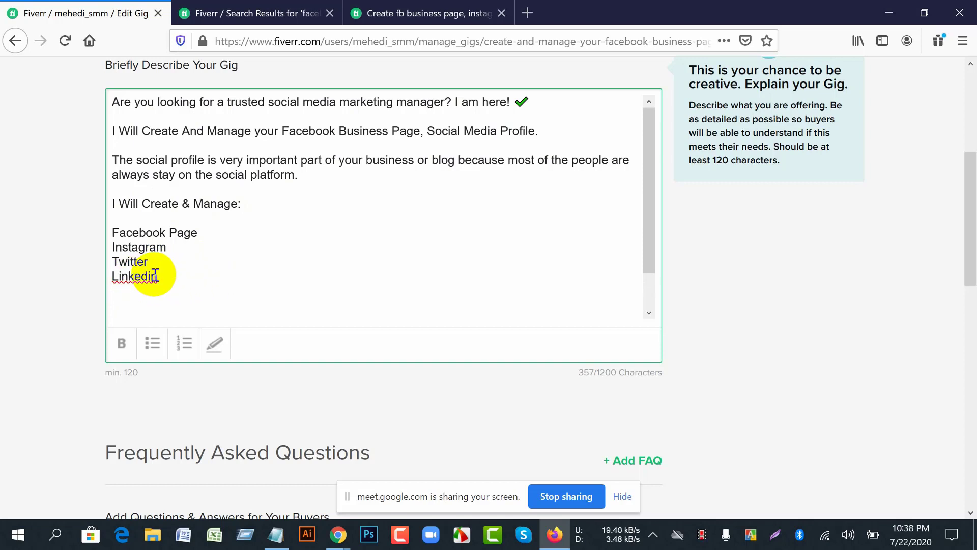
{"action": "right_click", "coordinate": [142, 277]}
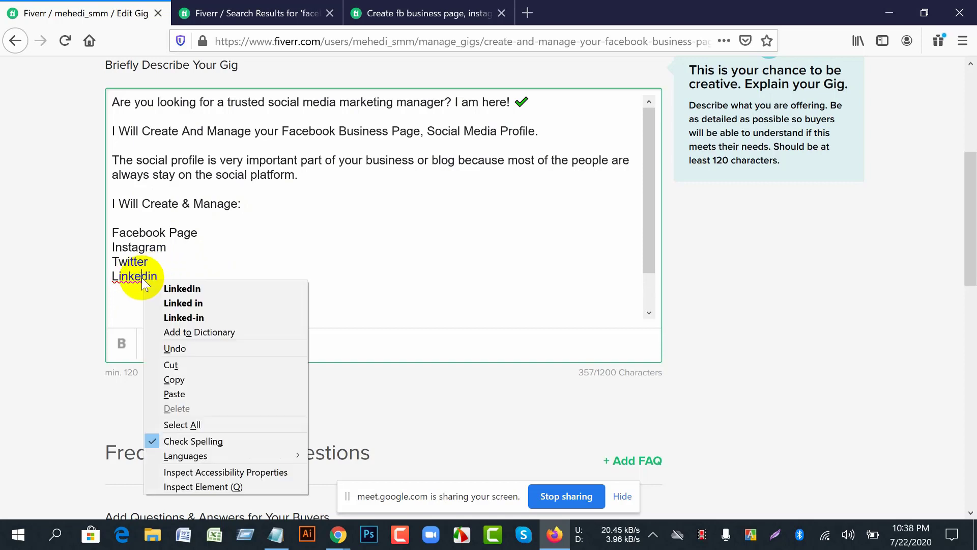
{"action": "left_click", "coordinate": [183, 288]}
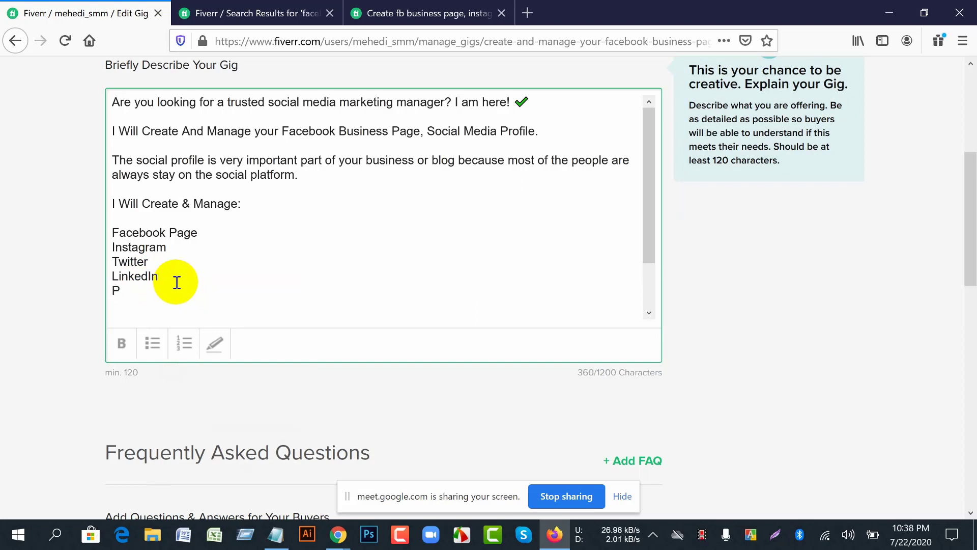
Add Pintererst and Youtube on separate lines below LinkedIn, and check the spelling suggestions for Pintererst
{"action": "type", "text": "erst"}
{"action": "key", "text": "Return"}
{"action": "type", "text": "Youtube"}
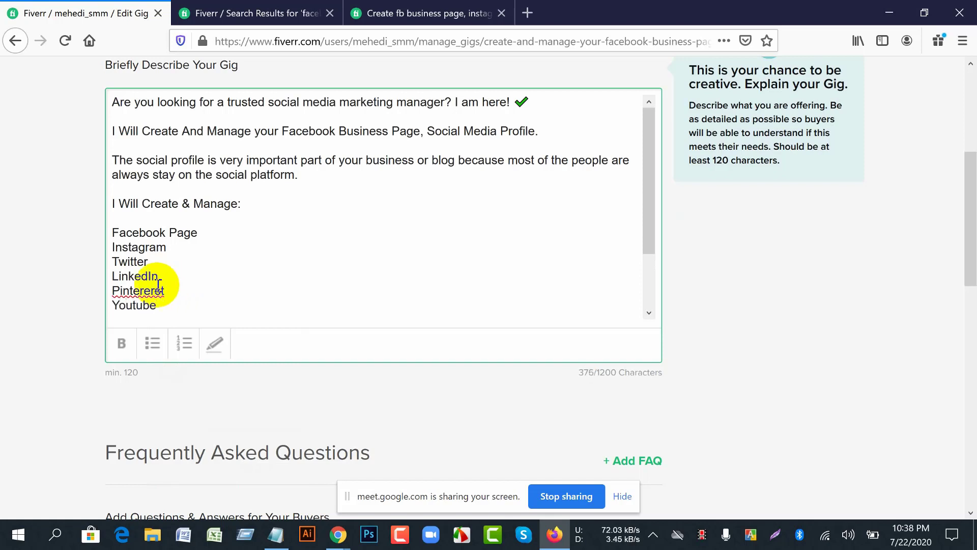
{"action": "right_click", "coordinate": [144, 294]}
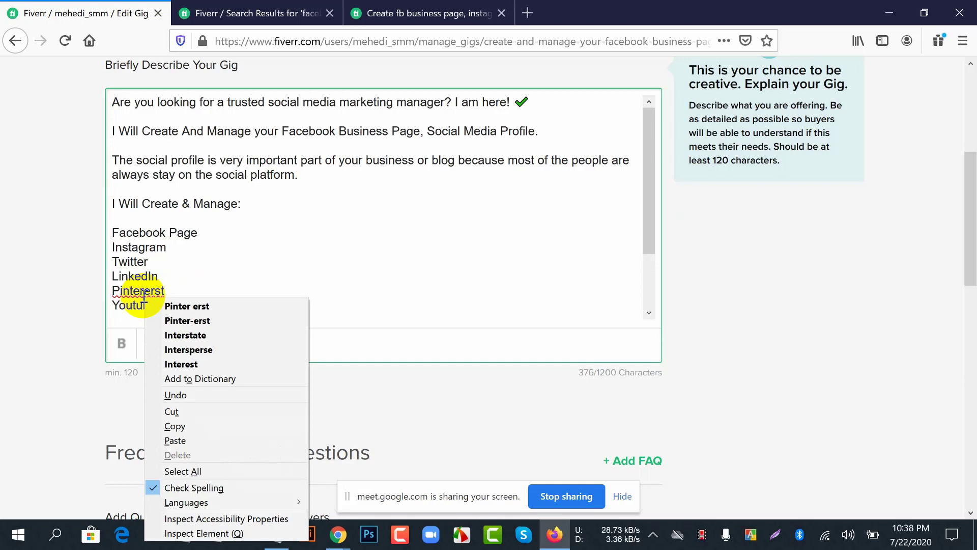
{"action": "left_click", "coordinate": [178, 286]}
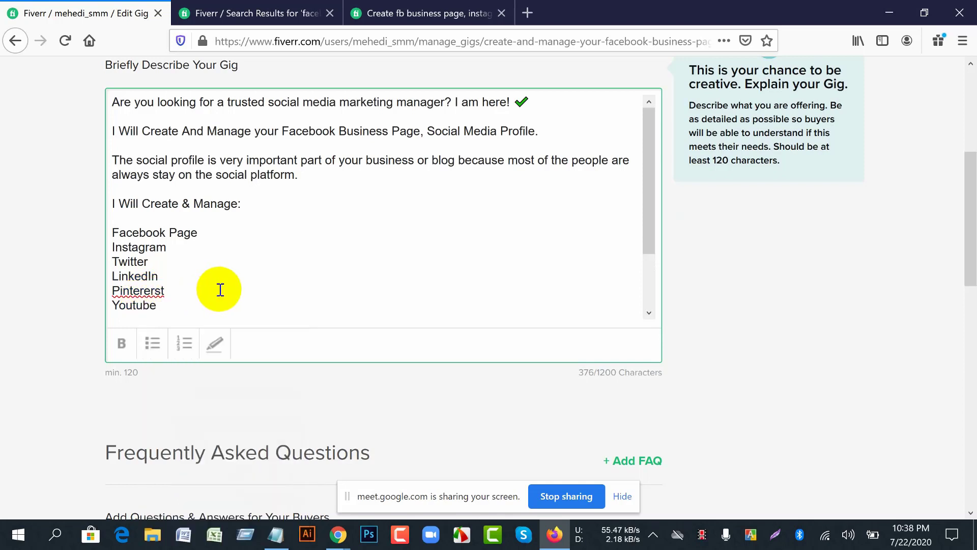
End the platform list with the line "and more" below Youtube, followed by a blank line
{"action": "left_click", "coordinate": [165, 304]}
{"action": "key", "text": "Return"}
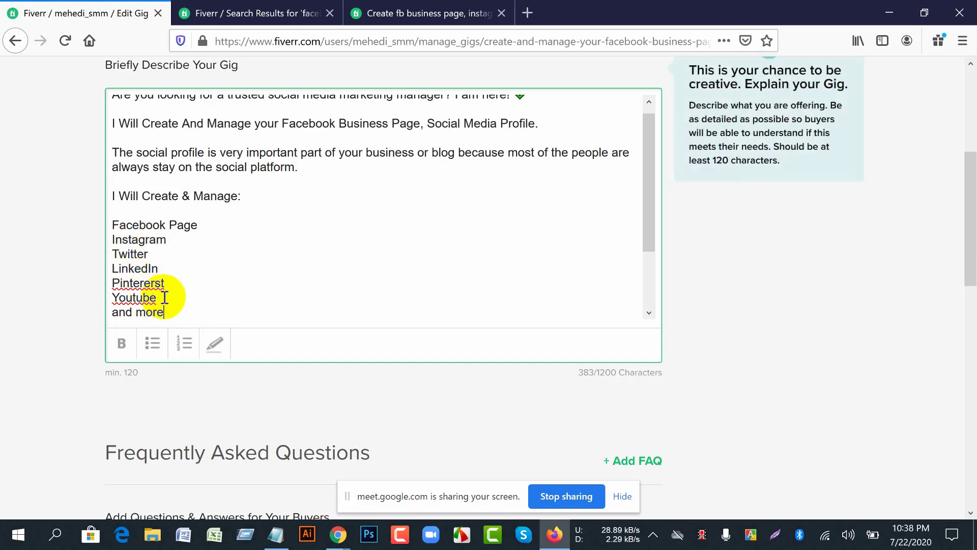
{"action": "scroll", "coordinate": [189, 304], "scroll_direction": "down", "scroll_amount": 1}
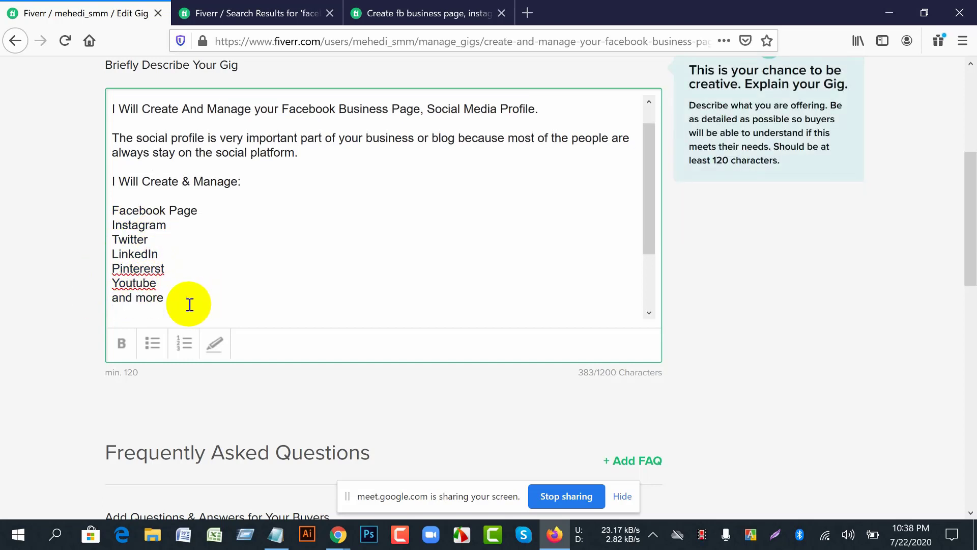
{"action": "key", "text": "Return"}
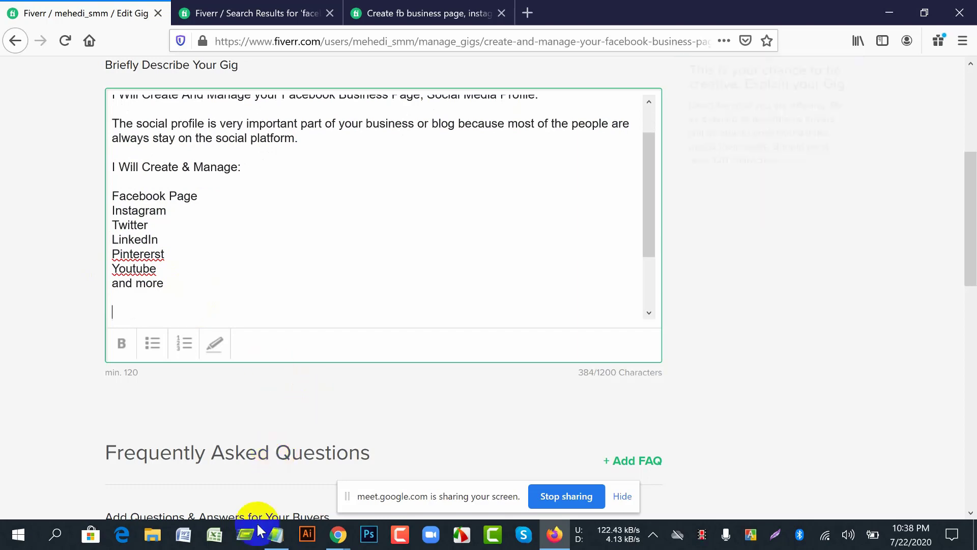
Cut the "My Service:" heading and all its service lines from the Notepad draft and paste them at the end of the gig description
{"action": "left_click", "coordinate": [275, 534]}
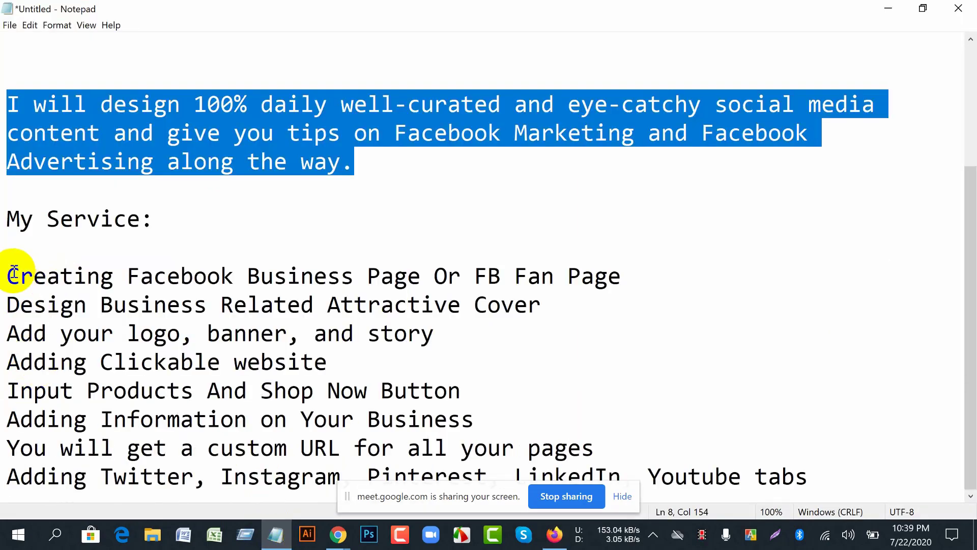
{"action": "left_click_drag", "start_coordinate": [10, 218], "coordinate": [840, 480]}
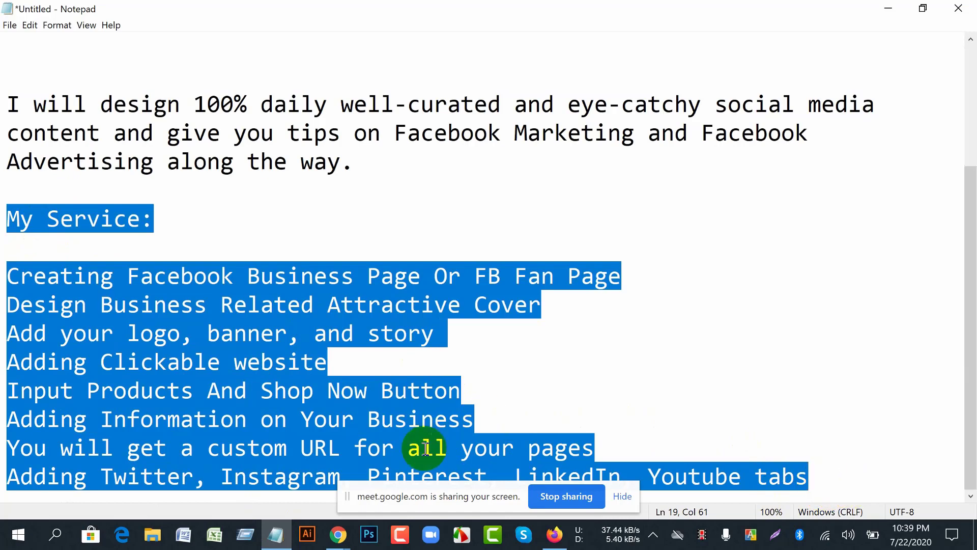
{"action": "right_click", "coordinate": [208, 313]}
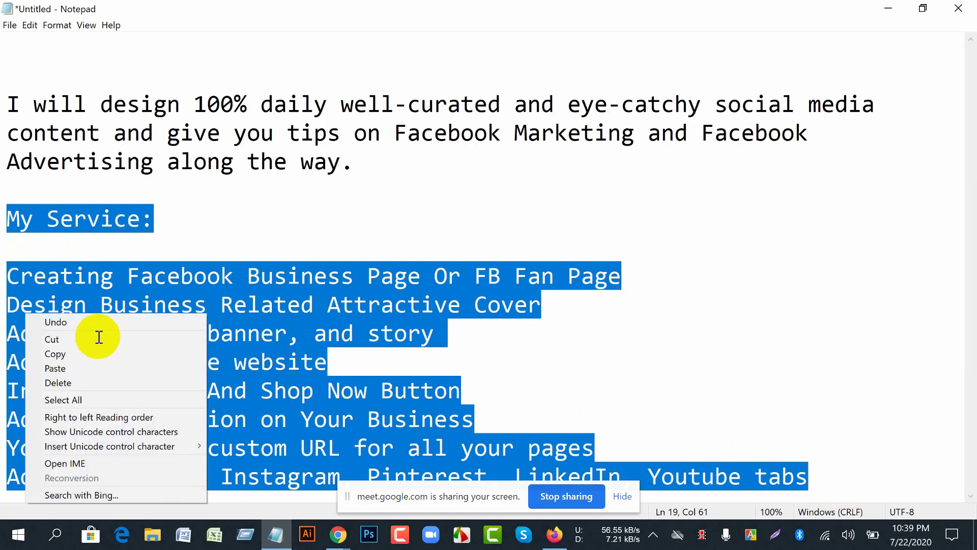
{"action": "left_click", "coordinate": [98, 337]}
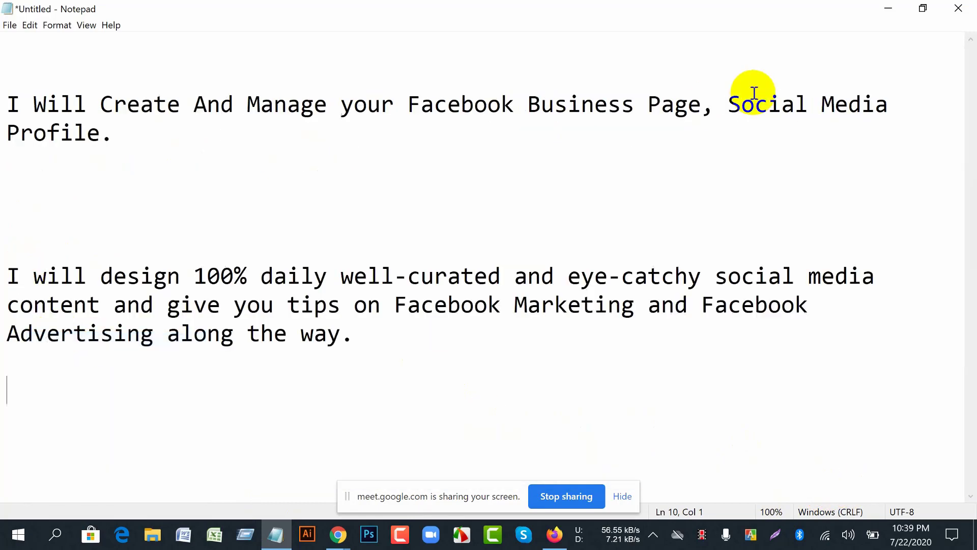
{"action": "left_click", "coordinate": [887, 9]}
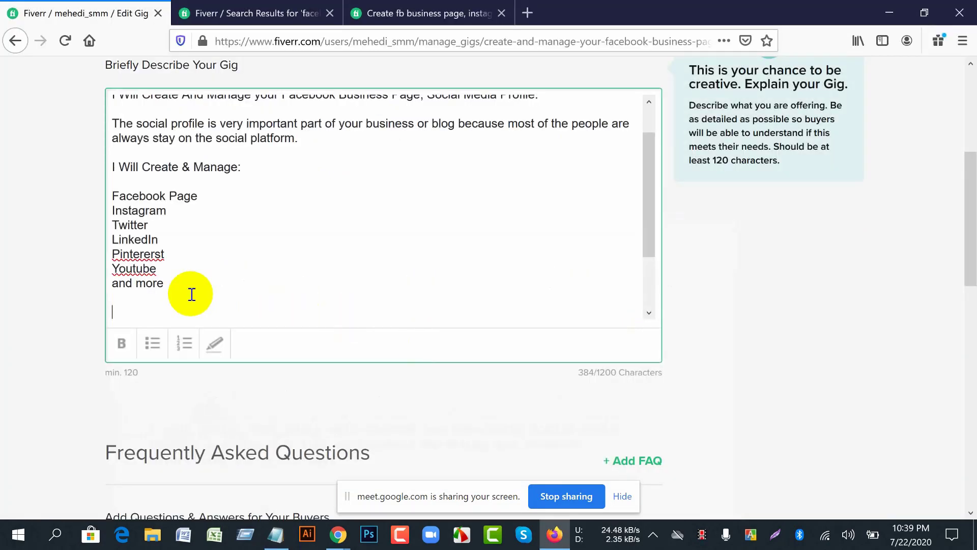
{"action": "key", "text": "ctrl+v"}
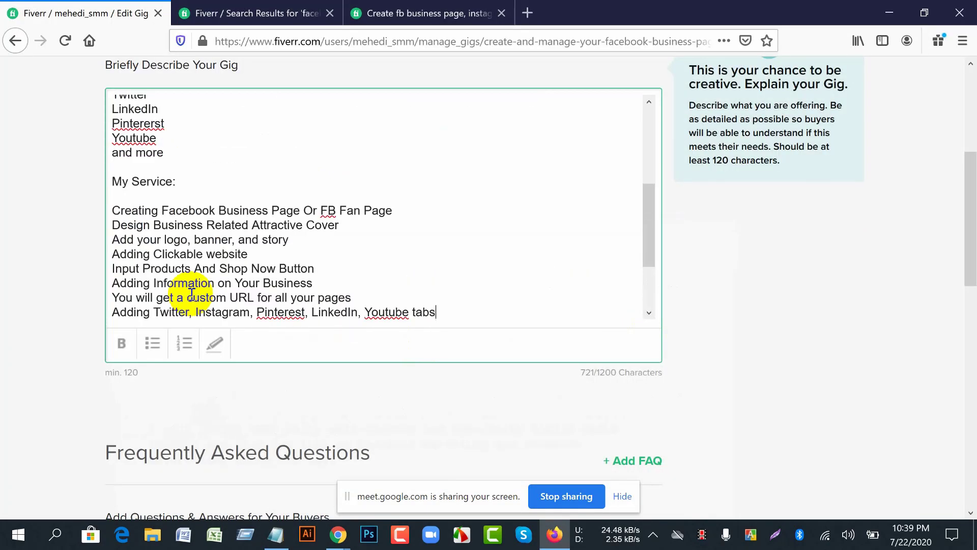
Insert the word "Advance" before "Facebook" in the first line under "My Service:" and review the whole description
{"action": "left_click", "coordinate": [162, 210]}
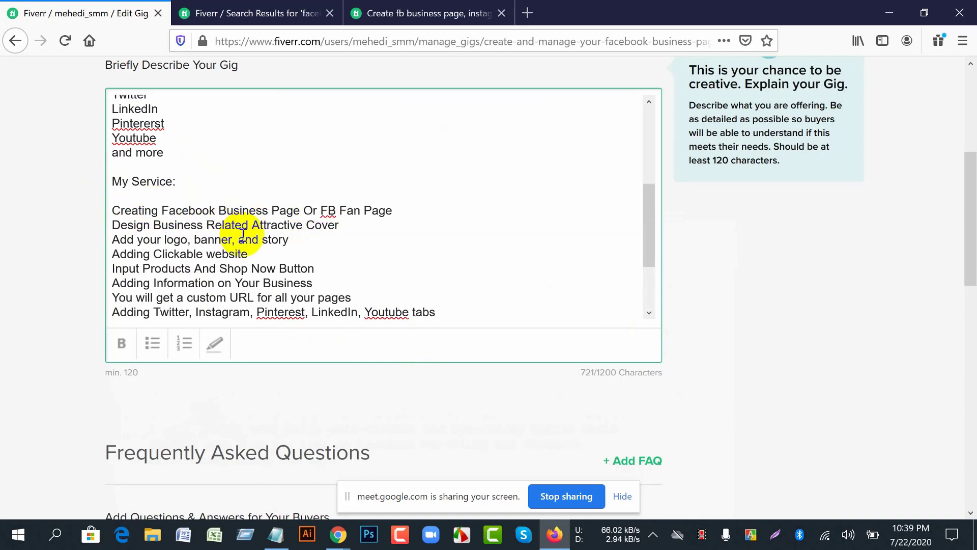
{"action": "type", "text": "Advance"}
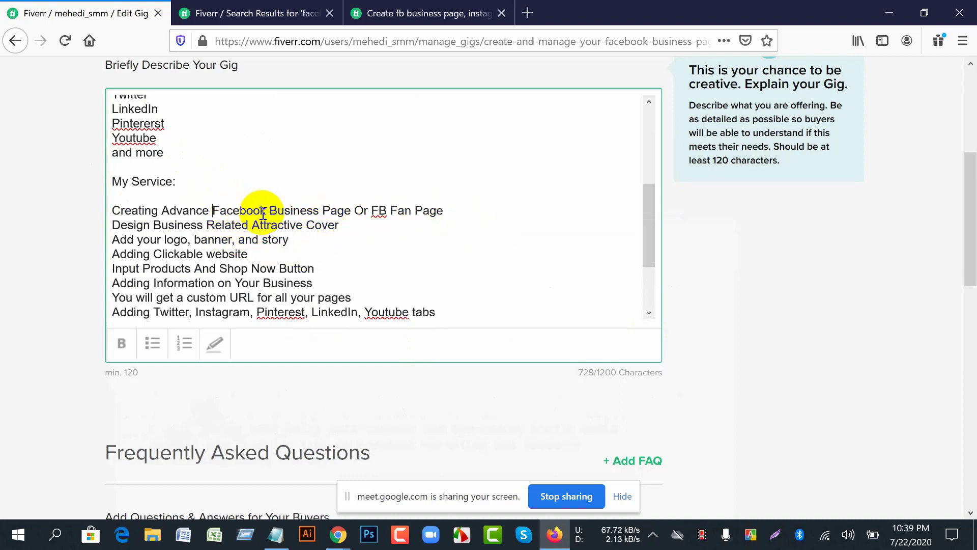
{"action": "left_click_drag", "start_coordinate": [265, 211], "coordinate": [207, 211]}
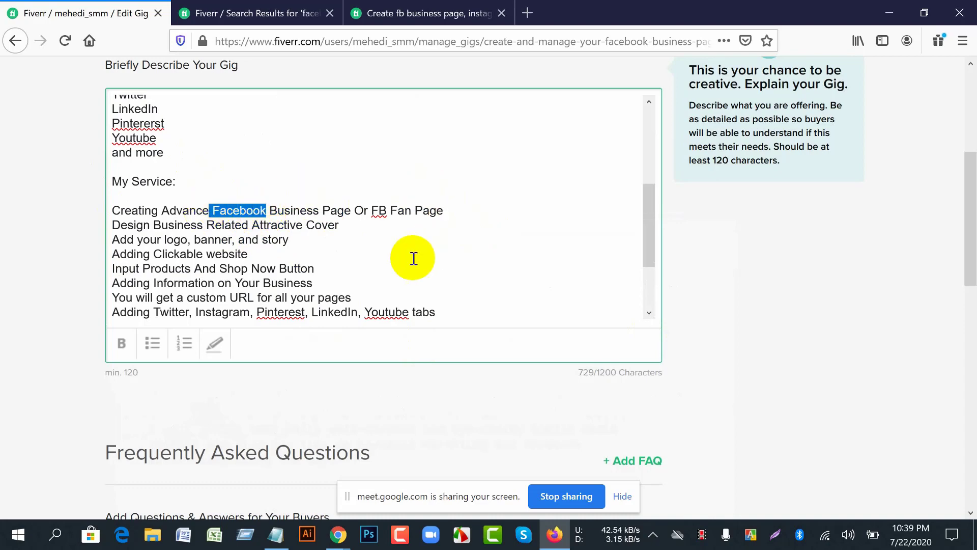
{"action": "scroll", "coordinate": [386, 219], "scroll_direction": "up", "scroll_amount": 2}
{"action": "scroll", "coordinate": [386, 209], "scroll_direction": "up", "scroll_amount": 4}
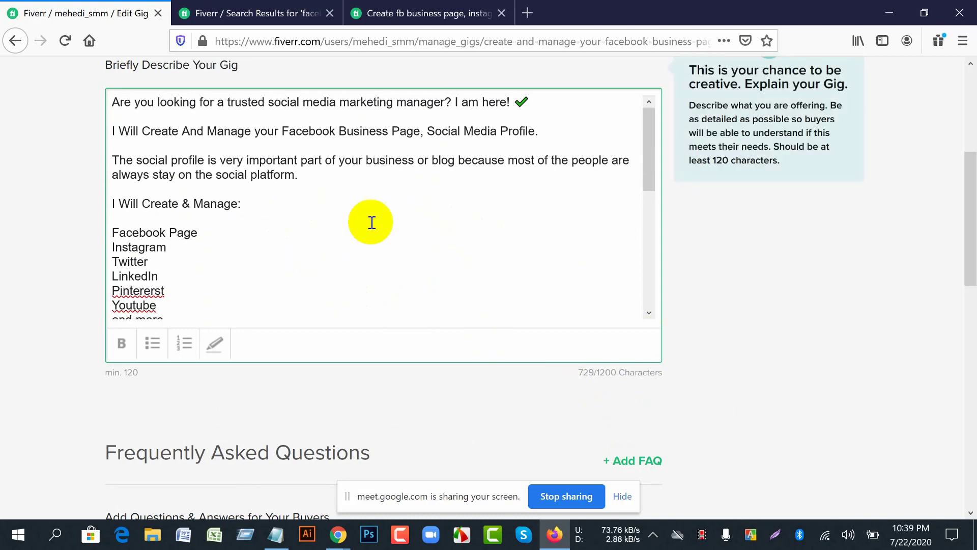
{"action": "scroll", "coordinate": [381, 229], "scroll_direction": "down", "scroll_amount": 5}
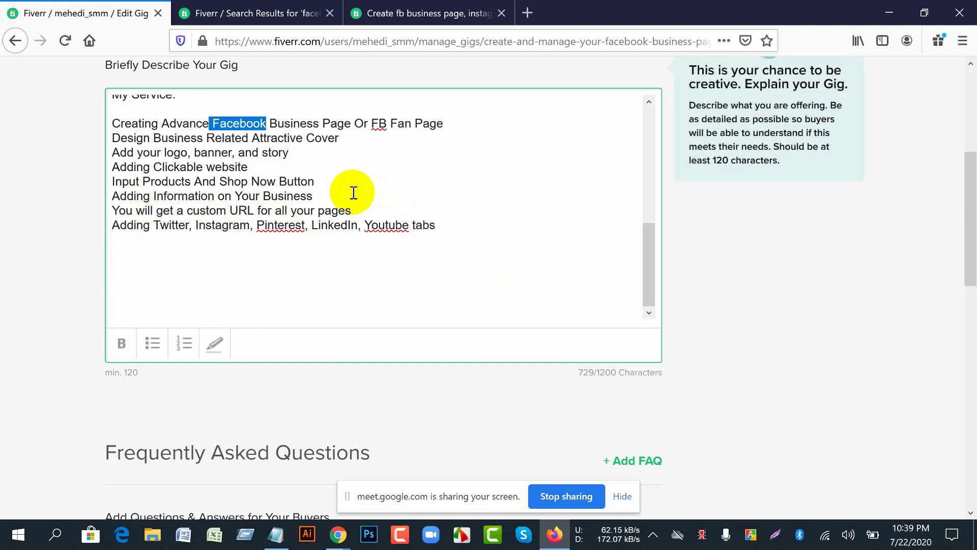
{"action": "left_click", "coordinate": [330, 179]}
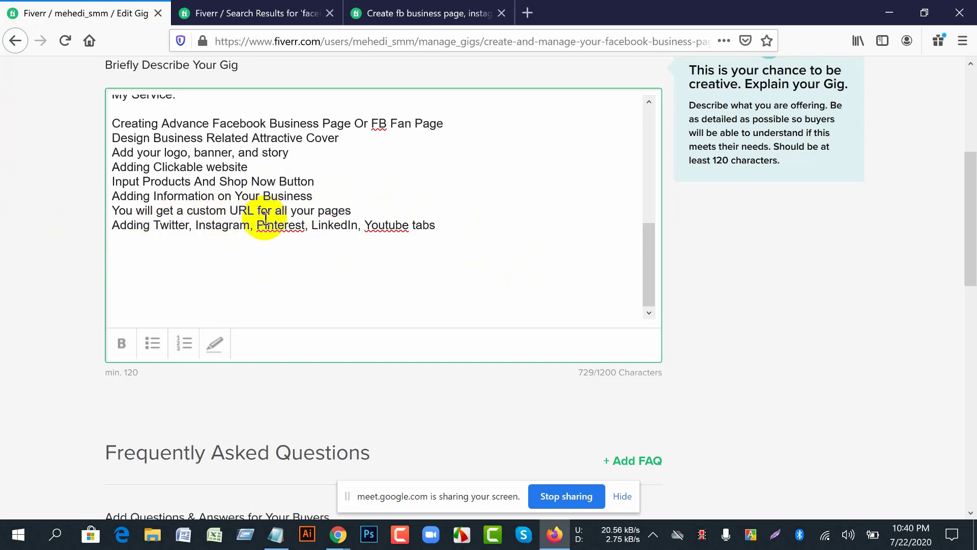
Switch to Chrome and bring up the already open Digital Marketing Free Course Facebook page
{"action": "left_click", "coordinate": [274, 483]}
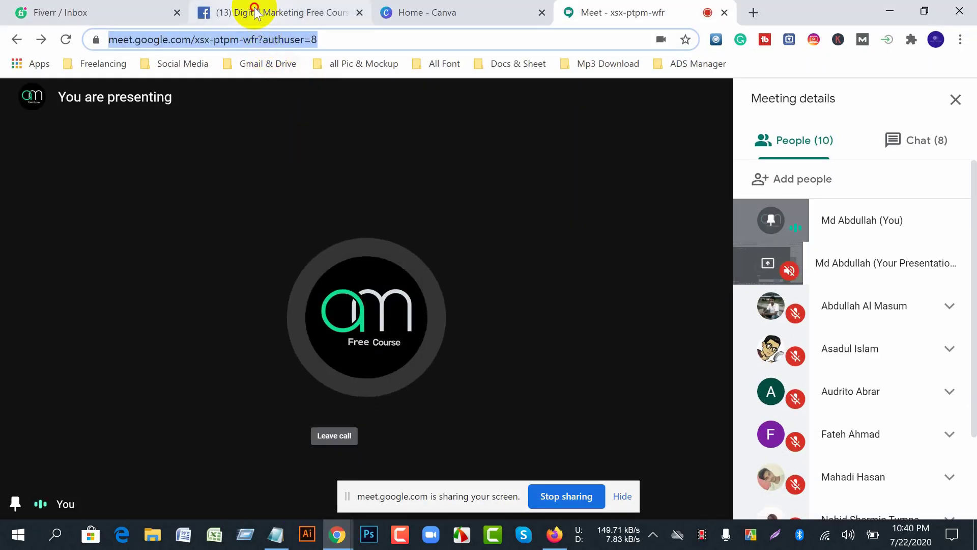
{"action": "left_click", "coordinate": [255, 18]}
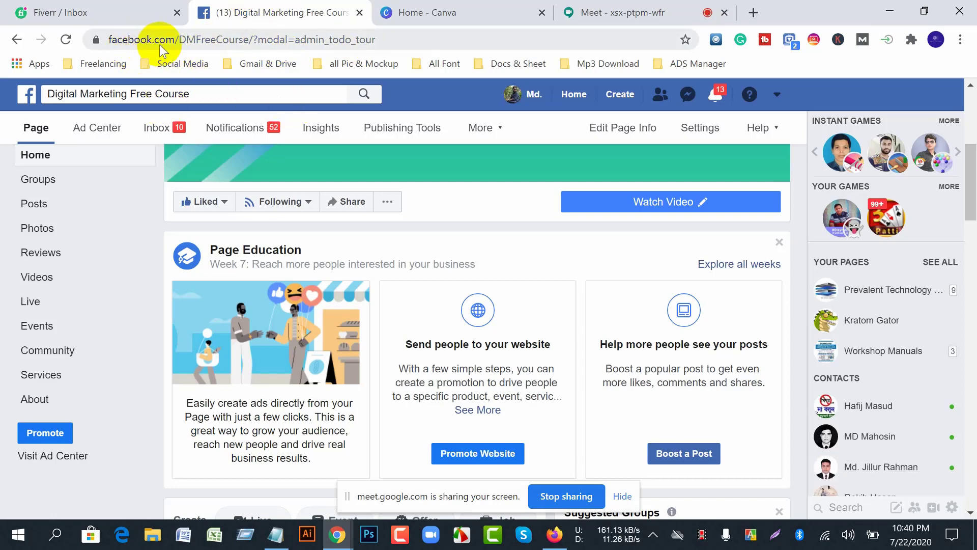